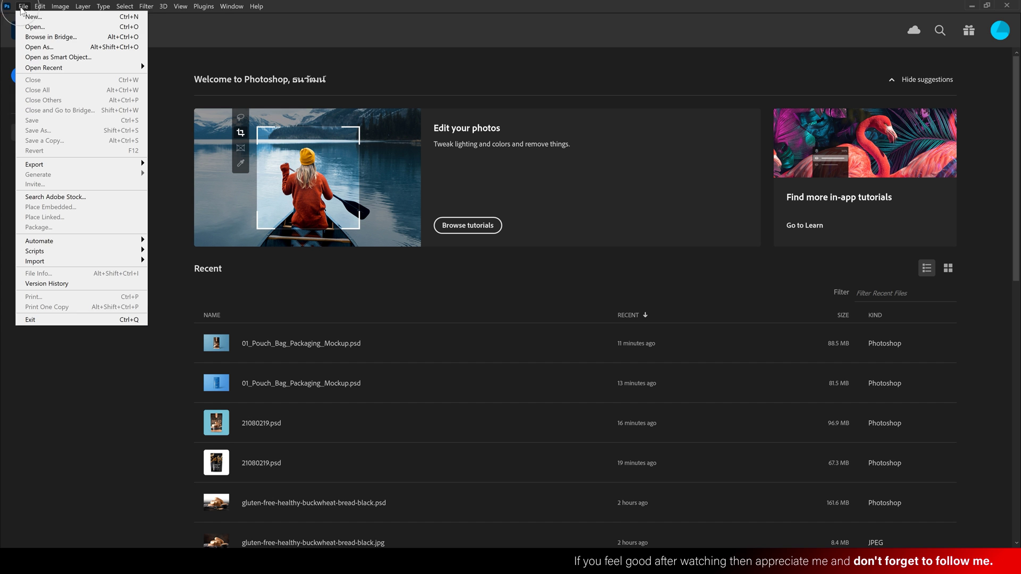
Open the image gluten-free-healthy-buckwheat-bread-black.jpg from the links folder
click(60, 30)
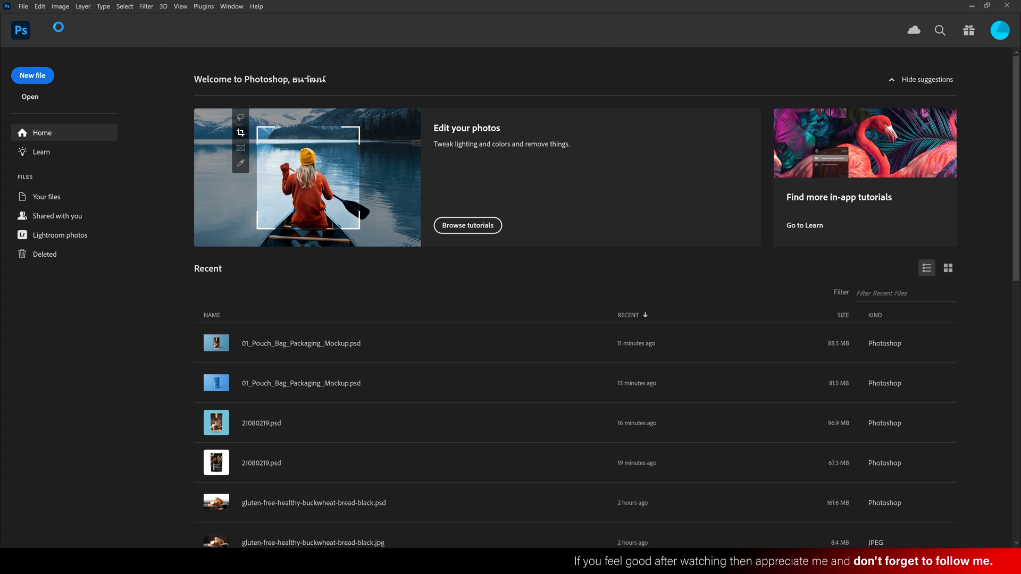
click(162, 168)
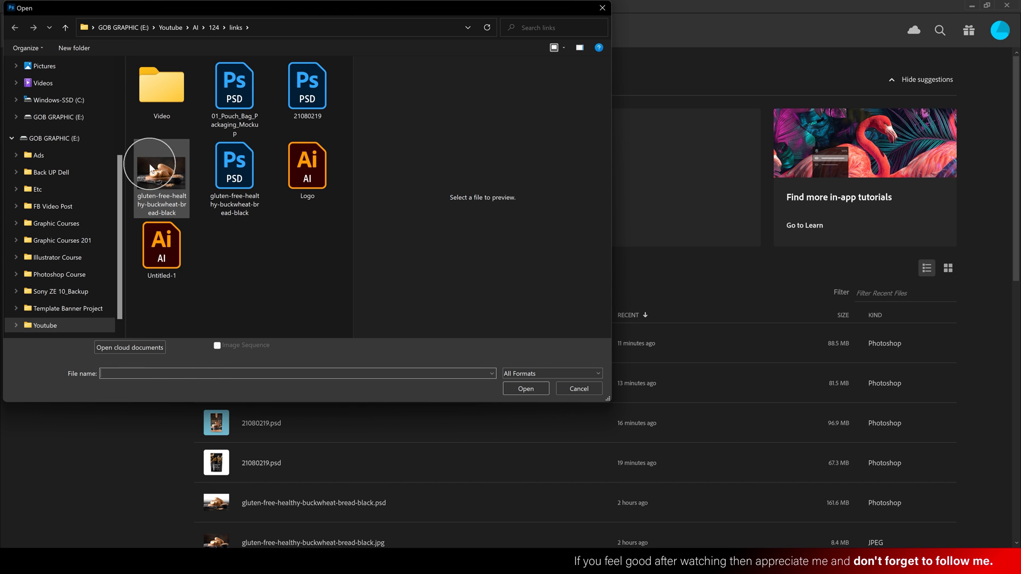
click(524, 388)
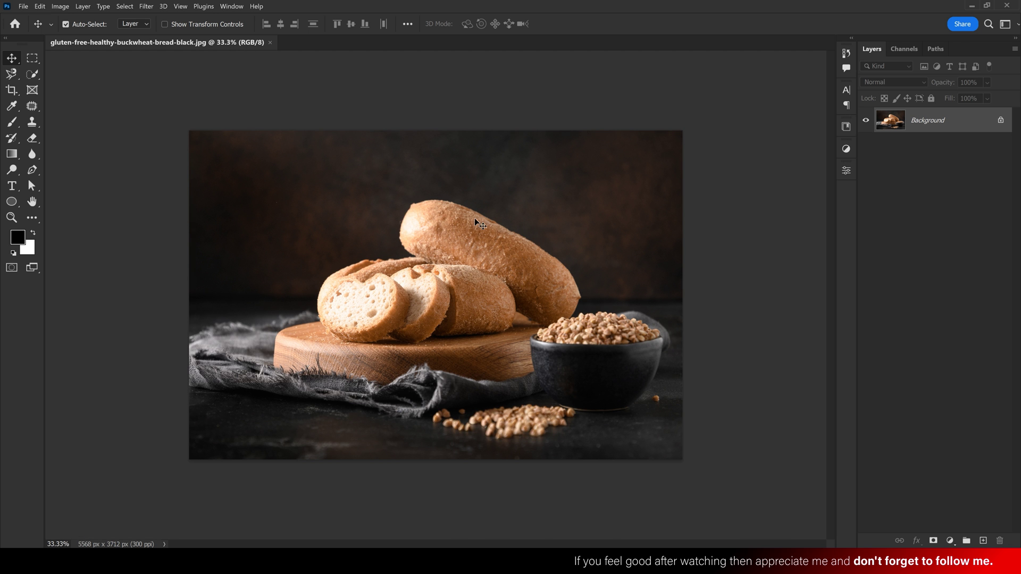
Select the photo's subject automatically and turn the selection into a layer mask
click(414, 204)
key(ctrl+0)
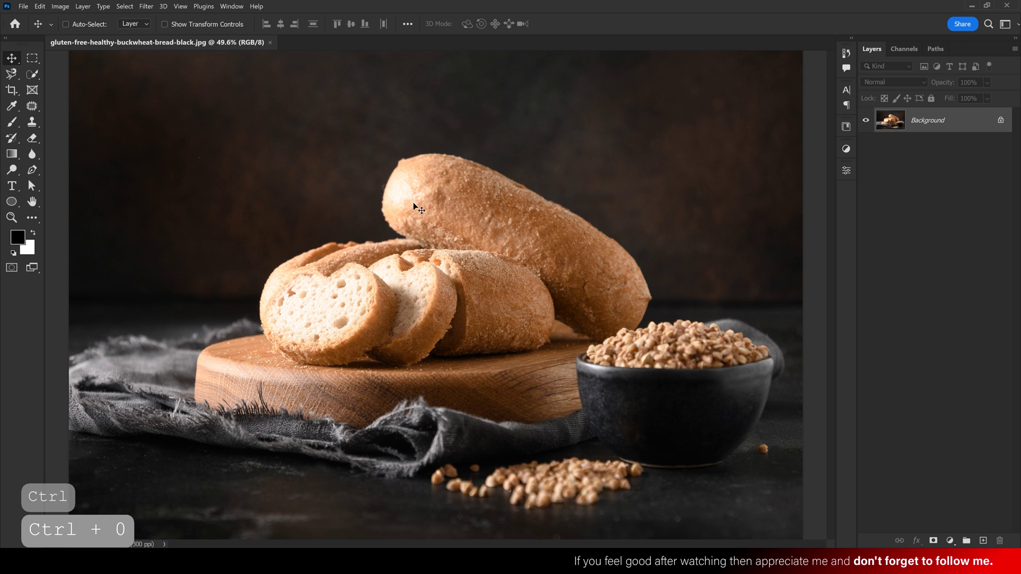
key(ctrl+minus)
ctrl+click(439, 238)
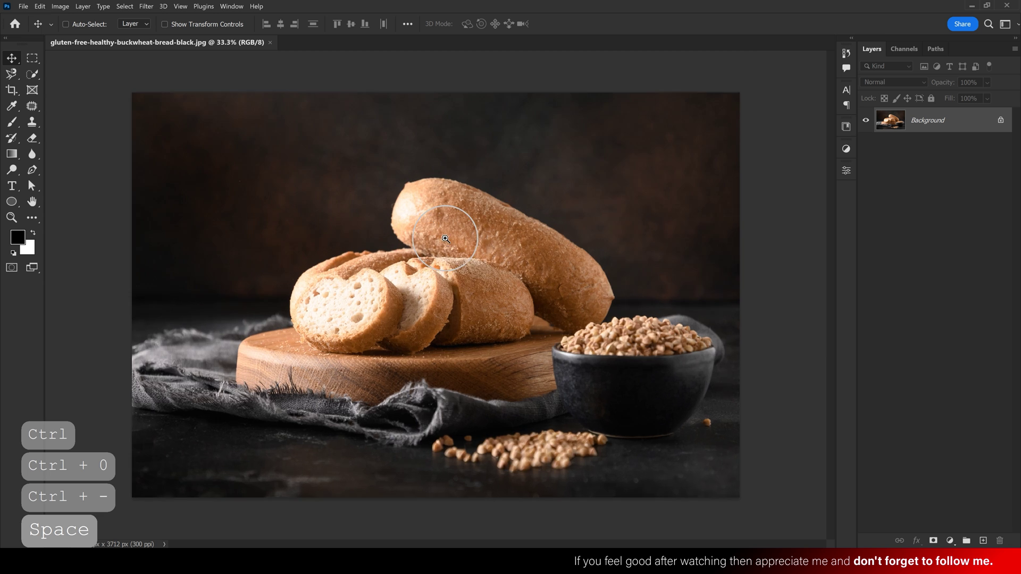
drag(439, 238, 441, 242)
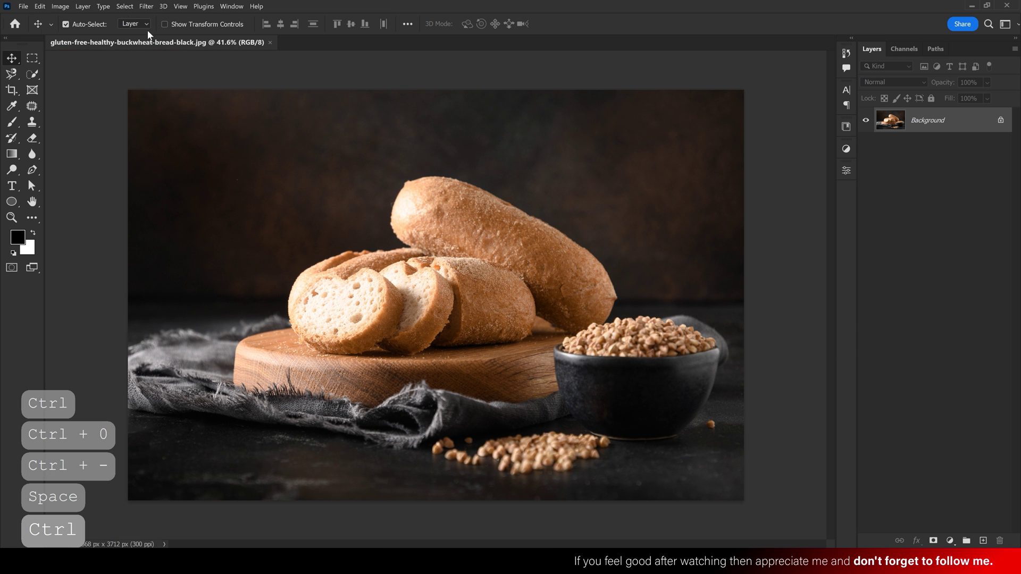
click(124, 6)
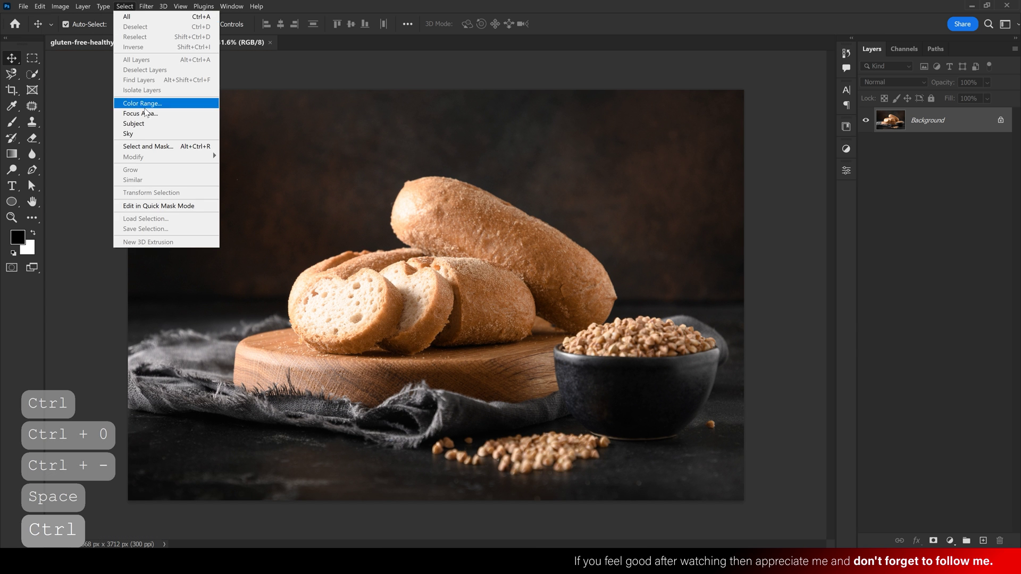
click(158, 122)
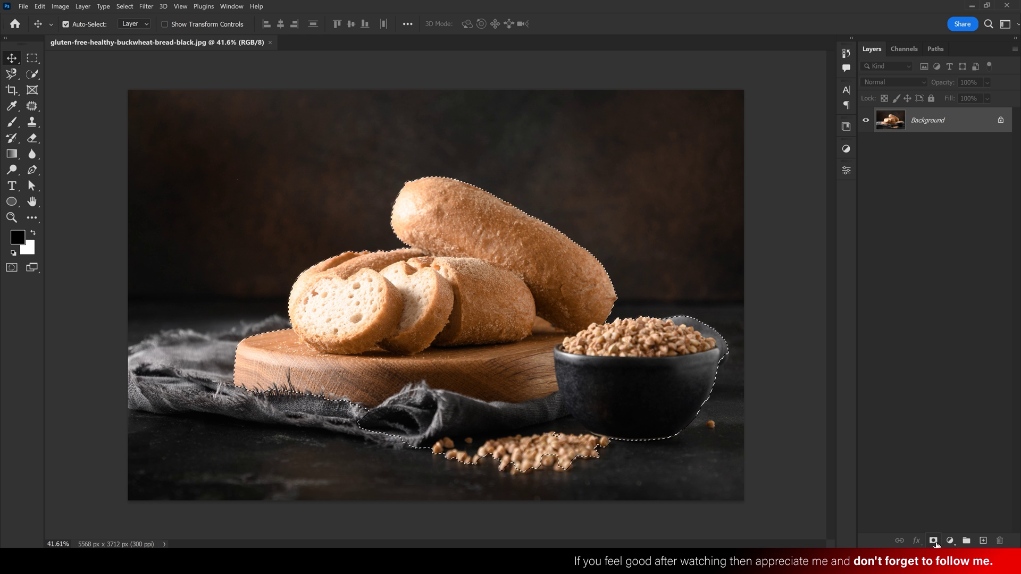
click(933, 541)
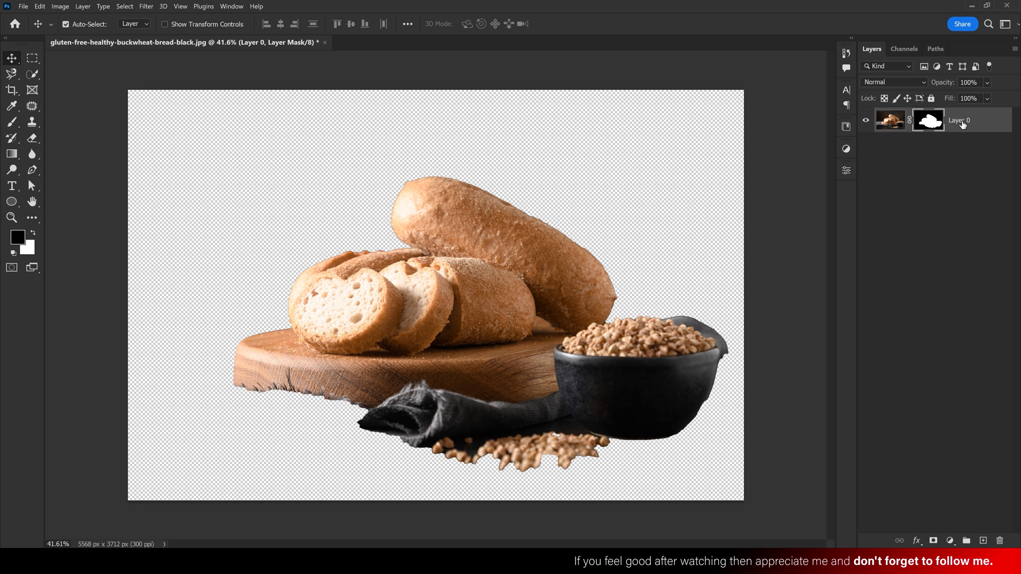
Duplicate the masked bread layer within the same document, keeping the default name
click(974, 123)
right_click(975, 124)
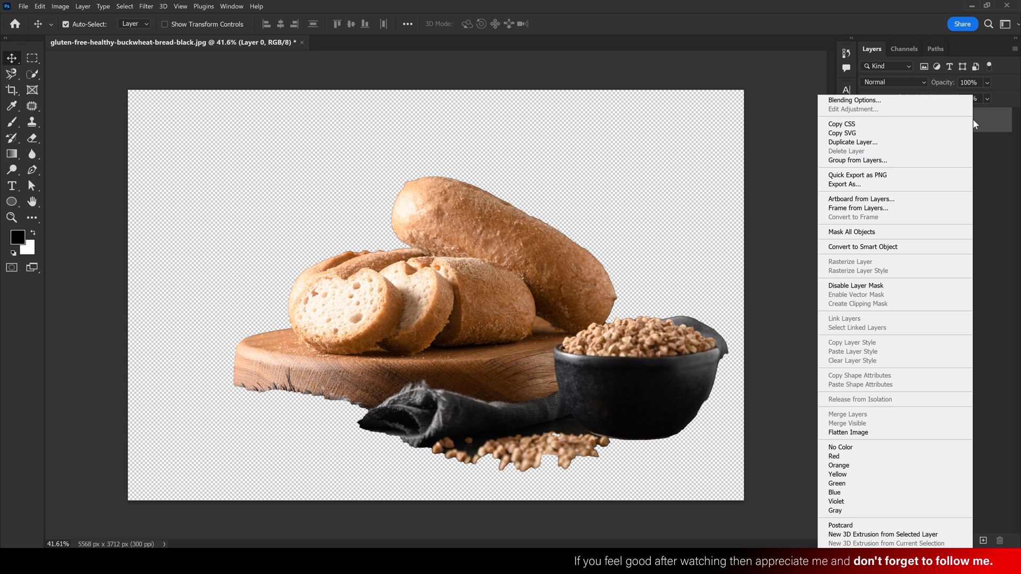
click(931, 143)
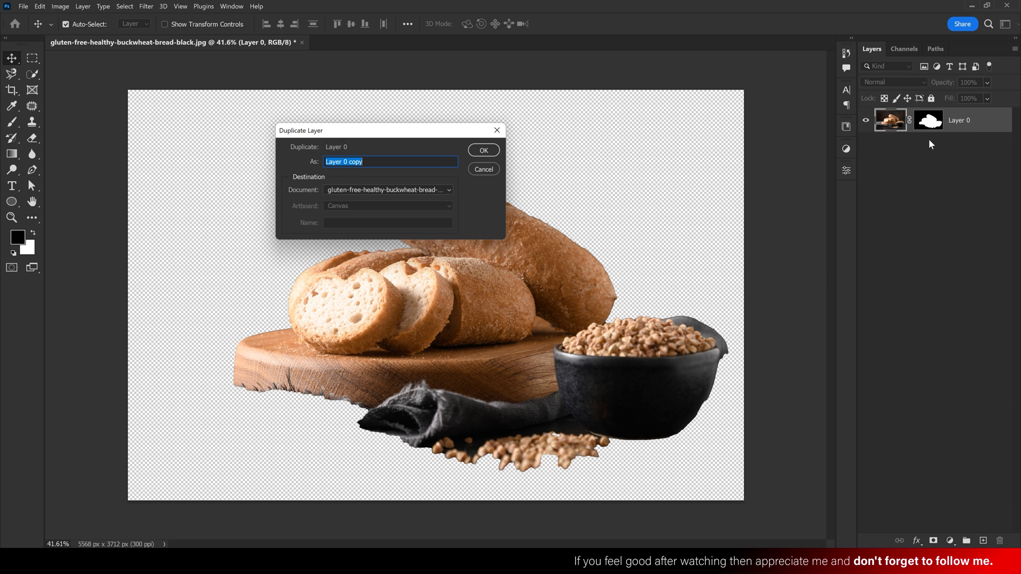
click(484, 150)
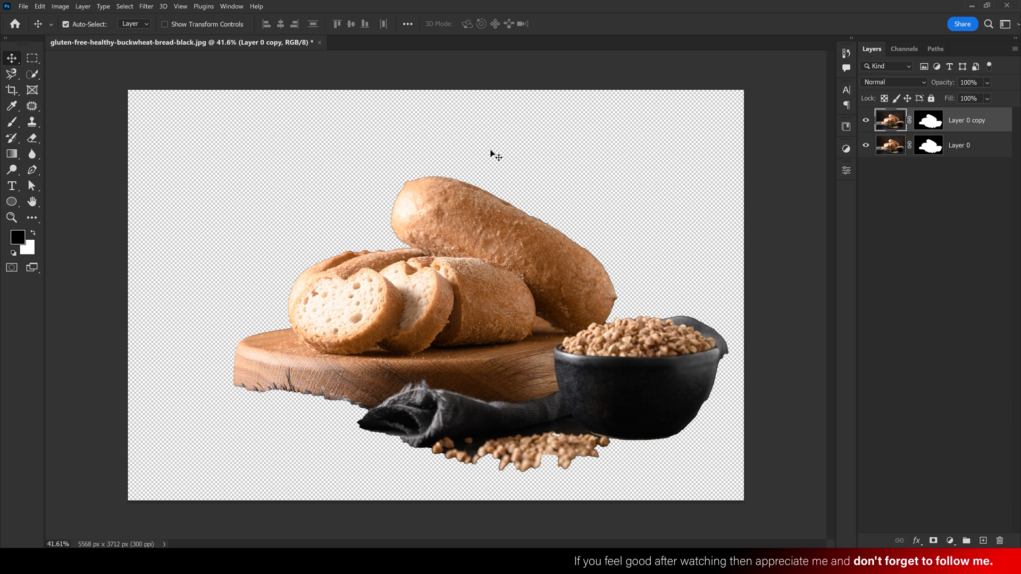
Delete the layer mask from the original lower layer, Layer 0
click(936, 145)
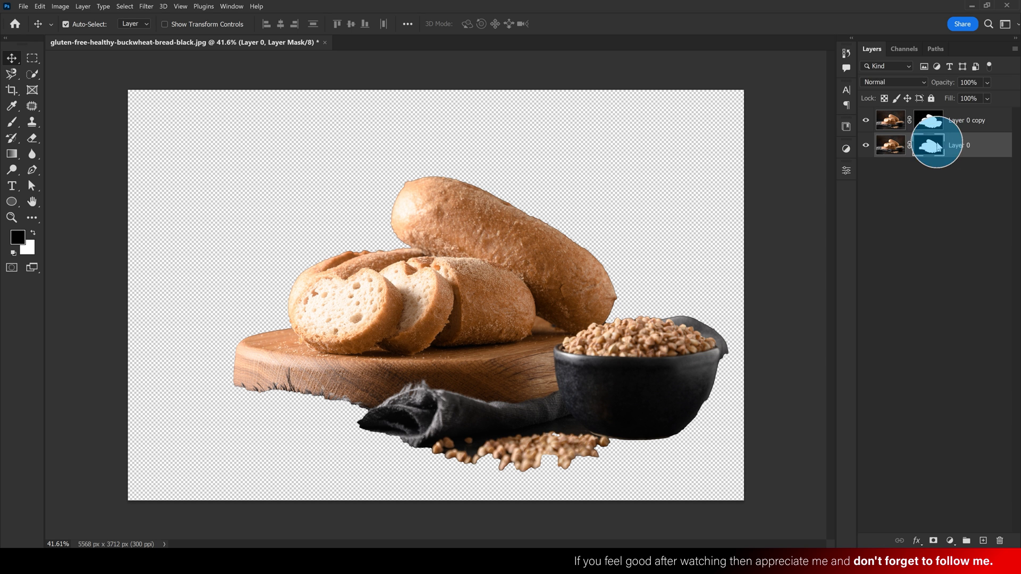
right_click(936, 145)
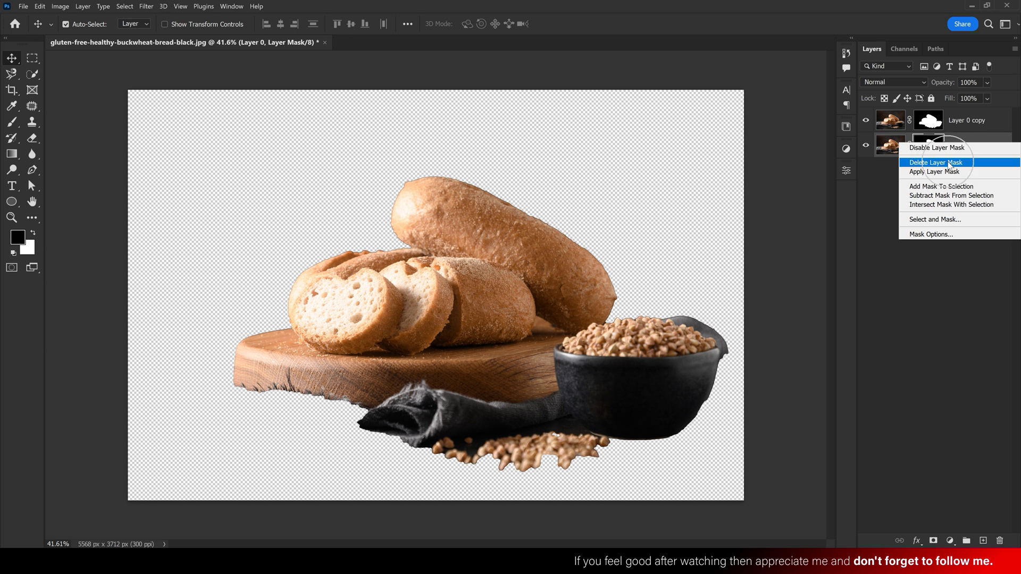
click(947, 163)
click(942, 152)
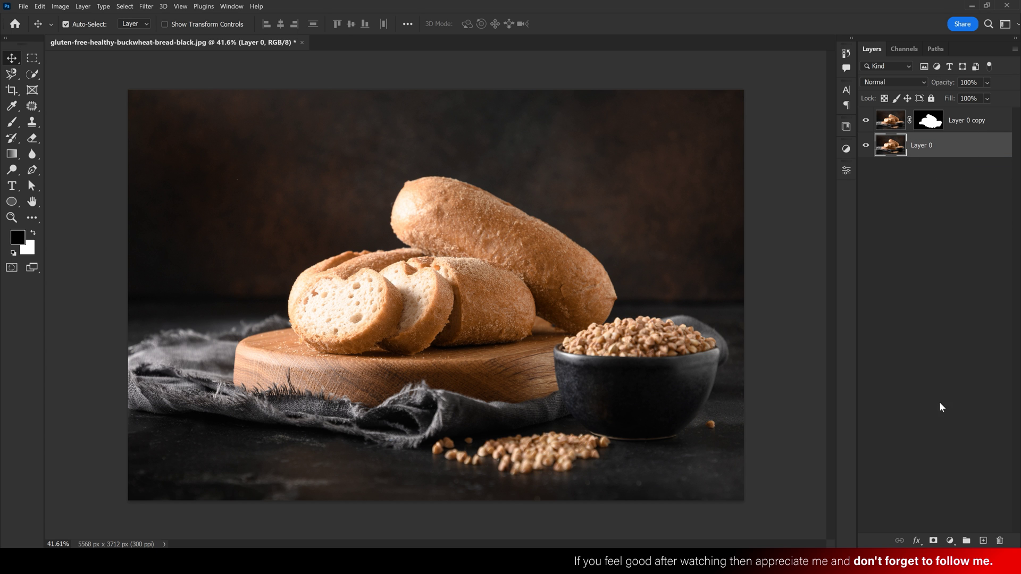
Add a new mask to Layer 0 and fade out the upper backdrop with a vertical black-to-white linear gradient ending near the tabletop
click(933, 540)
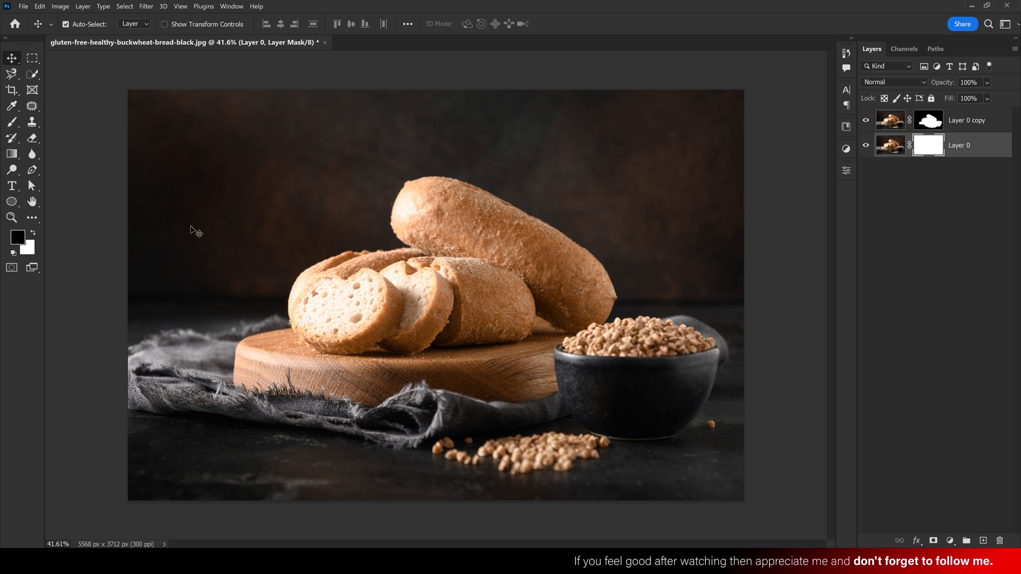
click(13, 154)
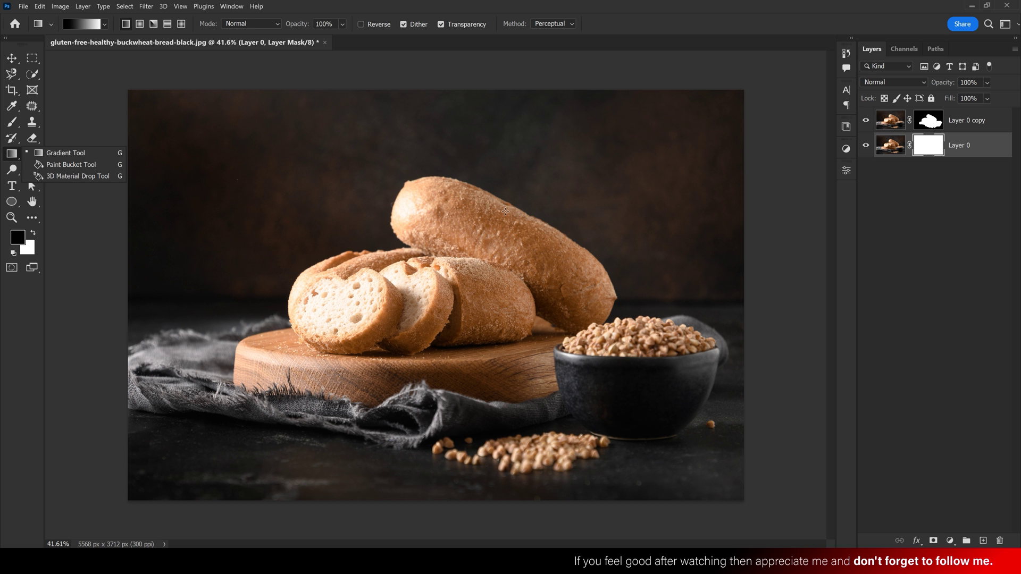
drag(505, 205, 513, 329)
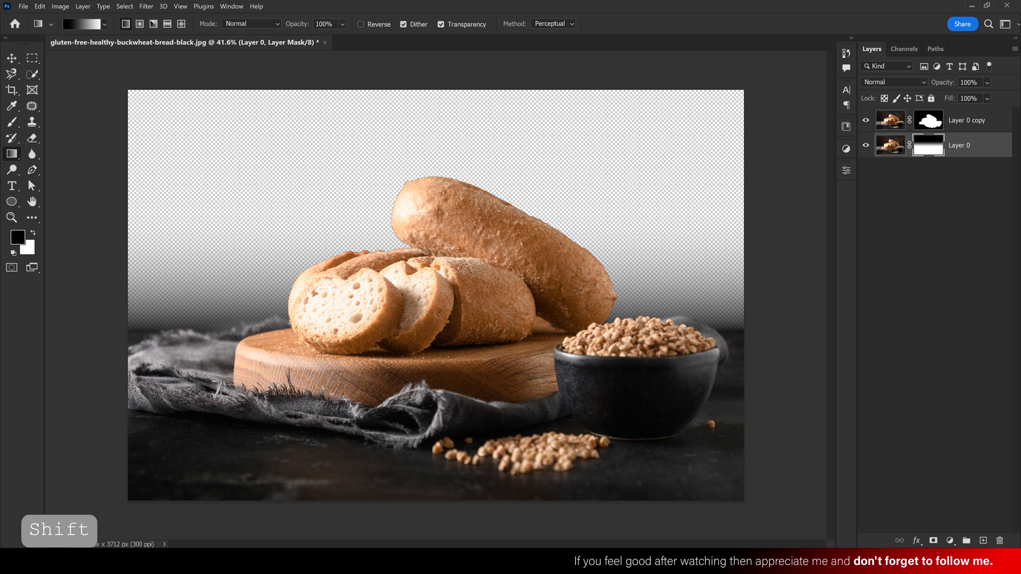
click(13, 59)
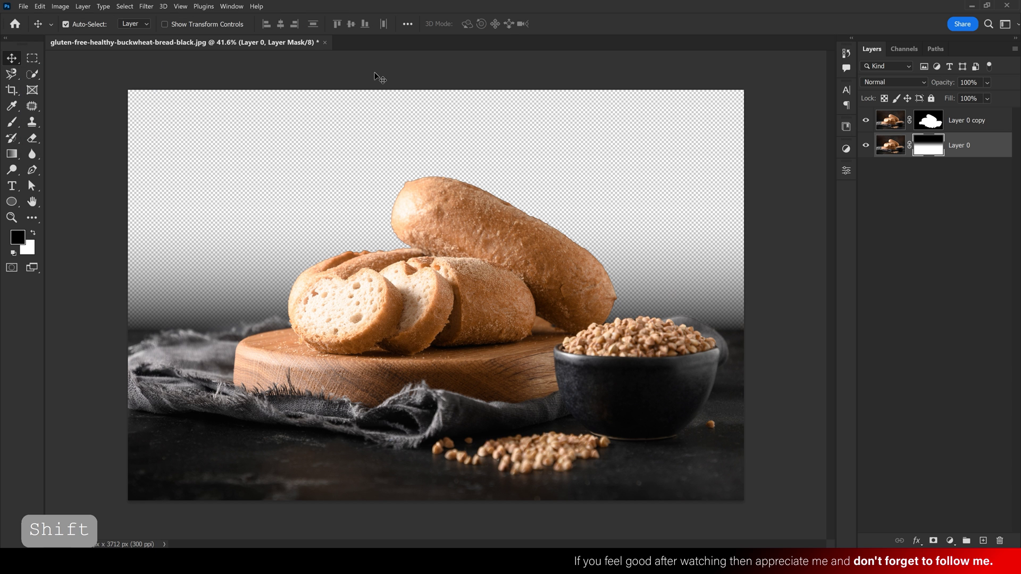
Save the document in Photoshop format as gluten-free-healthy-buckwheat, with Maximize Compatibility on
click(23, 7)
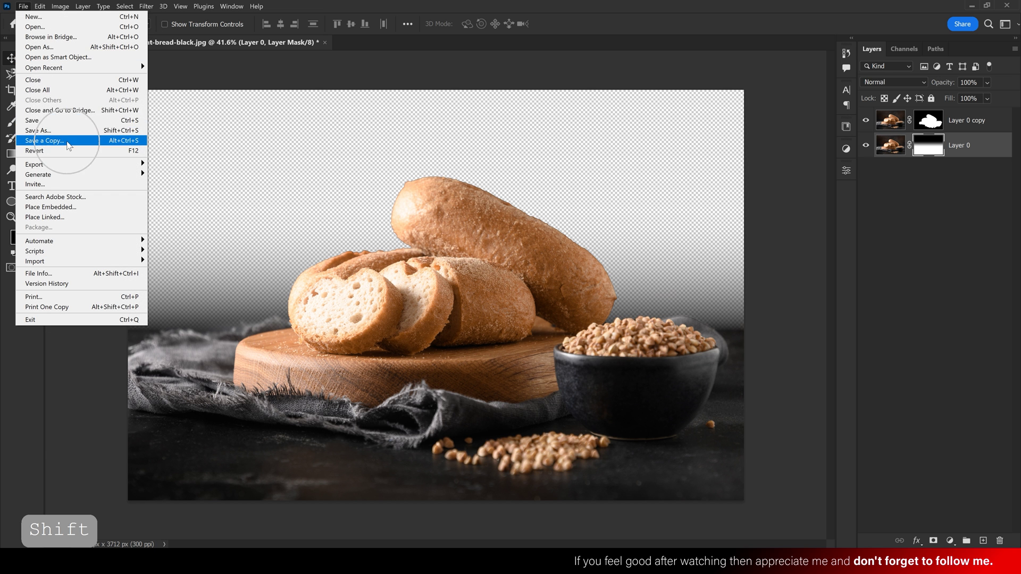
click(63, 120)
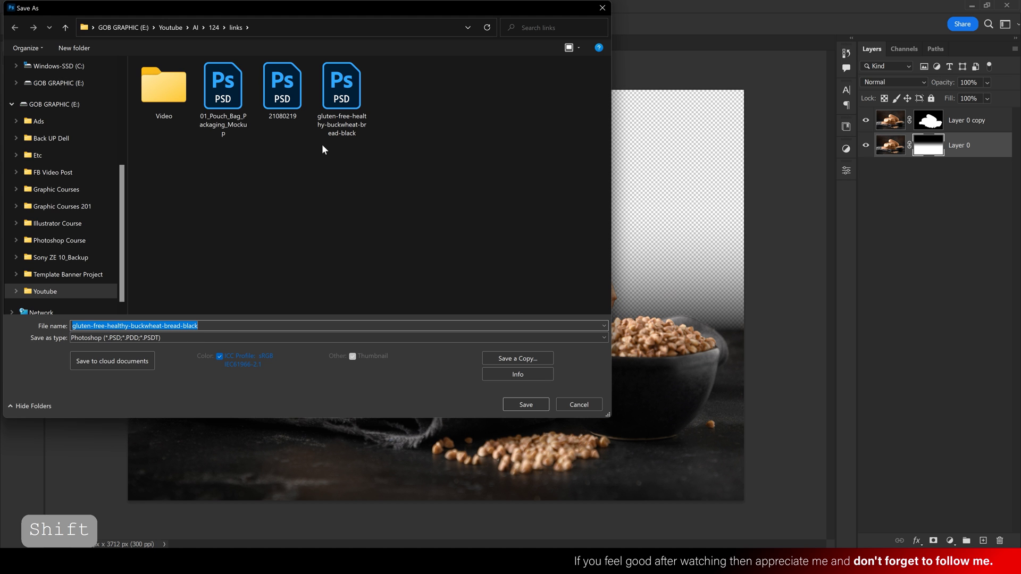
drag(206, 326, 169, 327)
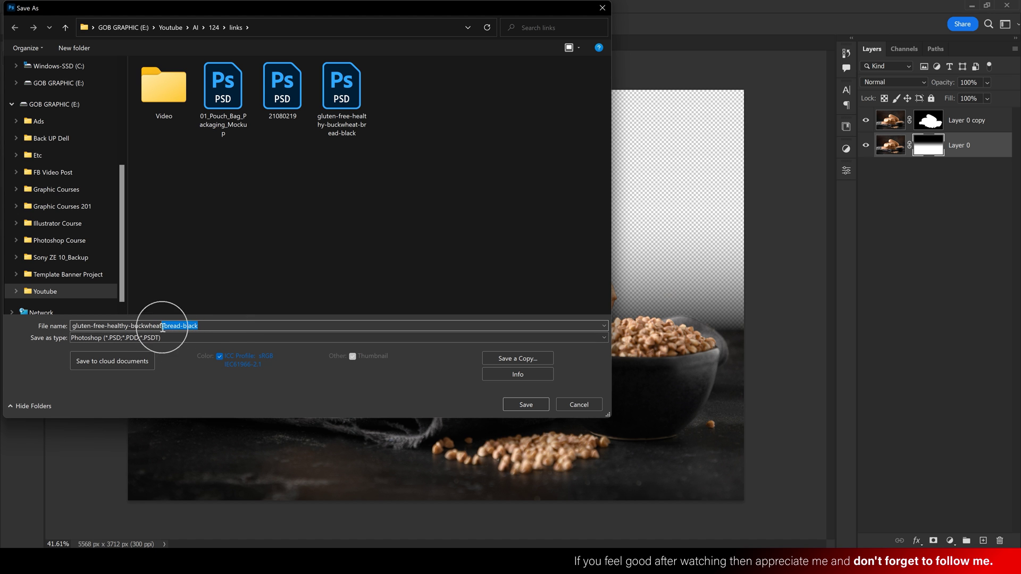
key(BackSpace)
key(BackSpace)
key(BackSpace)
key(BackSpace)
click(469, 394)
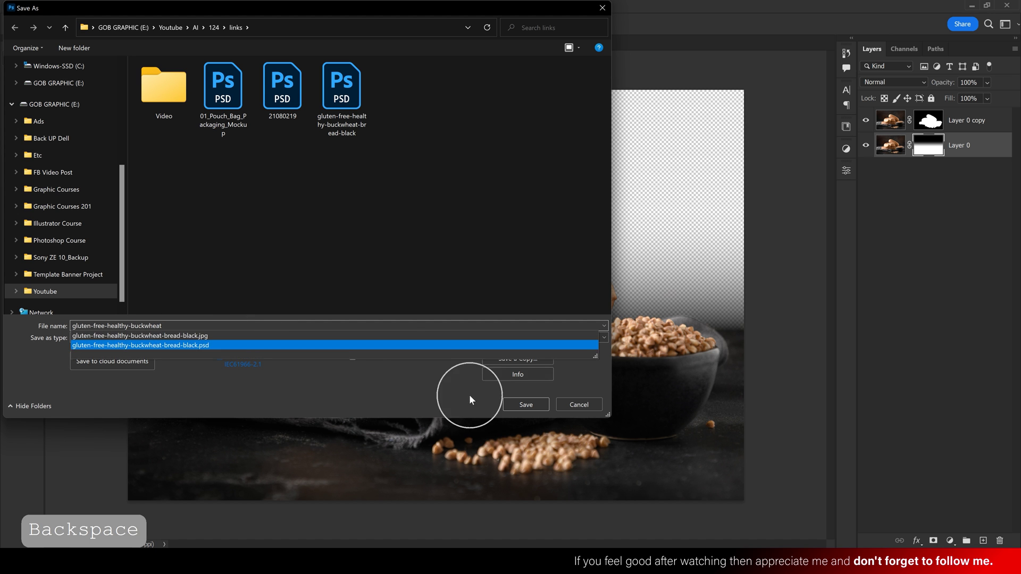
click(519, 405)
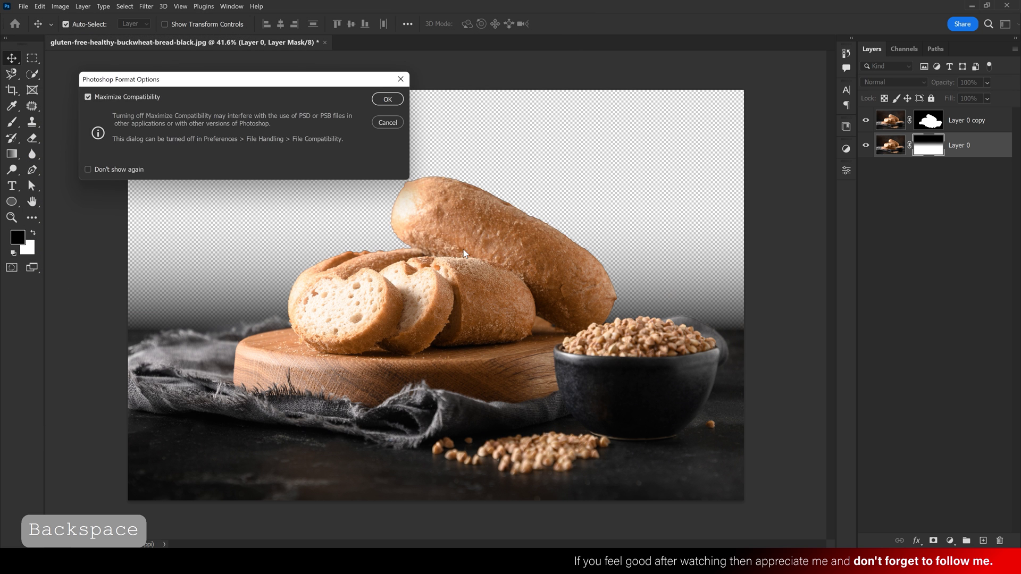
click(536, 142)
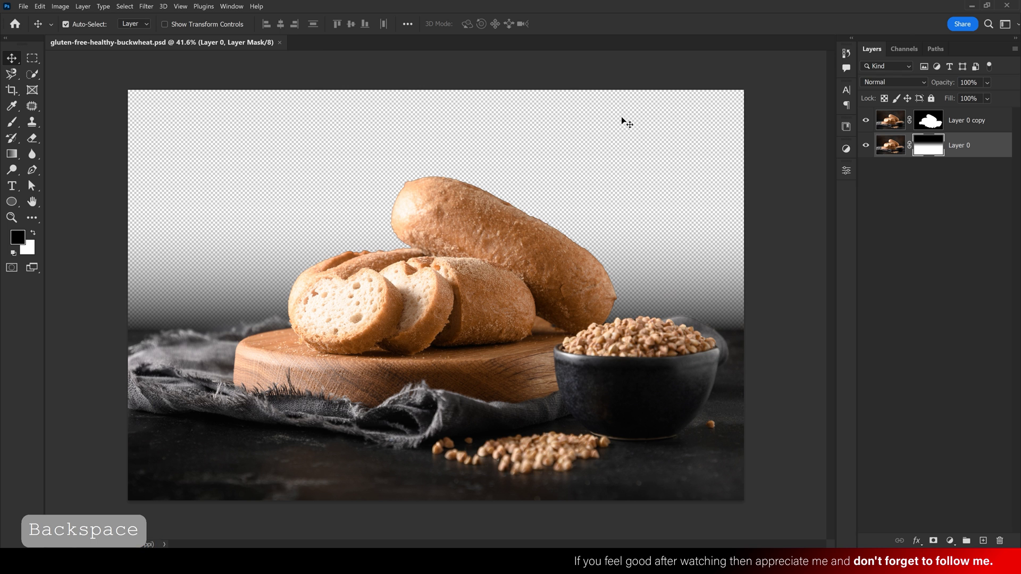
Switch to Illustrator and start a new print document with its units set to Centimeters
click(971, 5)
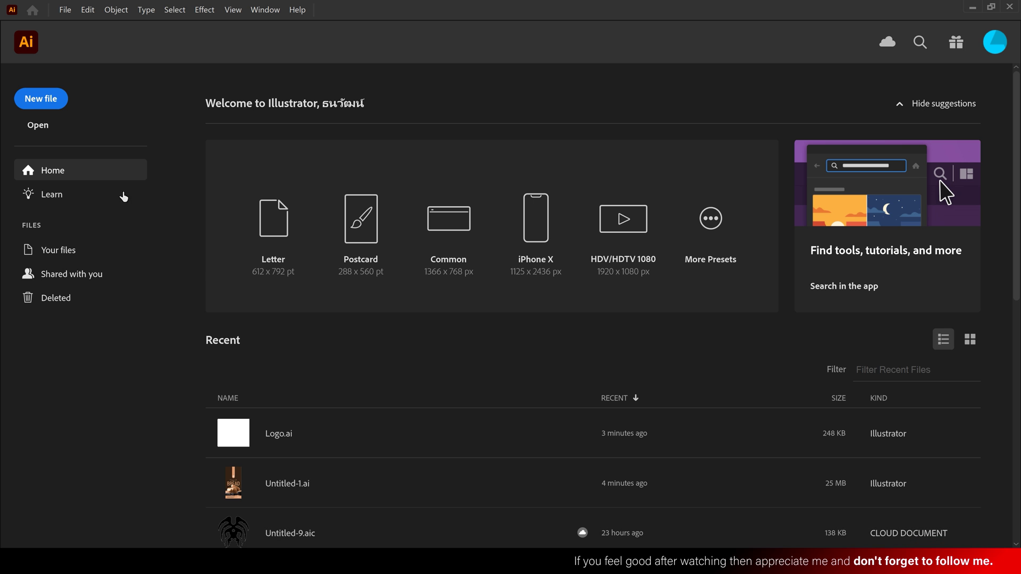
click(48, 102)
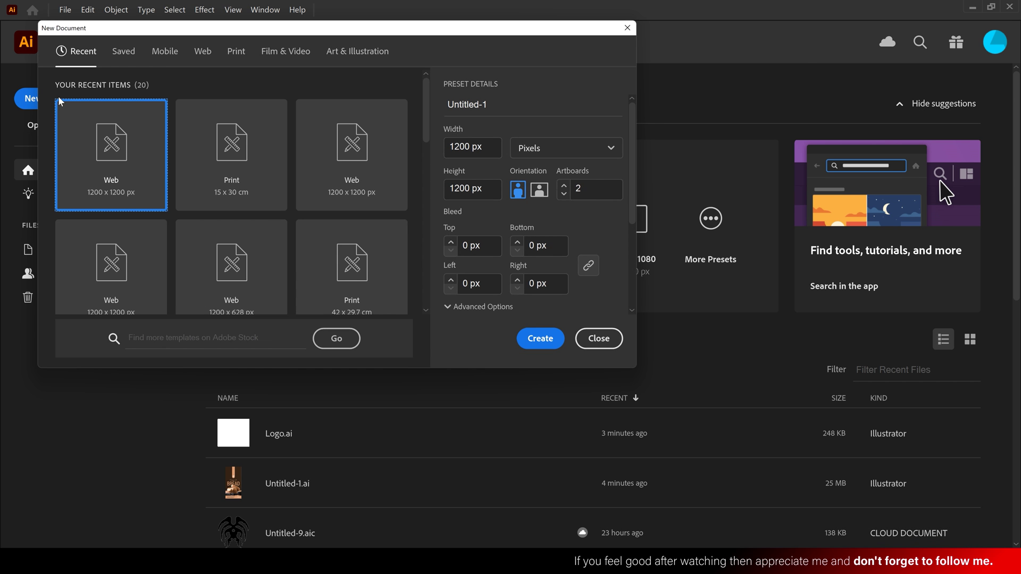
drag(193, 33, 376, 73)
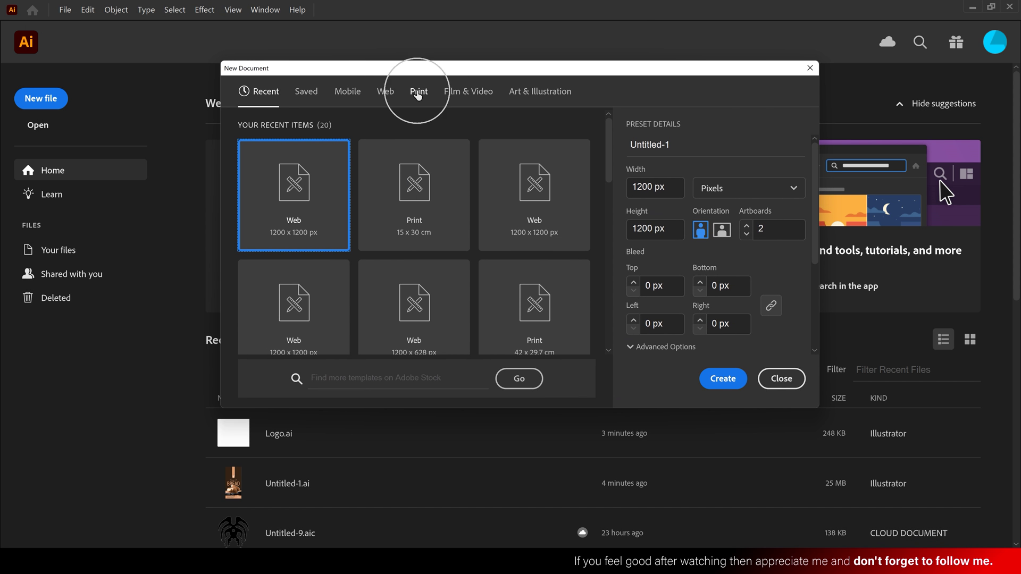
click(419, 93)
click(706, 192)
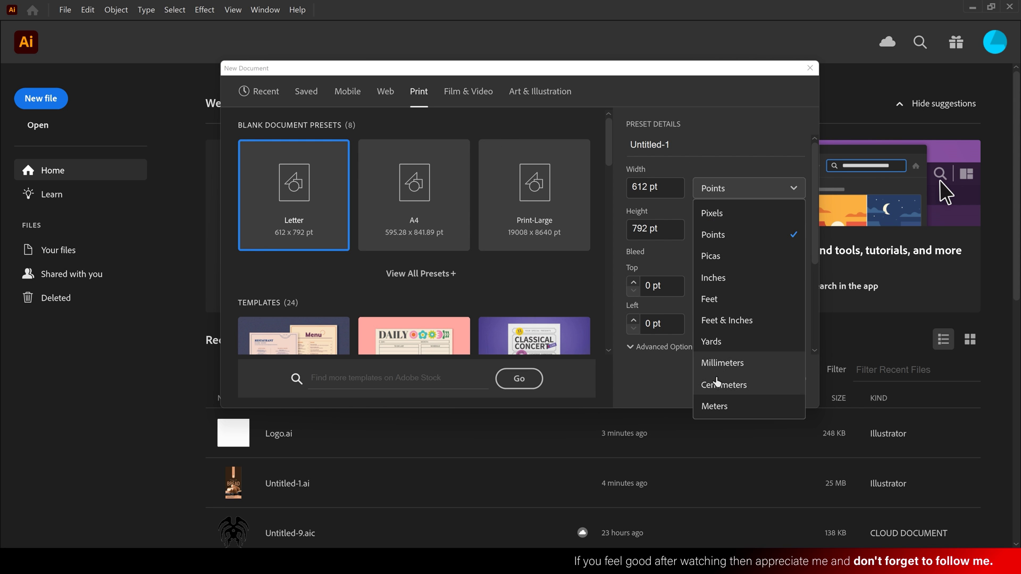
key(Escape)
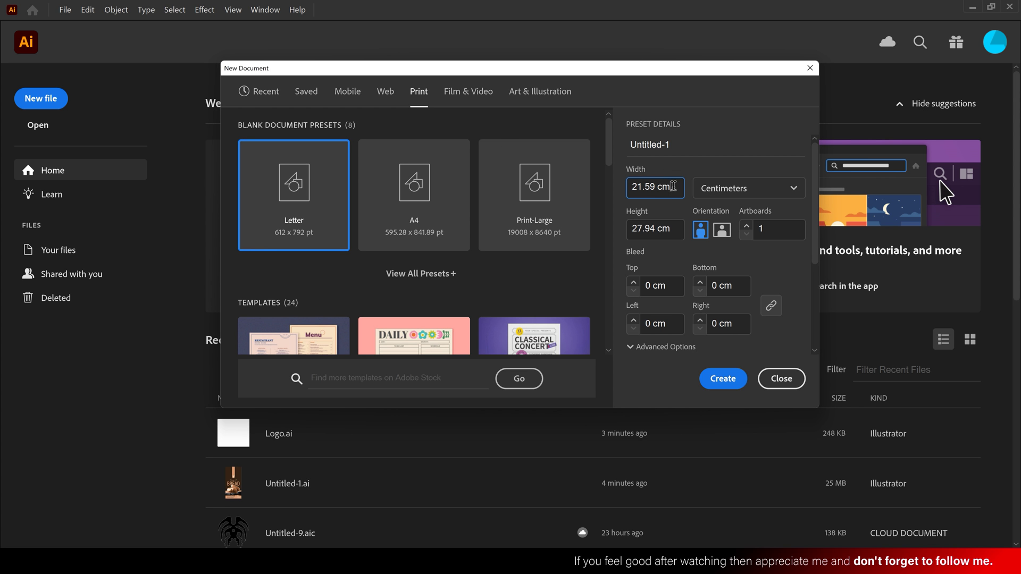
Set the new document's size to 15 cm wide by 30 cm high in portrait orientation
click(630, 186)
text(30)
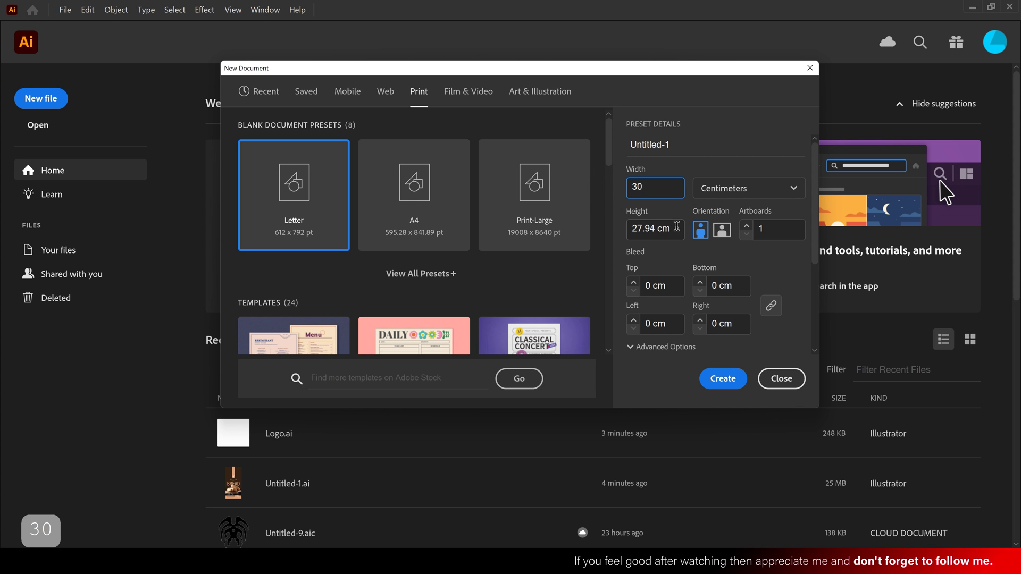
click(677, 226)
text(15)
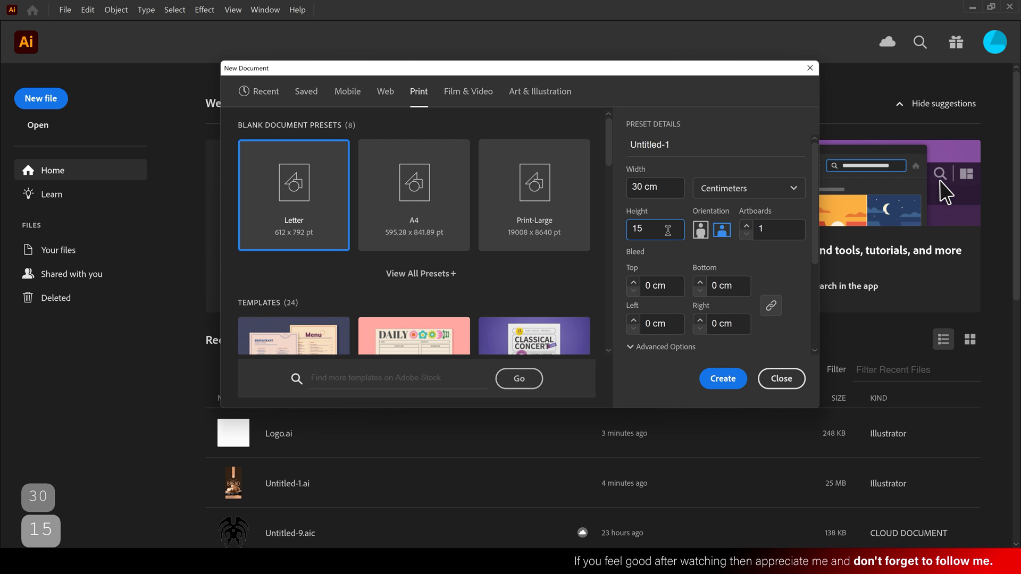
click(700, 230)
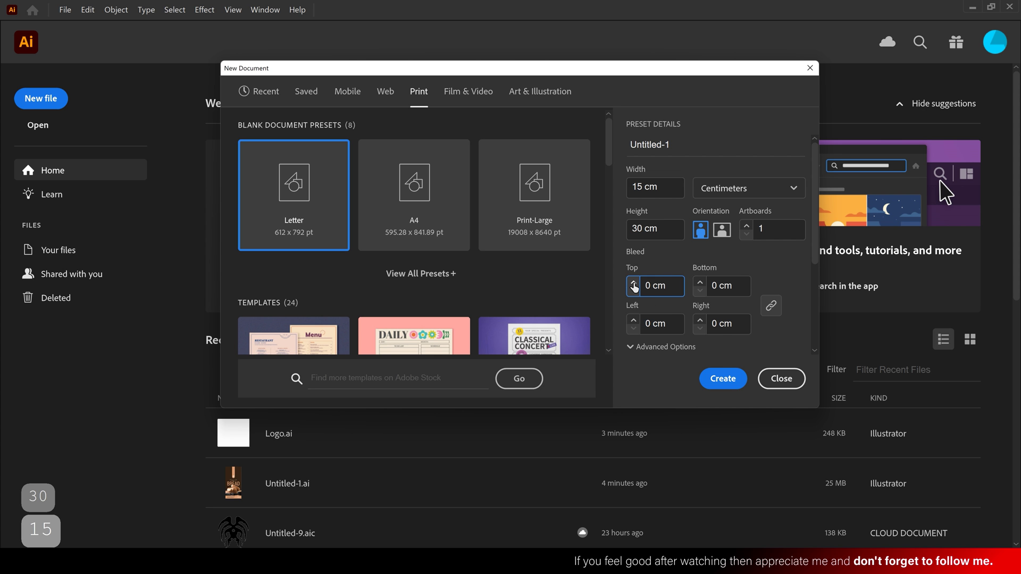
Set the new document's bleed to 0.3 cm on all four sides and enlarge the dialog to show its advanced options
click(634, 281)
click(633, 282)
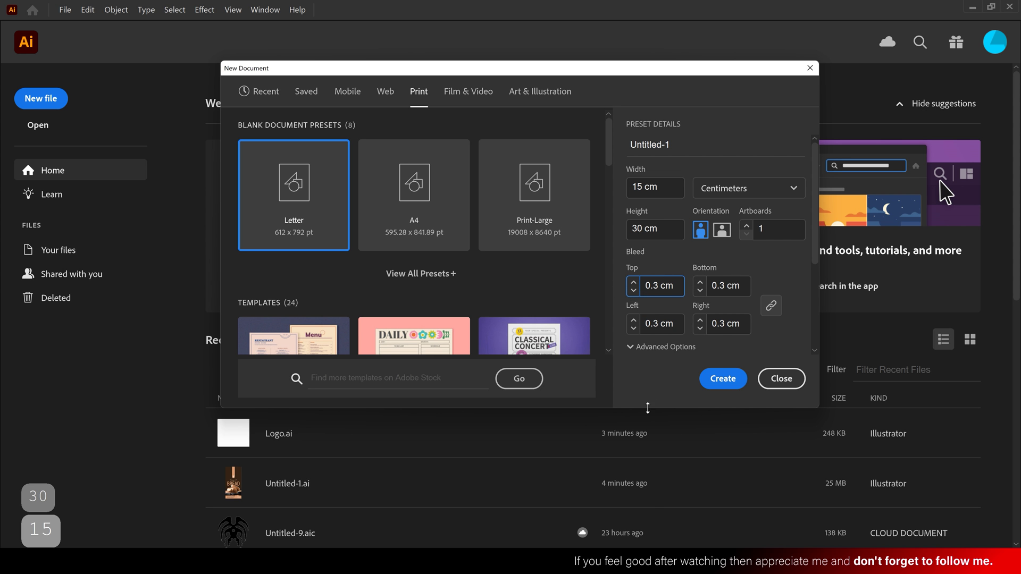
drag(647, 408, 643, 471)
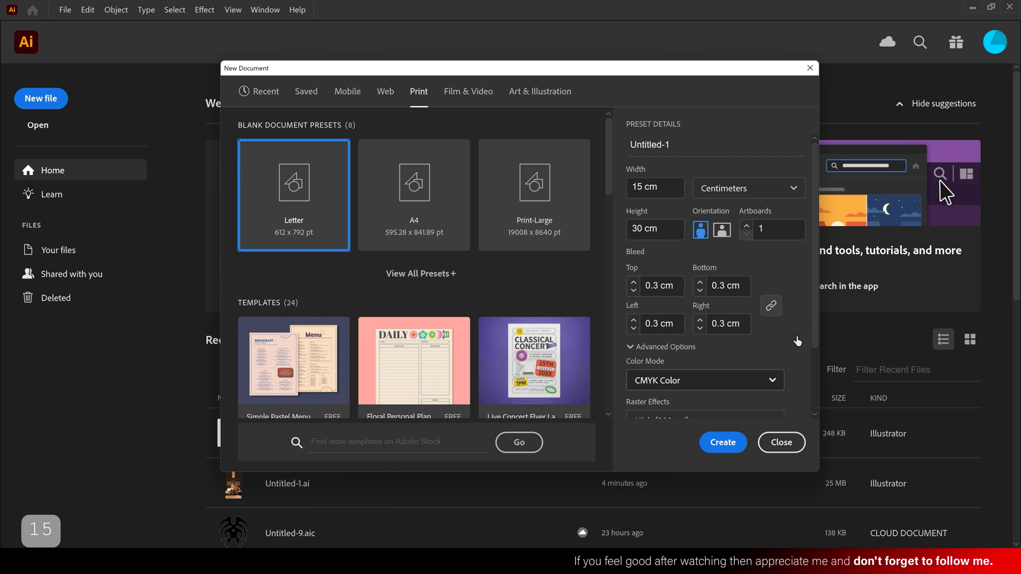
Create the document with CMYK Color mode, High (300 ppi) raster effects and the Default preview mode
drag(813, 336, 813, 399)
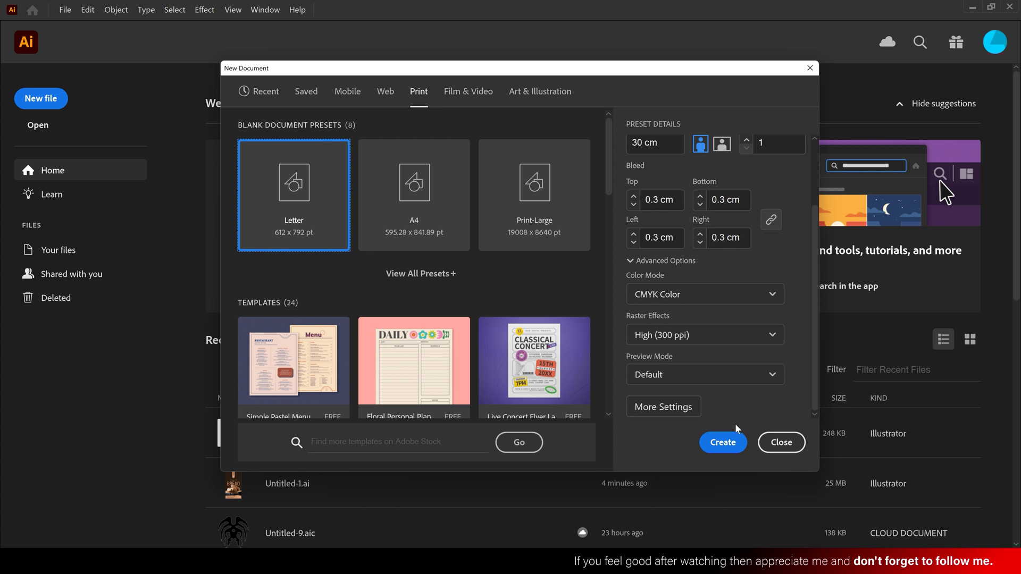
click(728, 445)
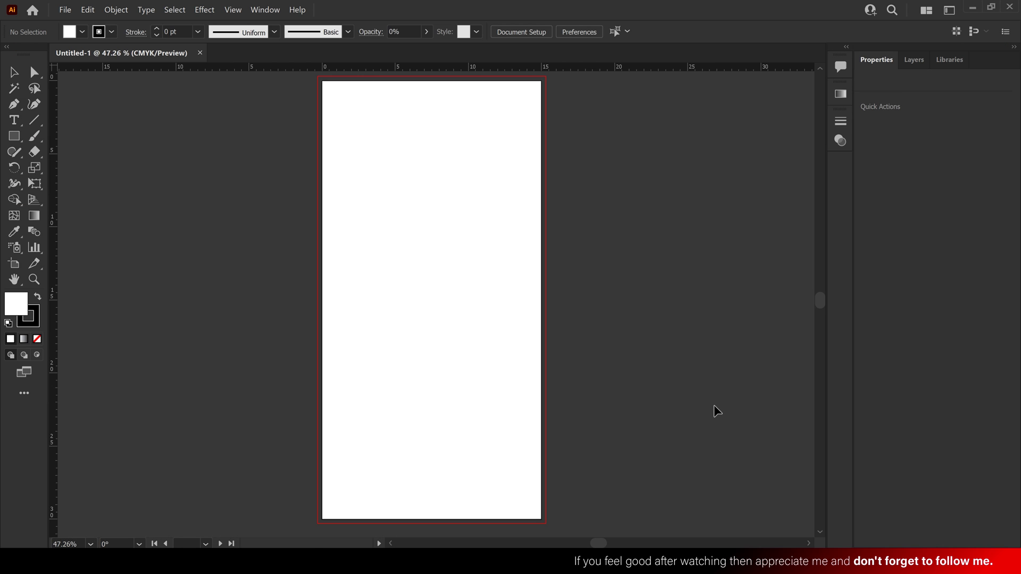
click(476, 285)
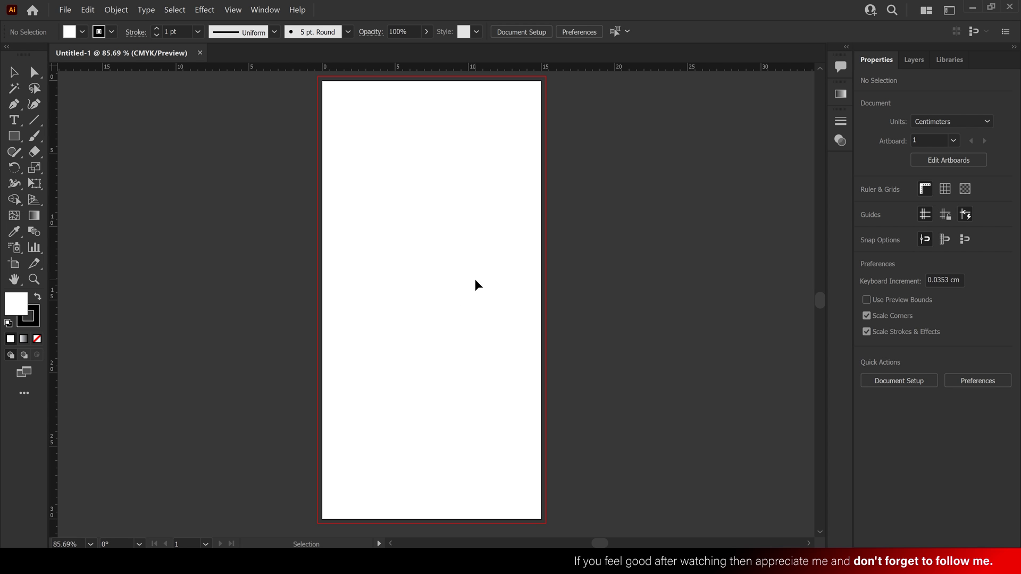
ctrl+alt+click(448, 277)
drag(448, 277, 441, 278)
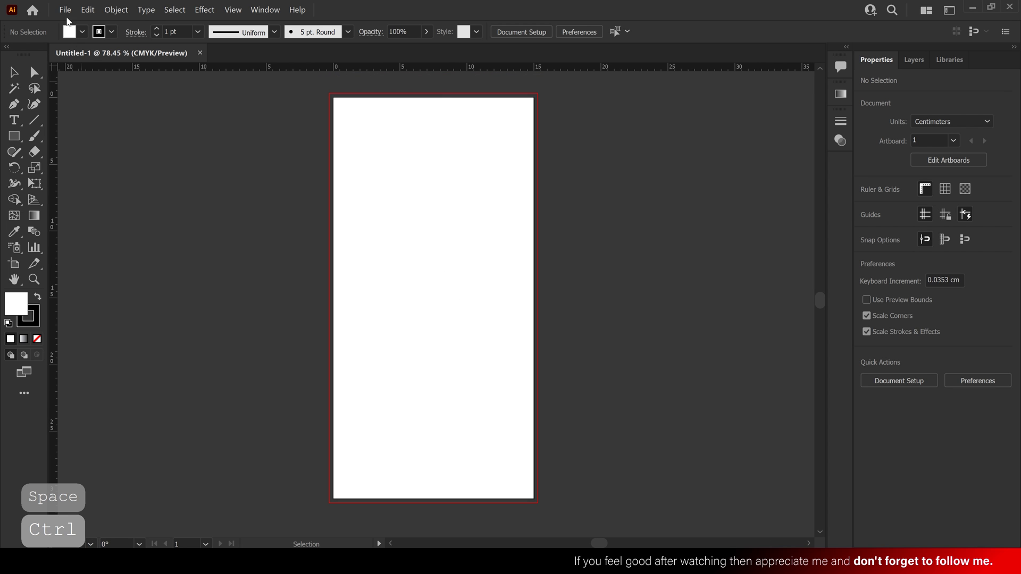
click(65, 12)
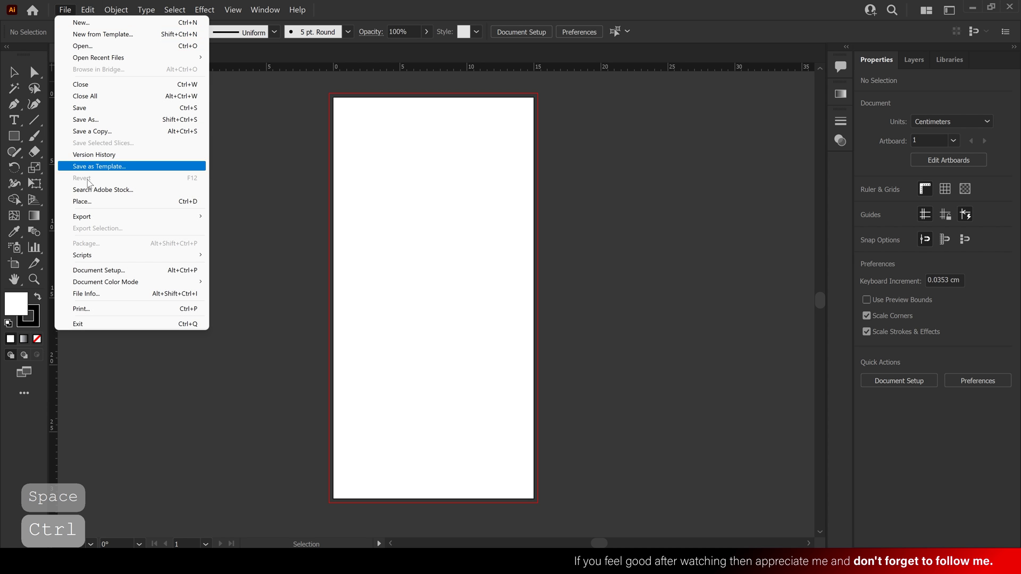
click(92, 202)
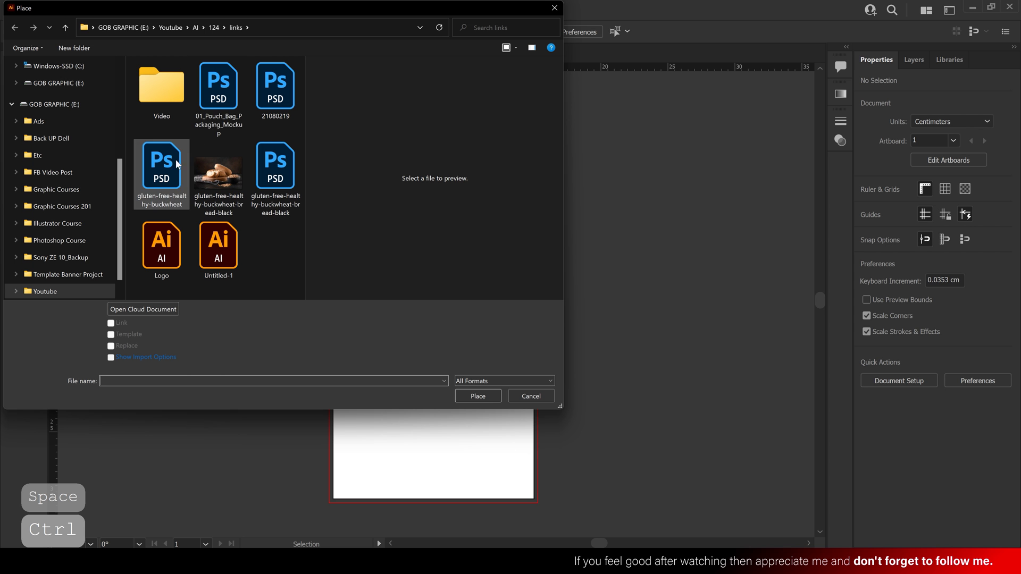
click(272, 165)
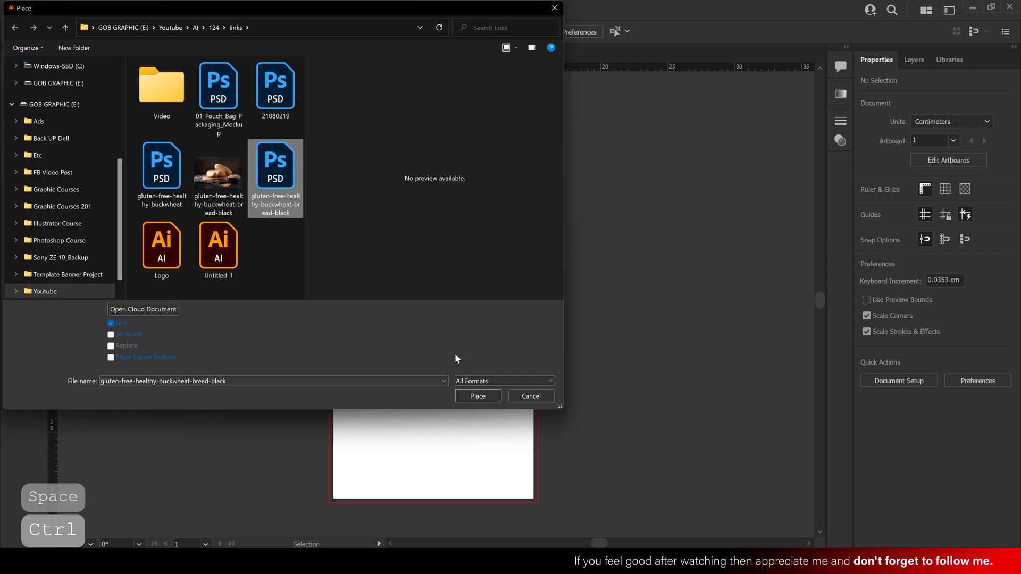
click(476, 396)
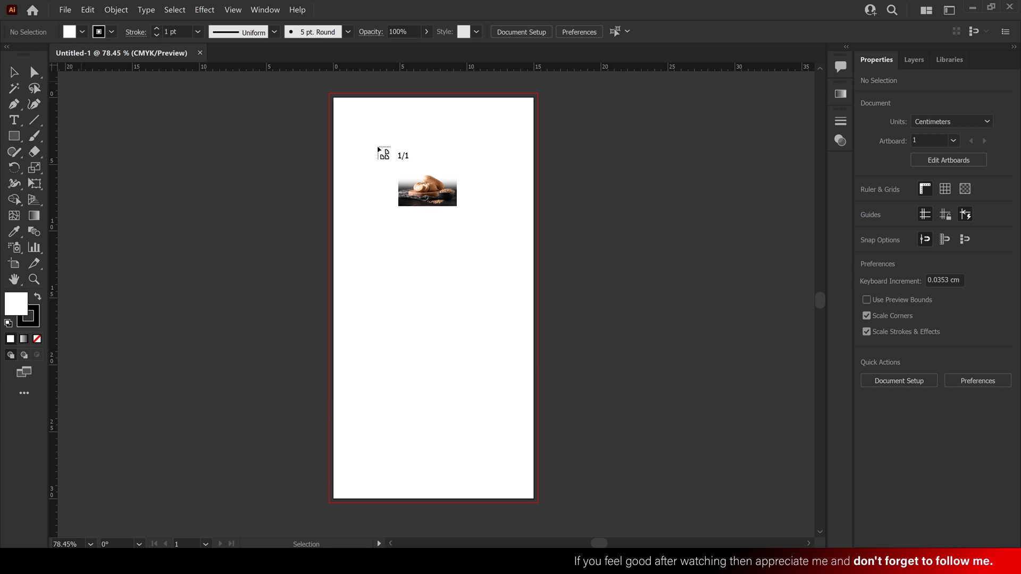
click(378, 148)
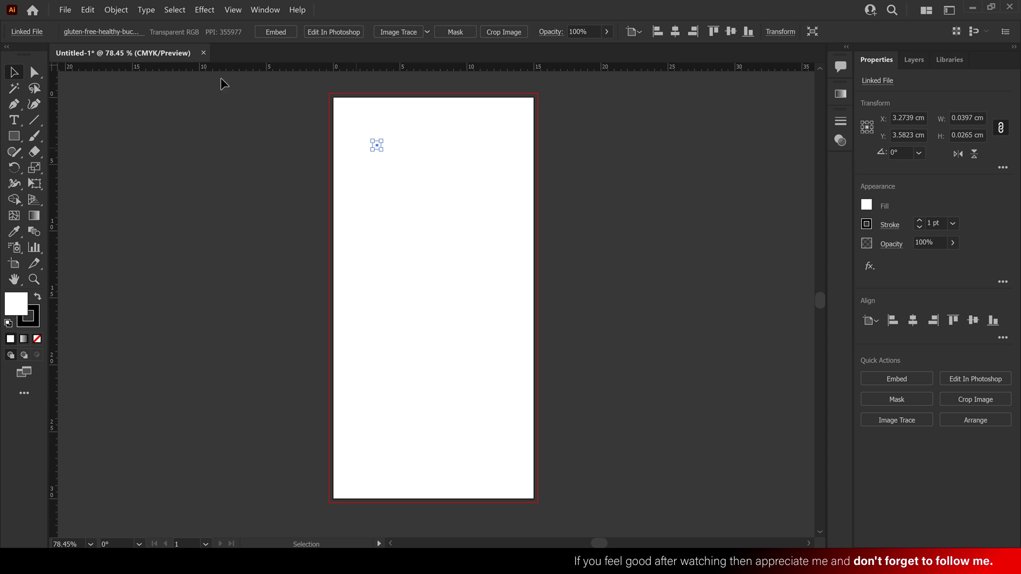
click(87, 9)
click(90, 22)
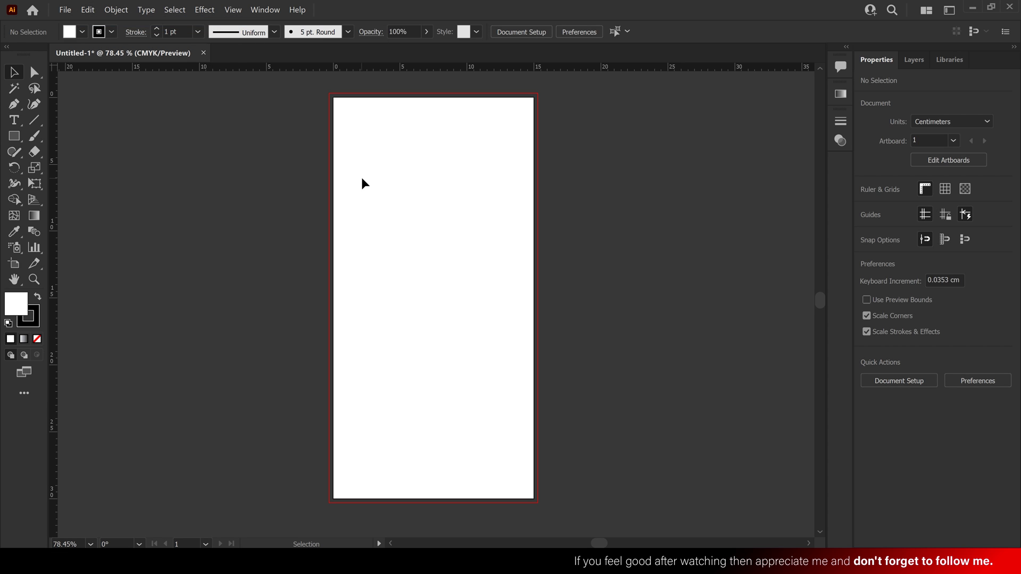
Place the gluten-free-healthy-buckwheat PSD on the artboard as a linked image at its original size
click(65, 10)
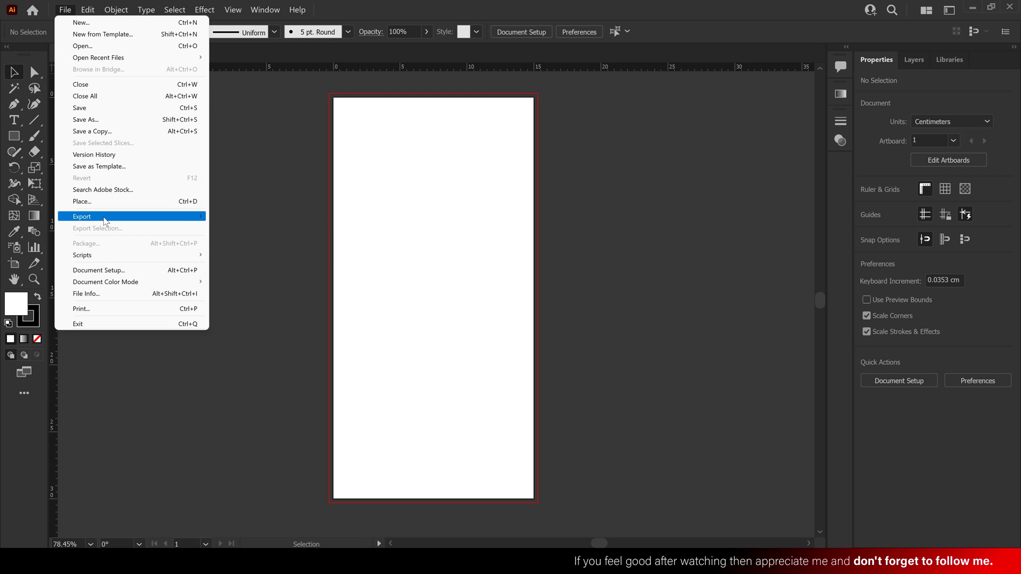
click(99, 202)
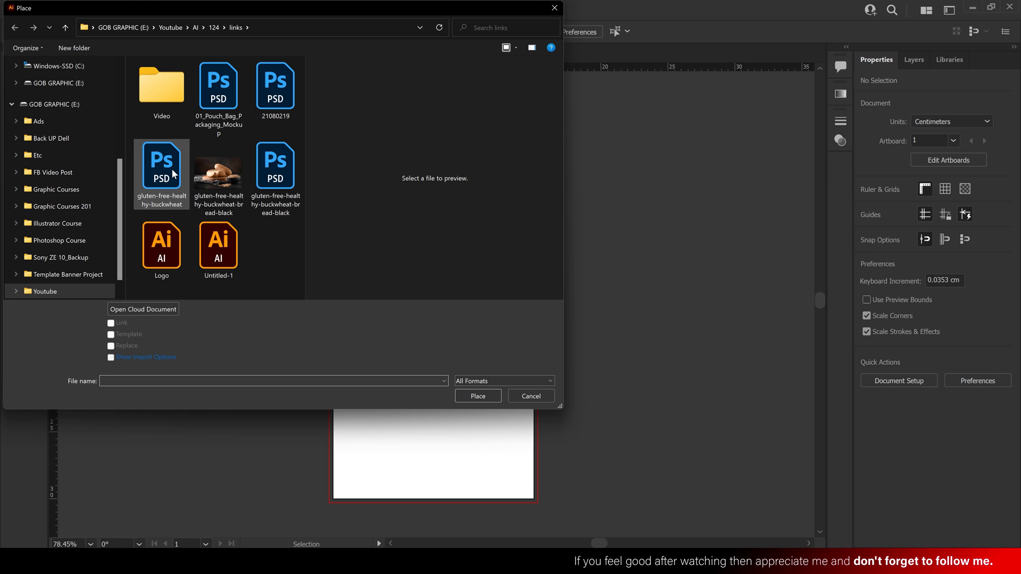
click(171, 168)
click(476, 395)
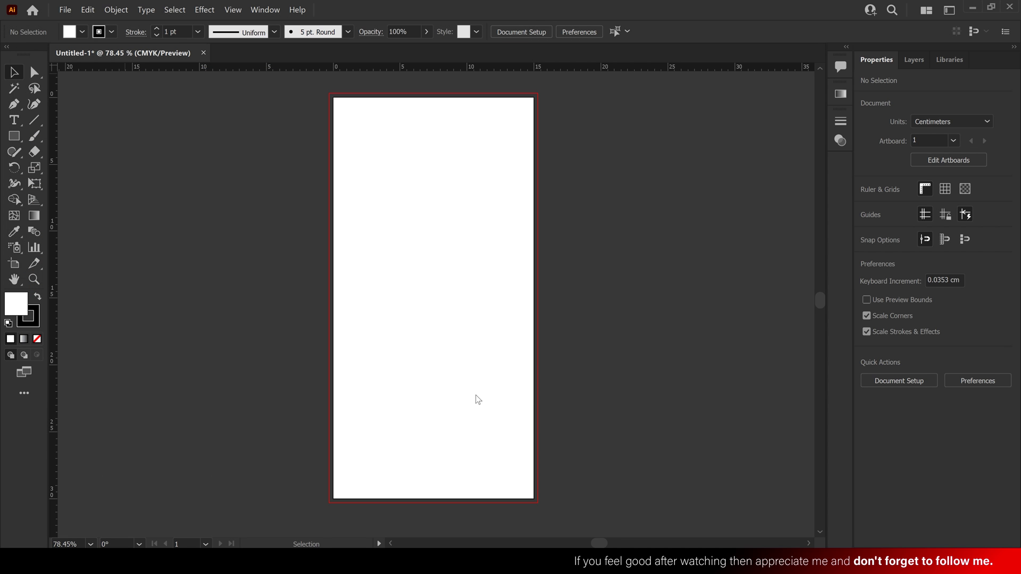
click(371, 205)
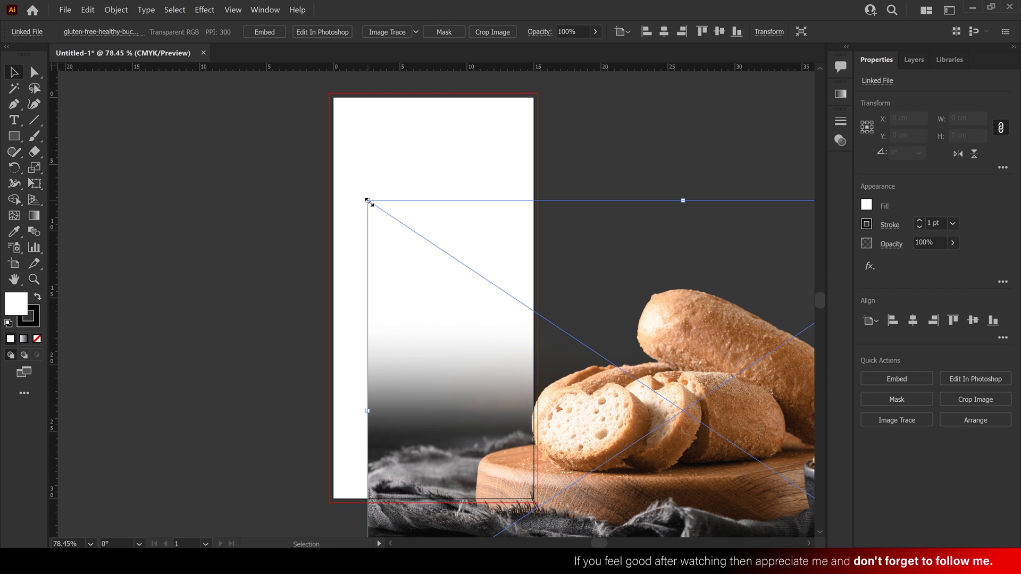
Scale the bread image proportionally to about 24 × 16 cm and position it over the artboard's lower half
drag(570, 277, 403, 186)
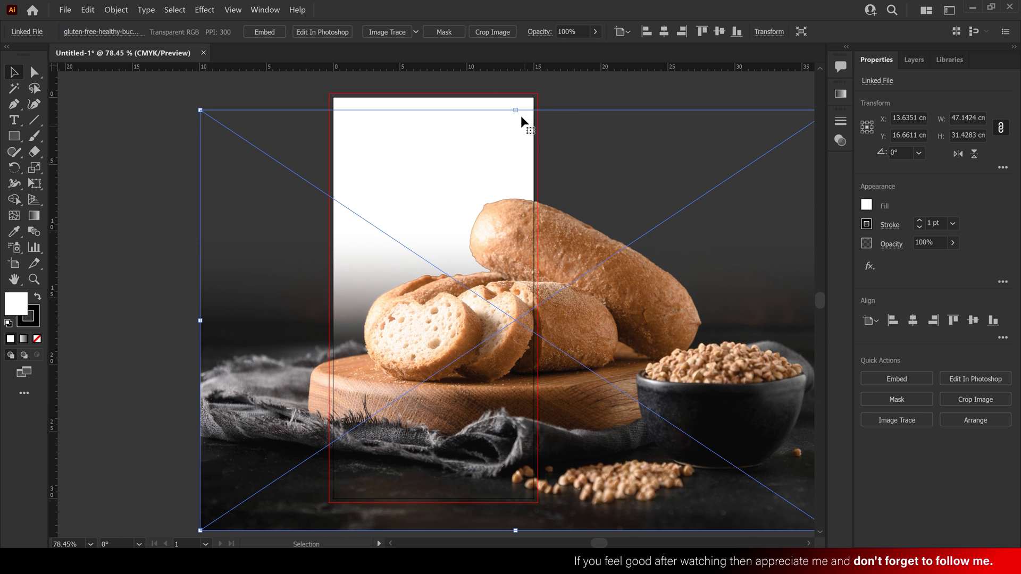
drag(516, 109, 517, 248)
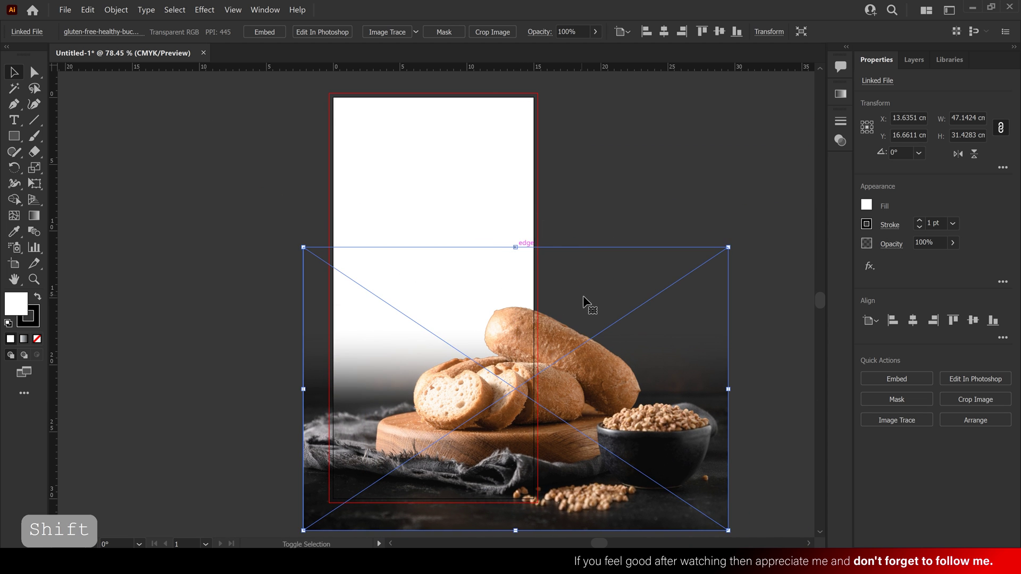
drag(588, 303, 432, 256)
drag(456, 292, 453, 292)
Mask the bread image and trim the mask's two sides to the bleed lines, 15.6 cm wide
click(430, 33)
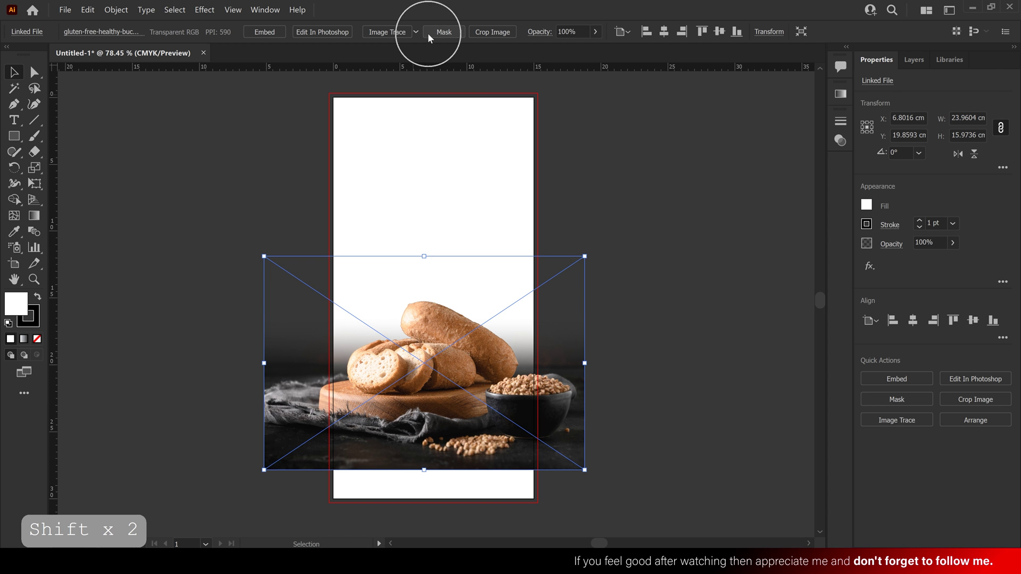
drag(590, 366, 537, 363)
drag(264, 363, 329, 360)
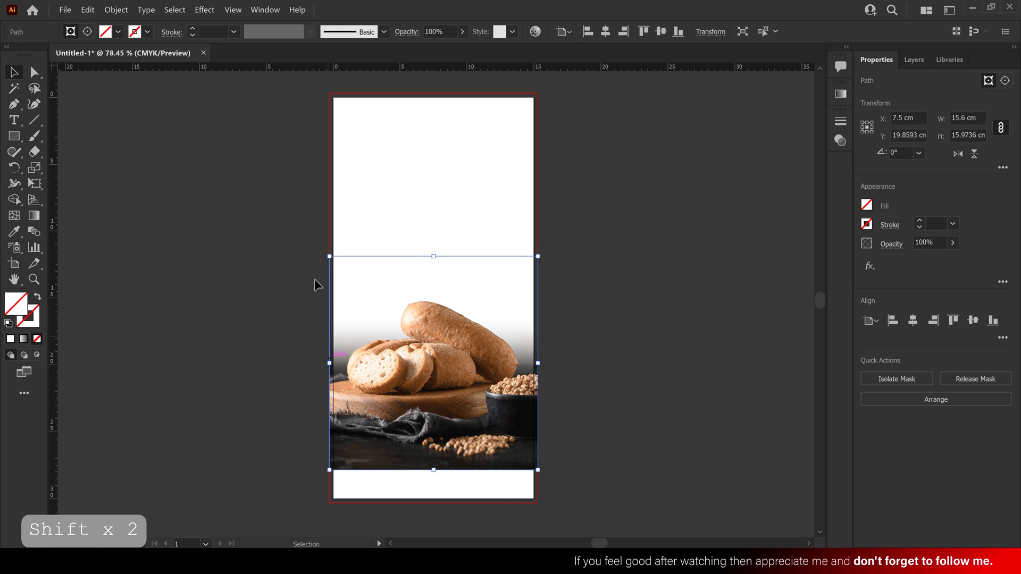
click(260, 275)
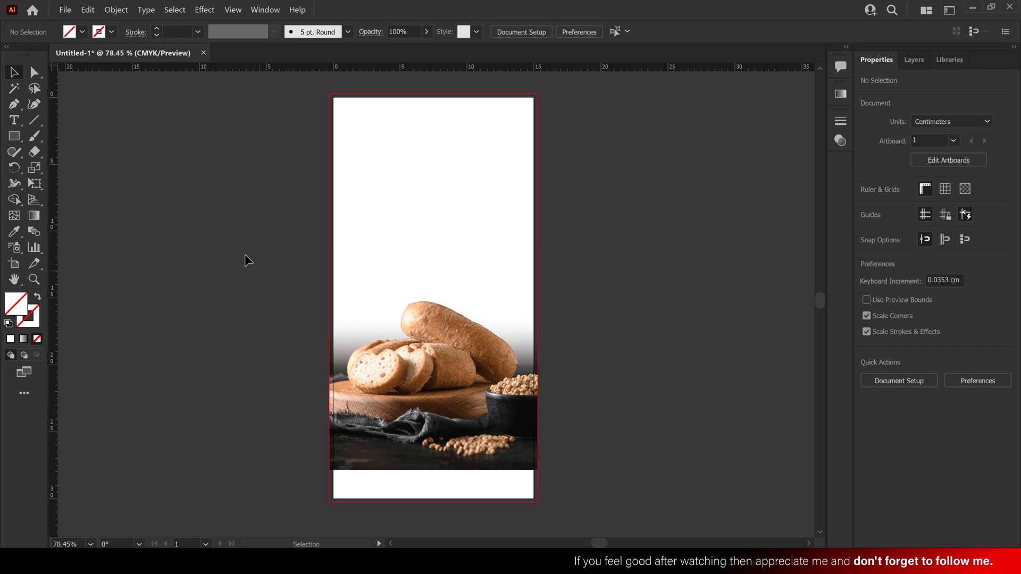
Draw a rectangle about 15.6 × 2.9 cm between the bleed edges along the artboard's bottom, overlapping the photo's lower edge
click(14, 136)
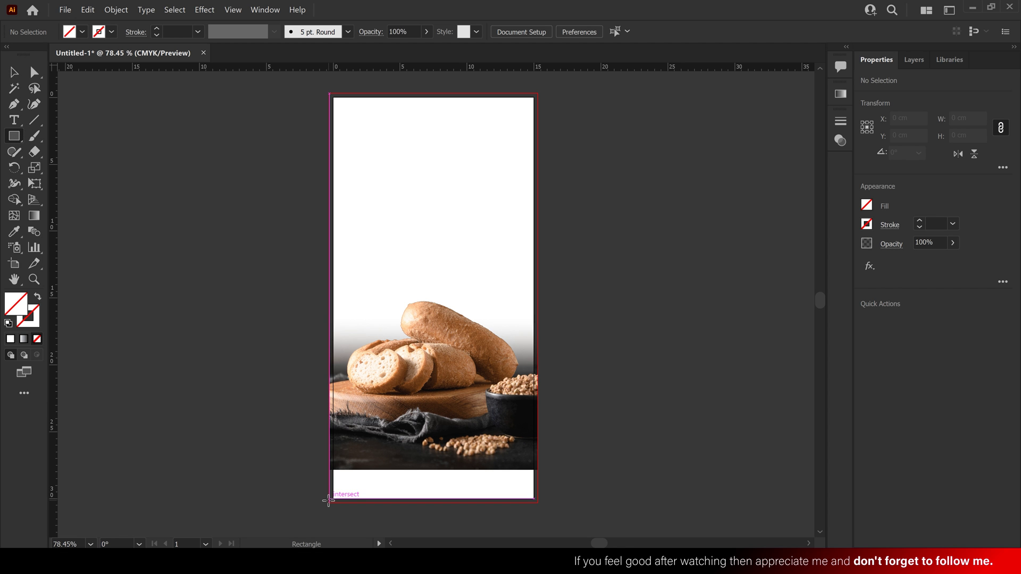
drag(330, 502, 537, 461)
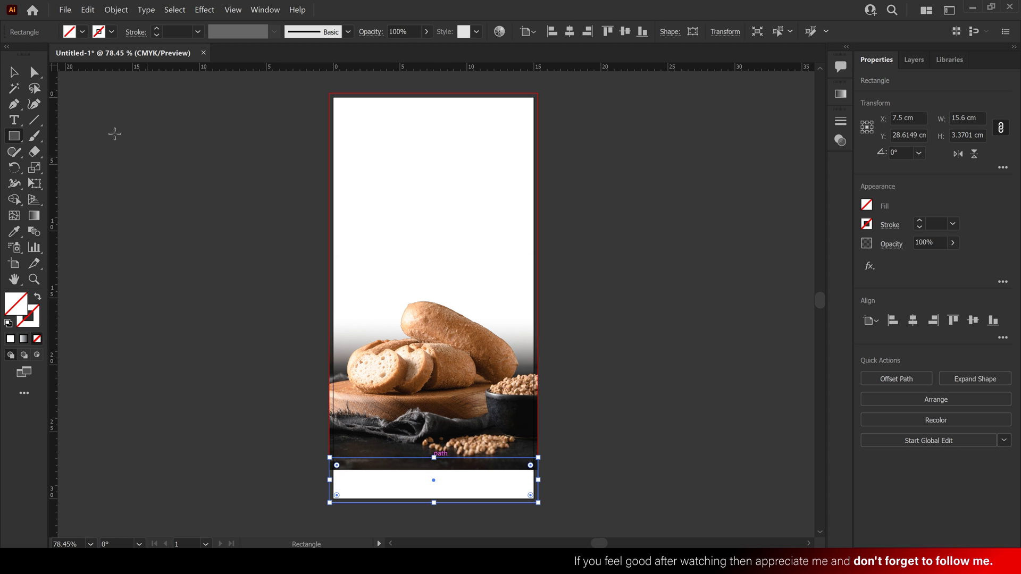
key(v)
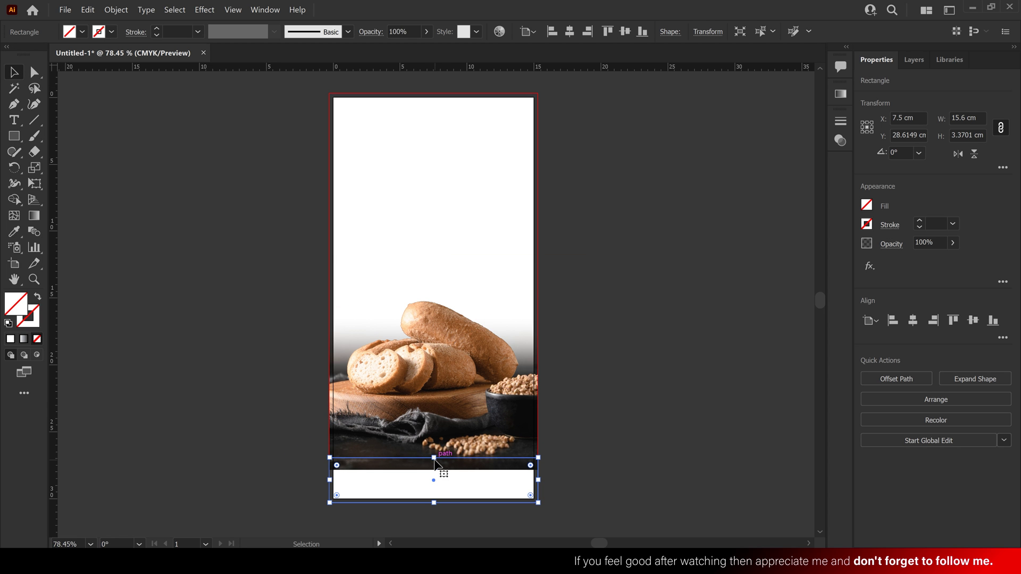
drag(435, 460, 429, 463)
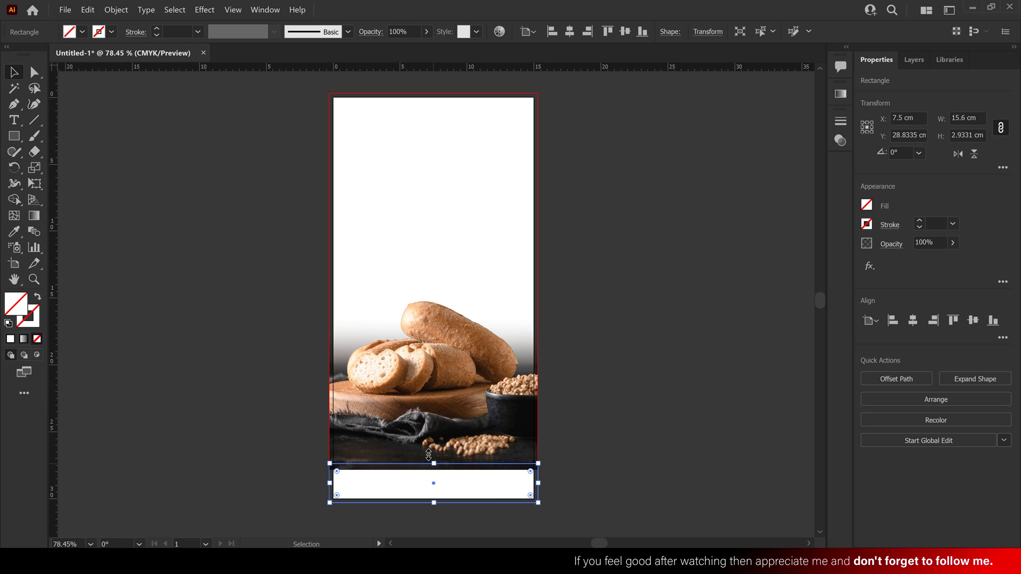
Fill the bottom rectangle with a light orange sampled from the bread slices, about C 3, M 33, Y 54, K 0
click(12, 340)
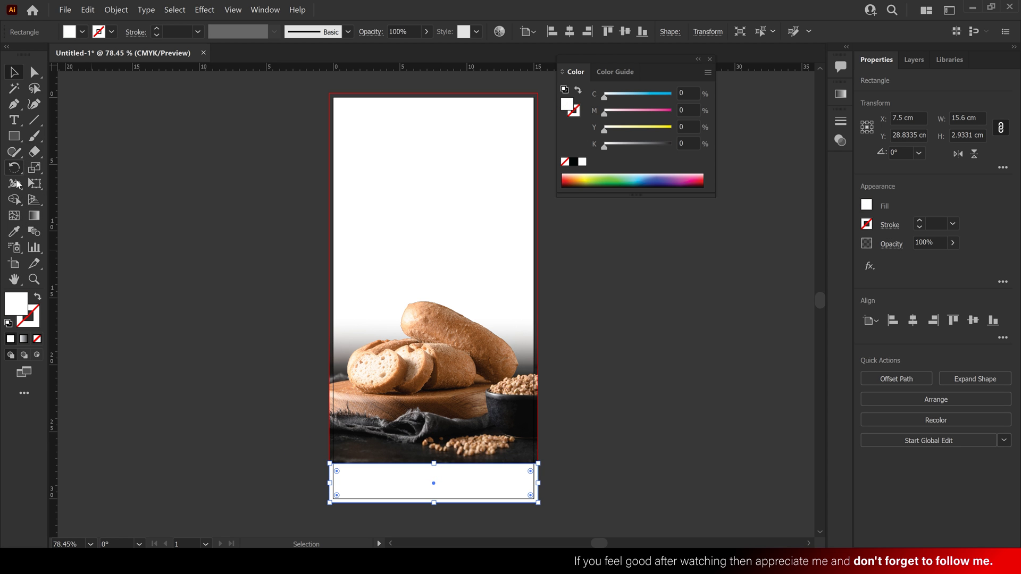
click(15, 233)
click(392, 367)
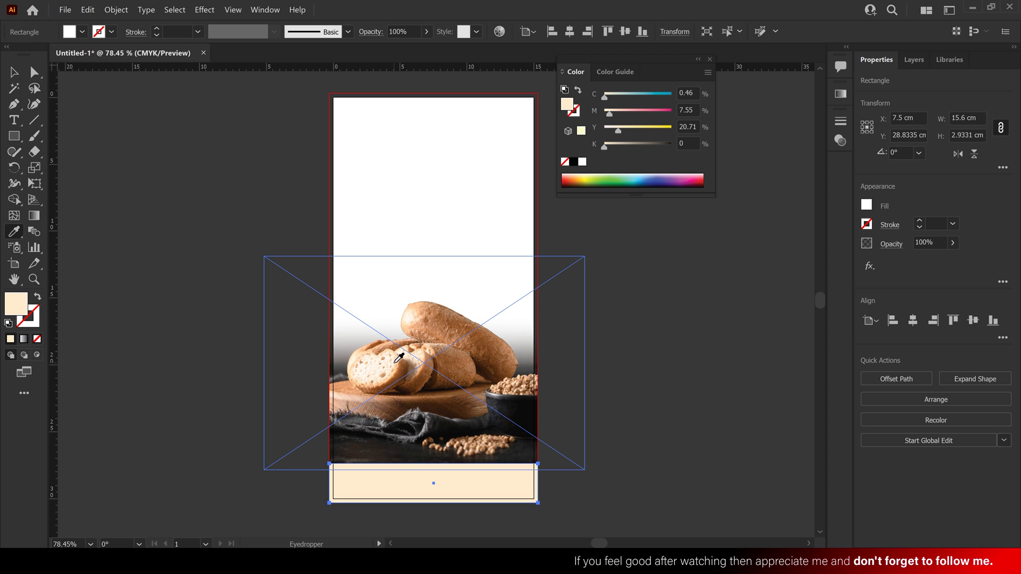
click(397, 367)
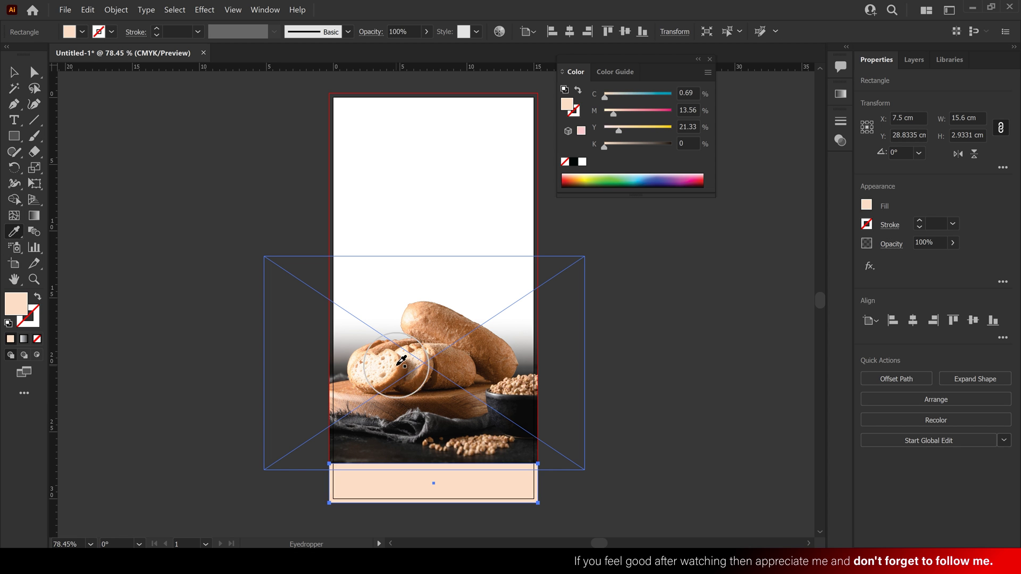
click(399, 367)
click(398, 368)
click(399, 367)
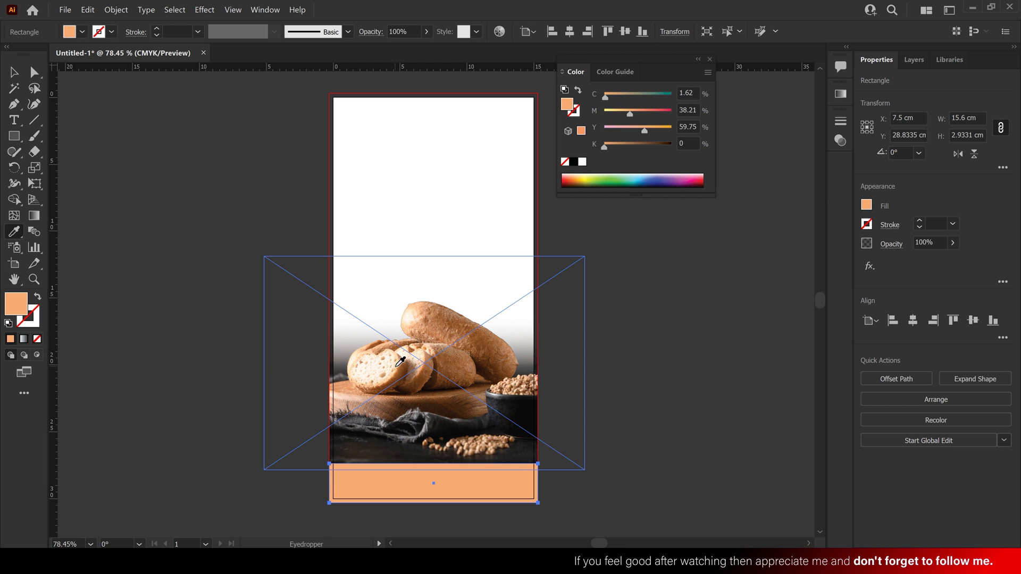
click(397, 366)
click(399, 366)
click(401, 368)
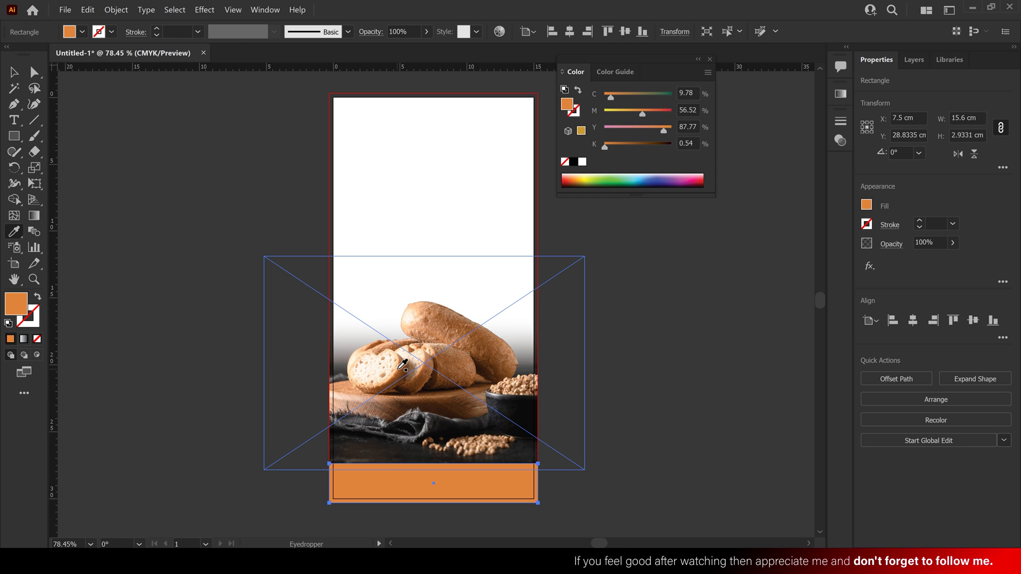
click(402, 362)
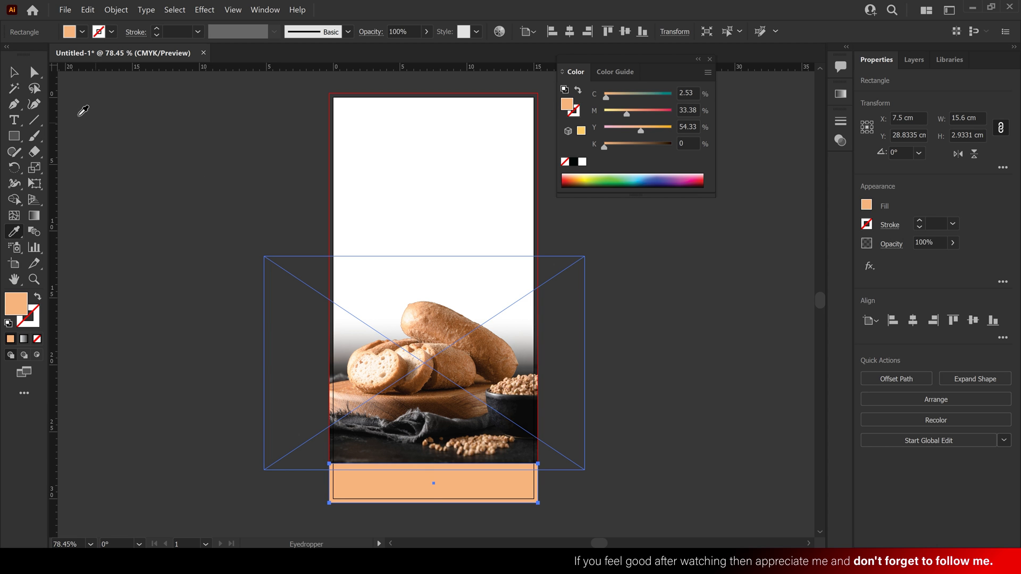
click(17, 76)
scroll(306, 246, up, 1)
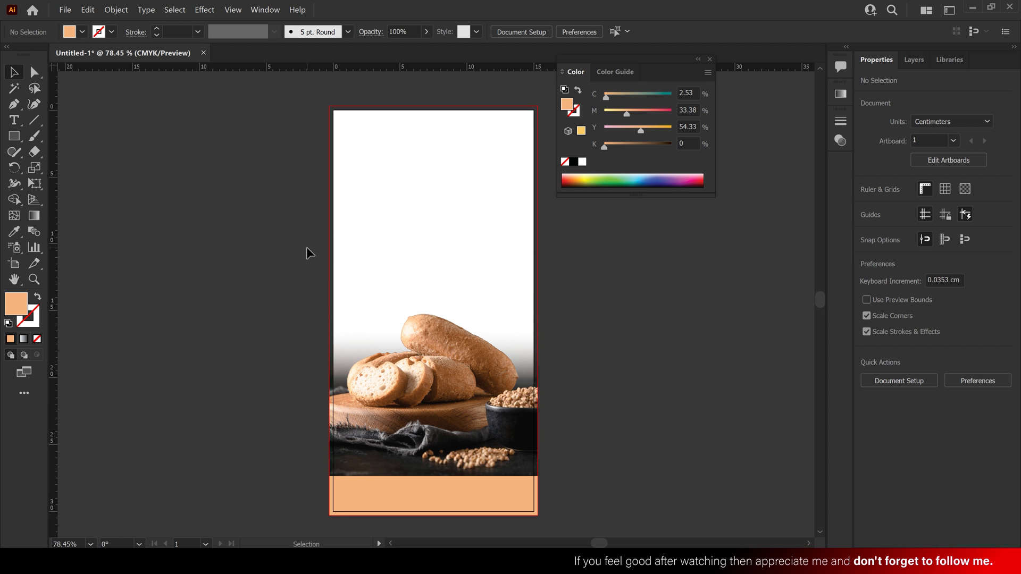
Draw a 15.6 × 30.6 cm rectangle with the same light orange fill, covering the whole artboard and its bleed
drag(679, 59, 717, 113)
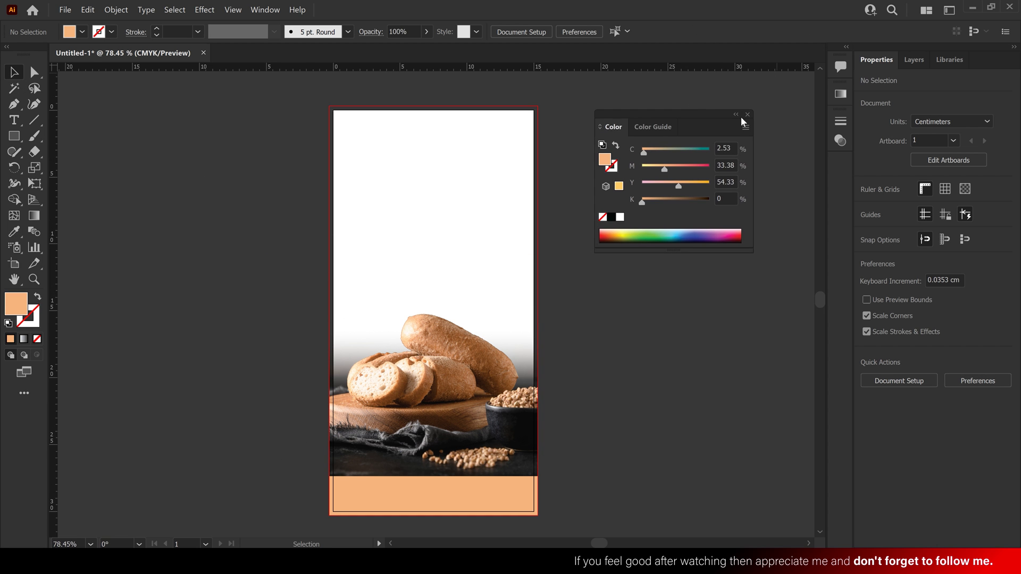
click(14, 136)
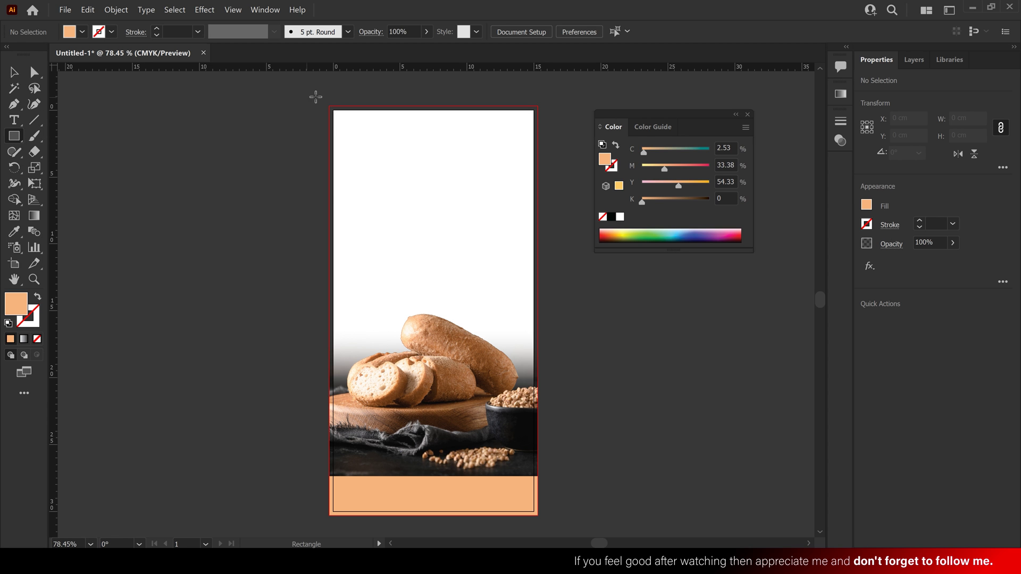
drag(329, 106, 538, 515)
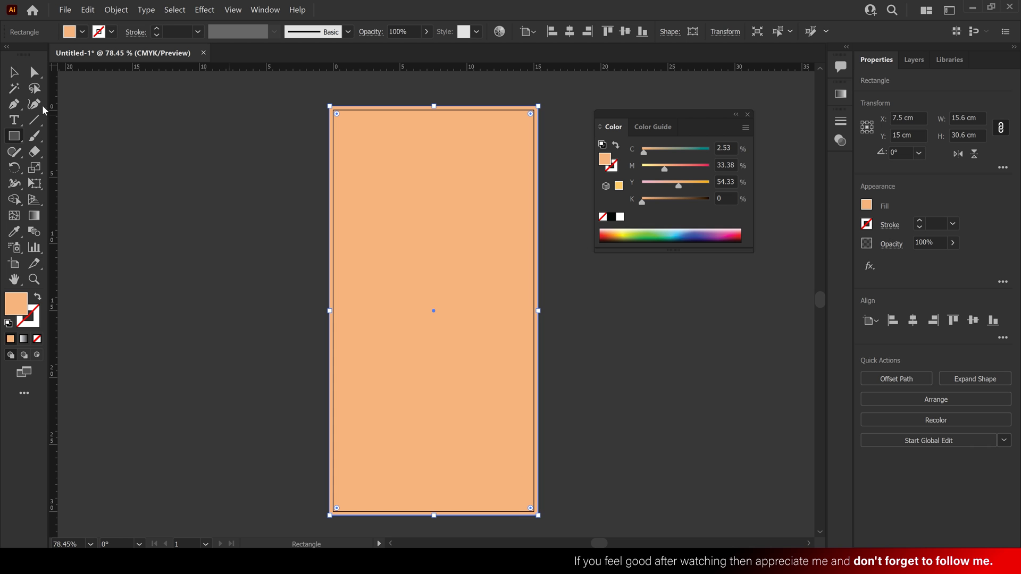
Send the full-artboard light orange rectangle to the back, behind the bread photo and the bottom rectangle
click(11, 74)
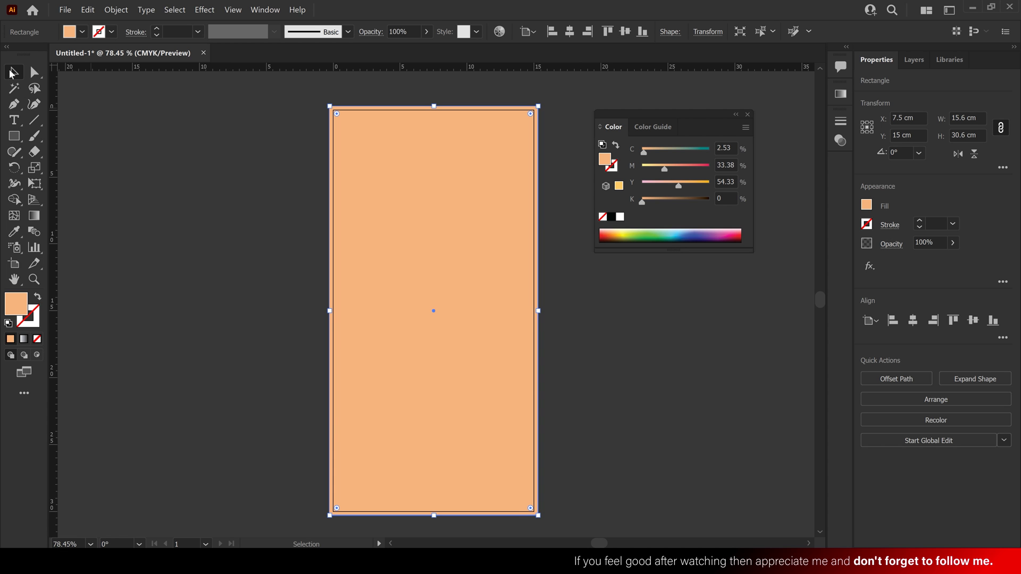
click(116, 11)
mouse_move(132, 35)
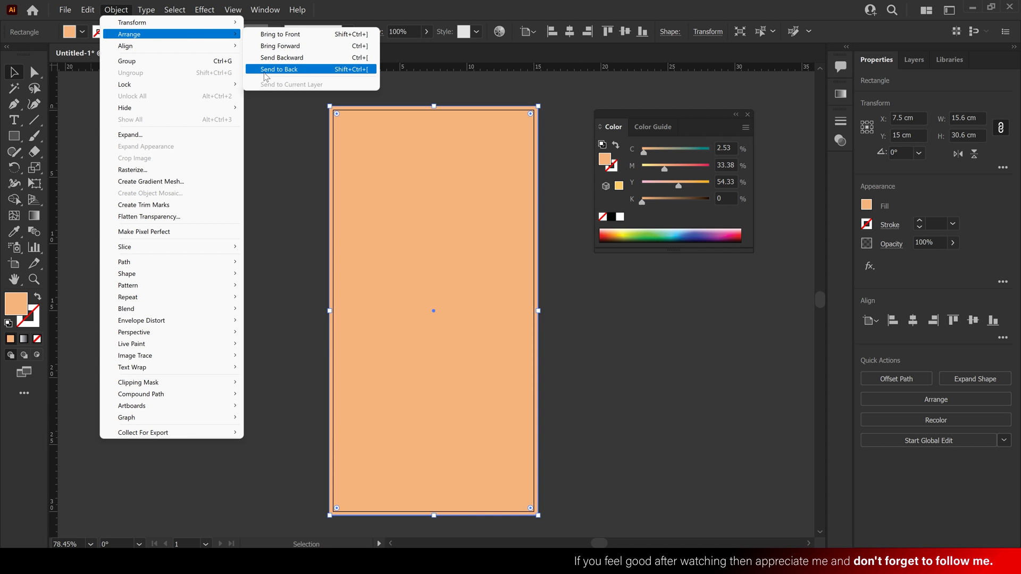
click(292, 69)
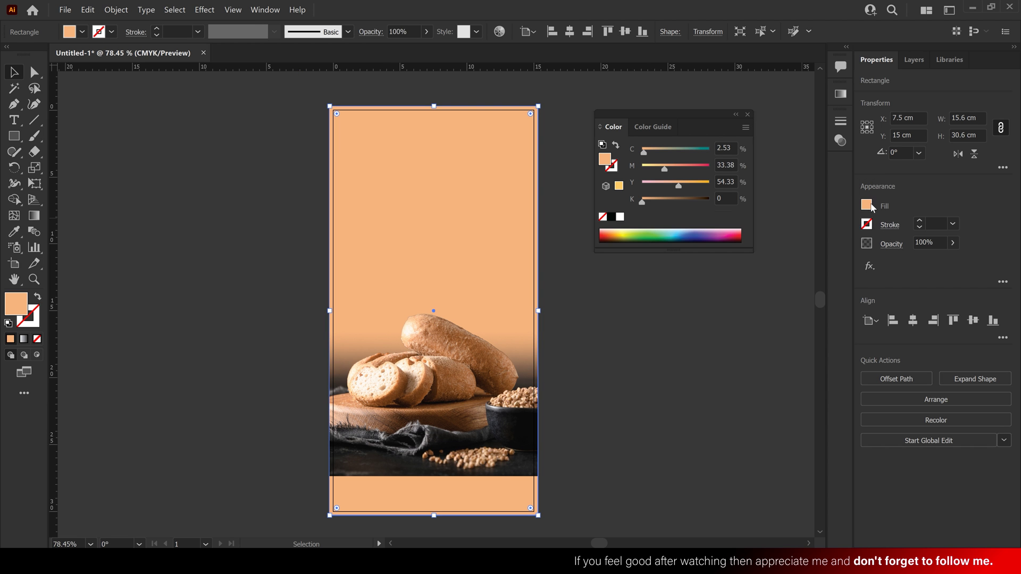
Fill the full-artboard background rectangle with the dark brown swatch C 50, M 70, Y 80, K 70, and slightly adjust its black value
click(867, 205)
click(738, 309)
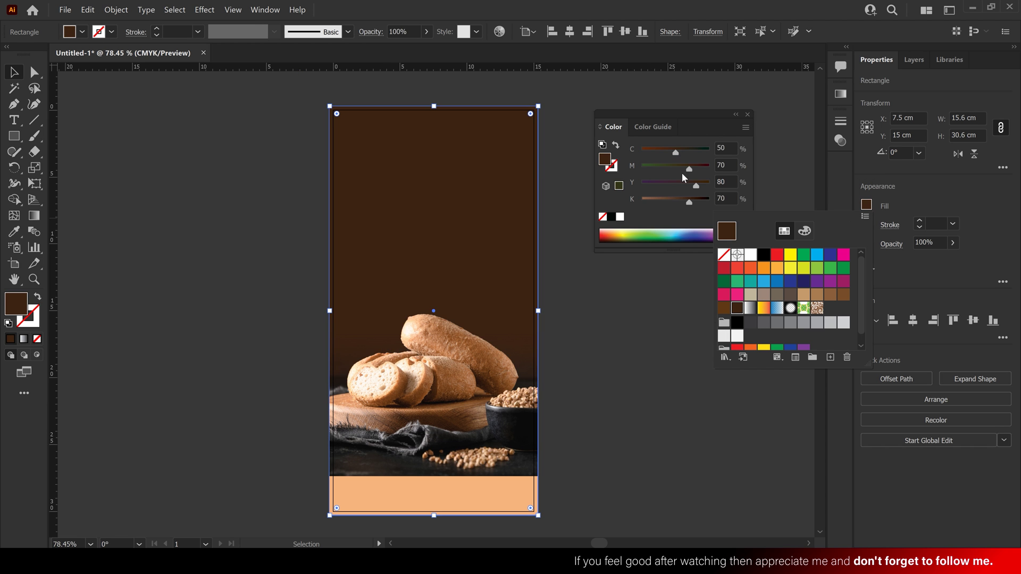
click(689, 200)
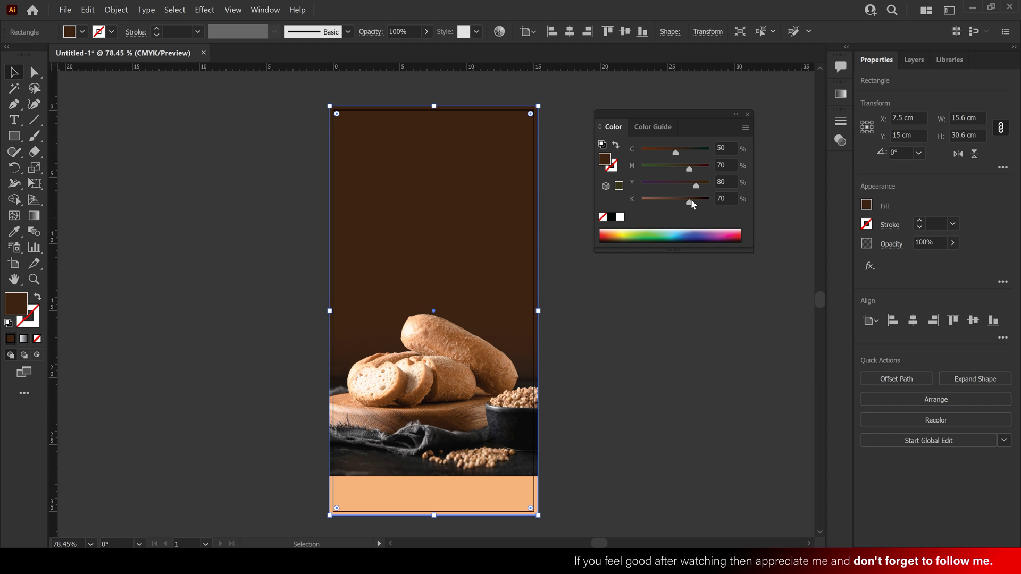
drag(691, 199, 692, 199)
click(748, 114)
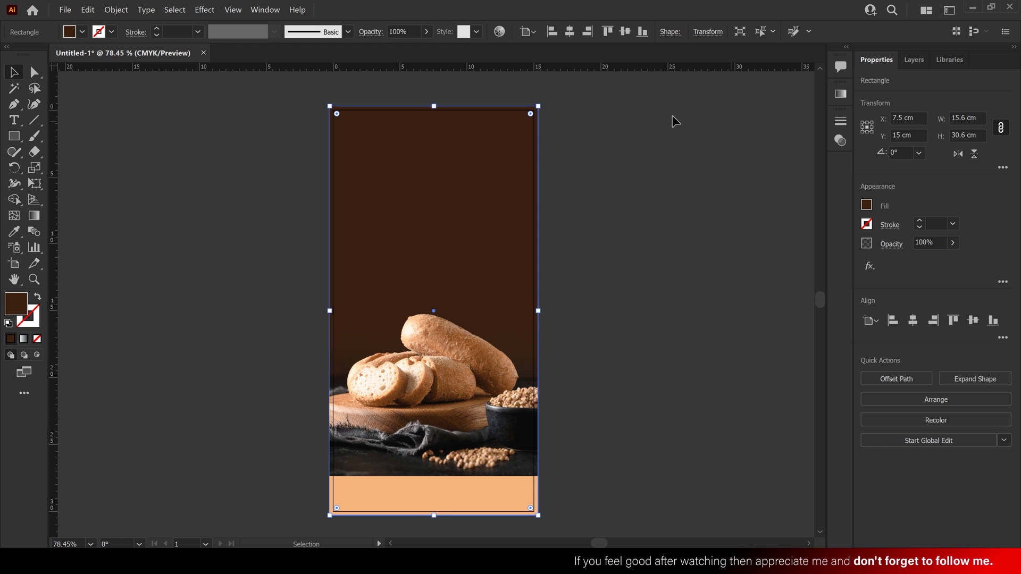
Lock the dark brown background rectangle and the masked bread photo
click(117, 10)
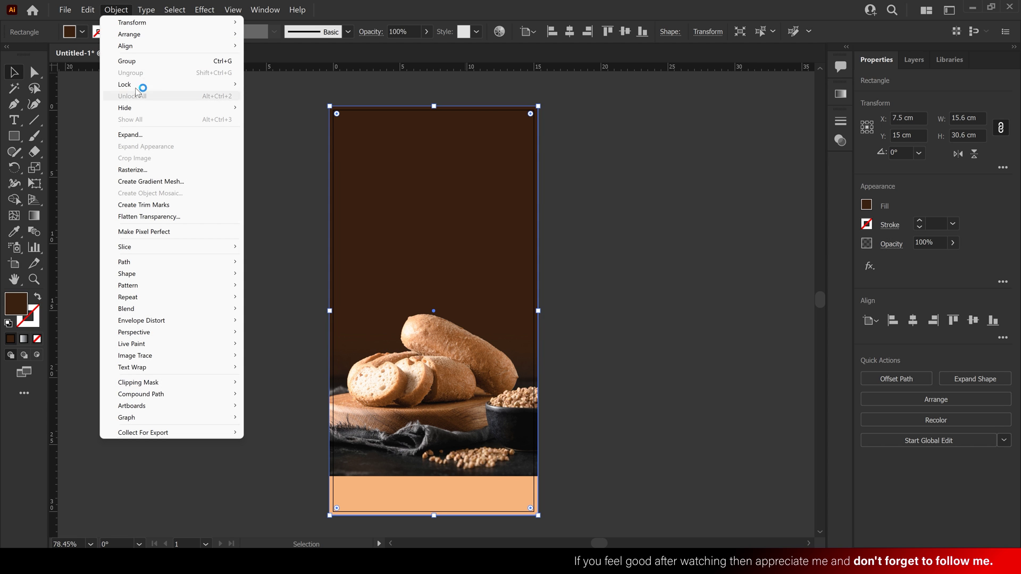
mouse_move(149, 86)
click(258, 85)
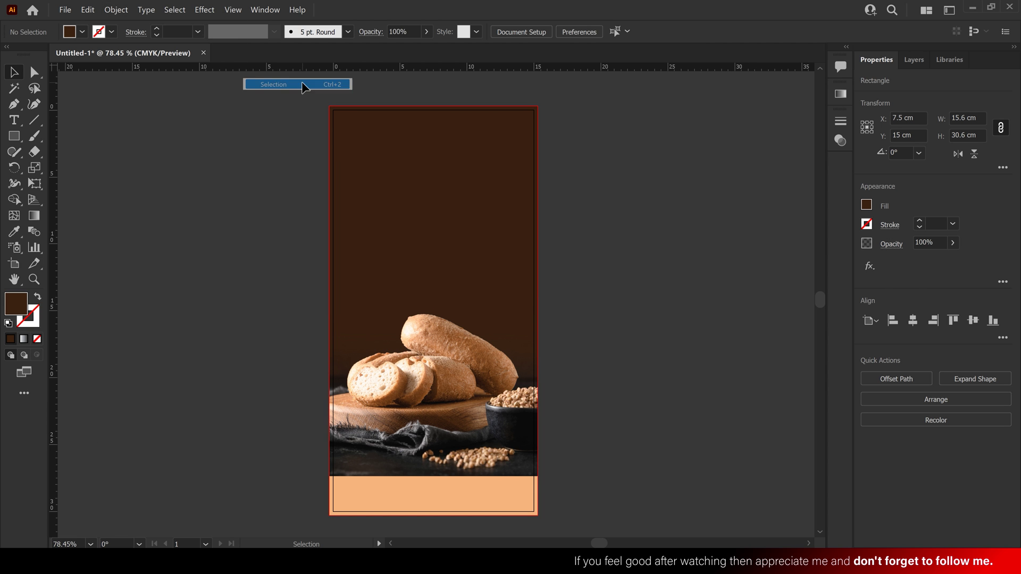
click(454, 343)
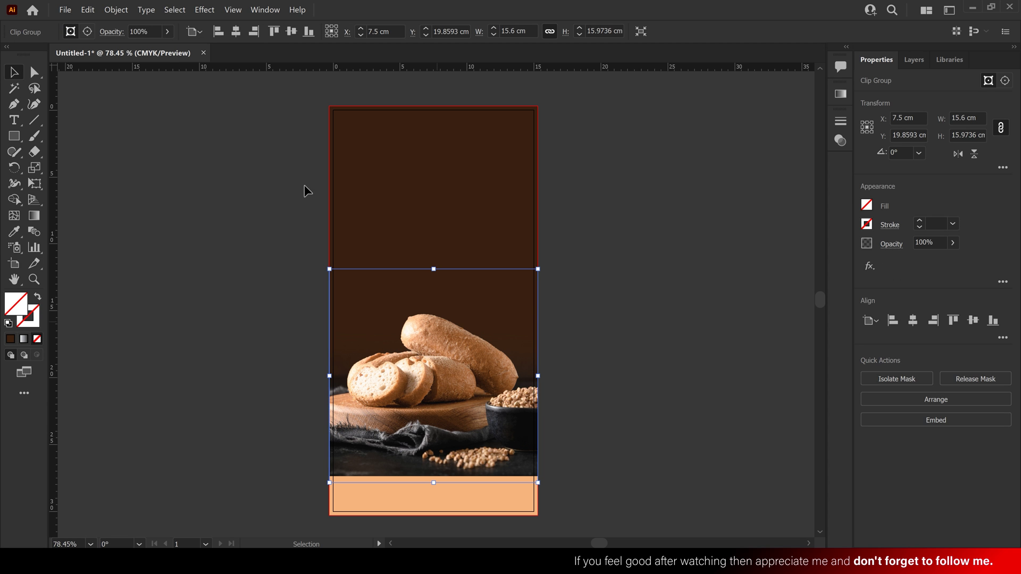
click(117, 9)
mouse_move(149, 89)
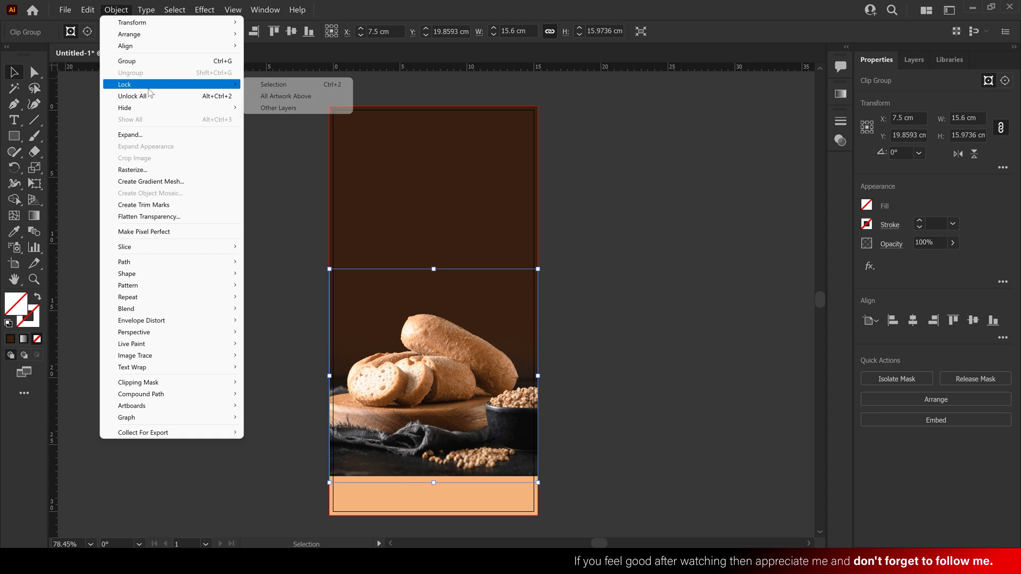
click(303, 87)
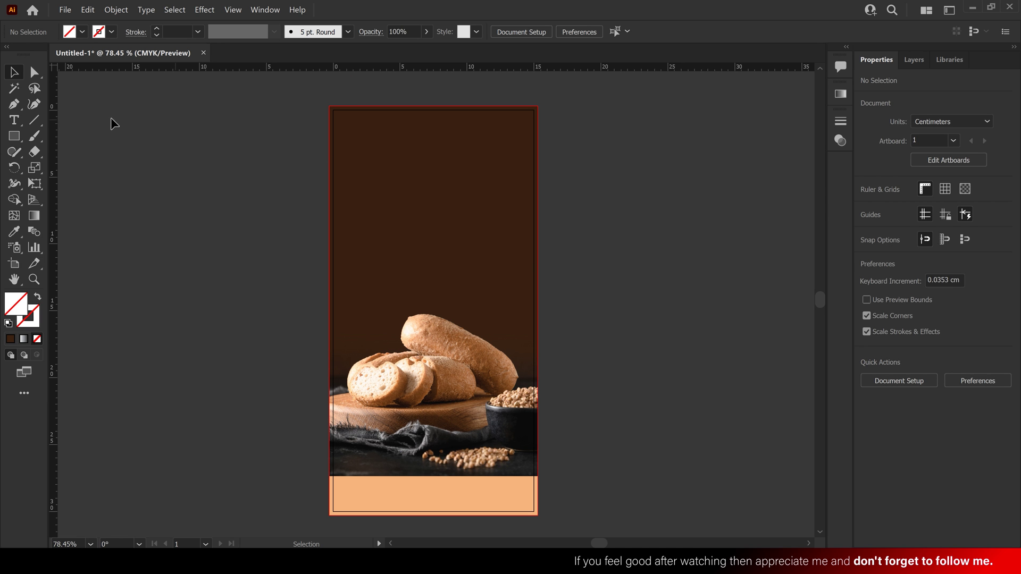
Add the text BREAD at 72 pt on the dark area above the loaves
click(18, 121)
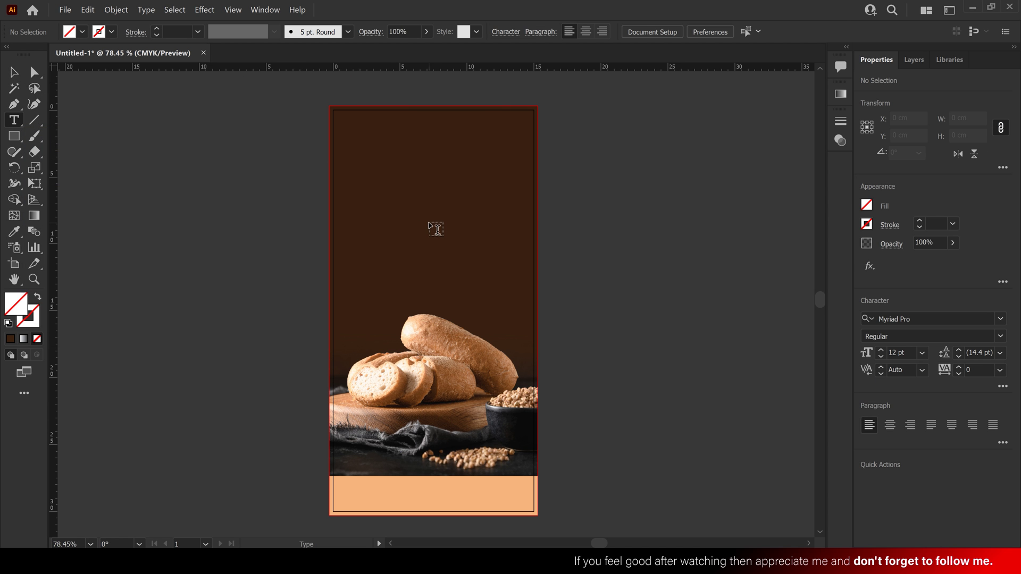
click(430, 224)
click(657, 32)
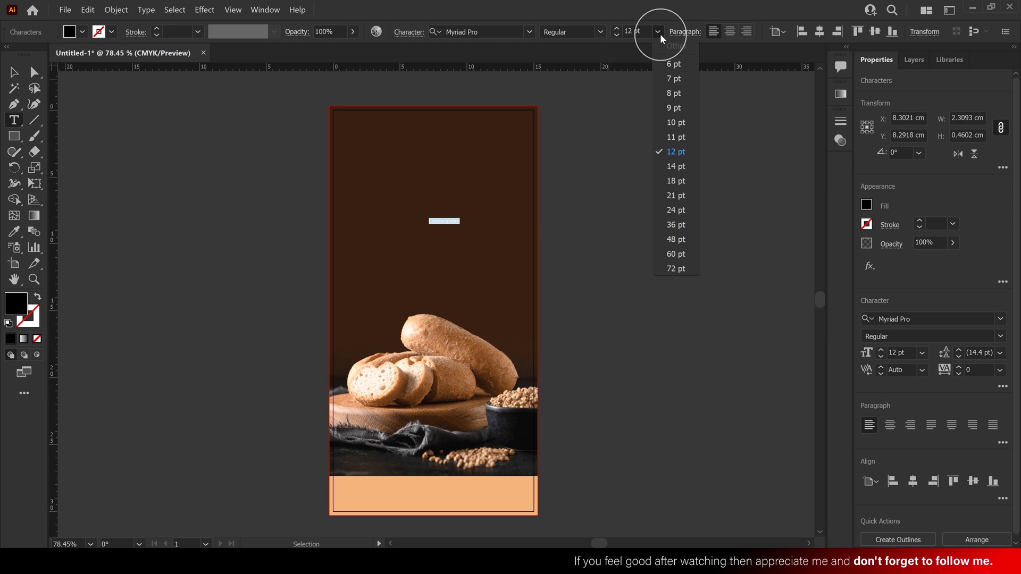
click(672, 266)
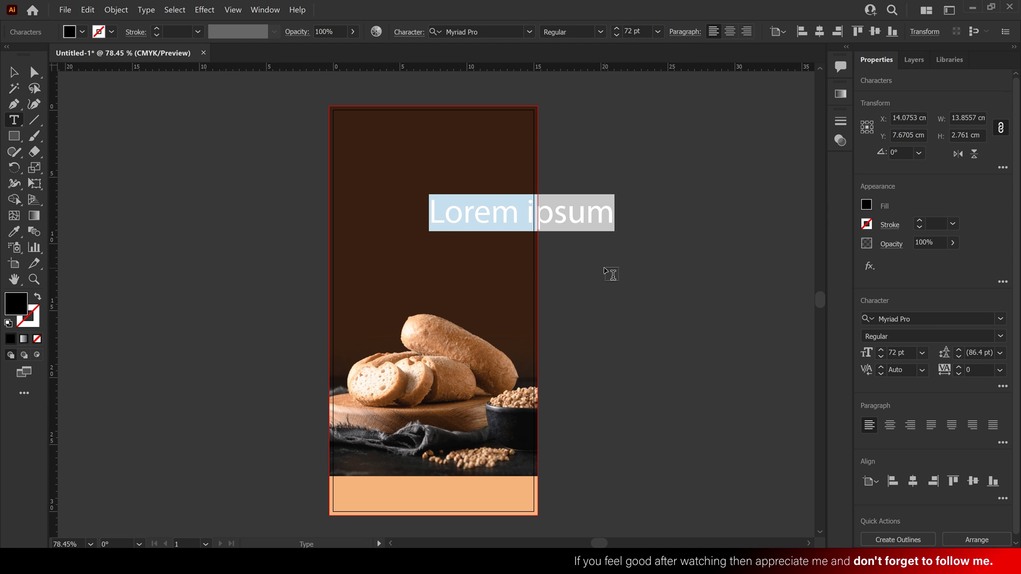
text(BREAD)
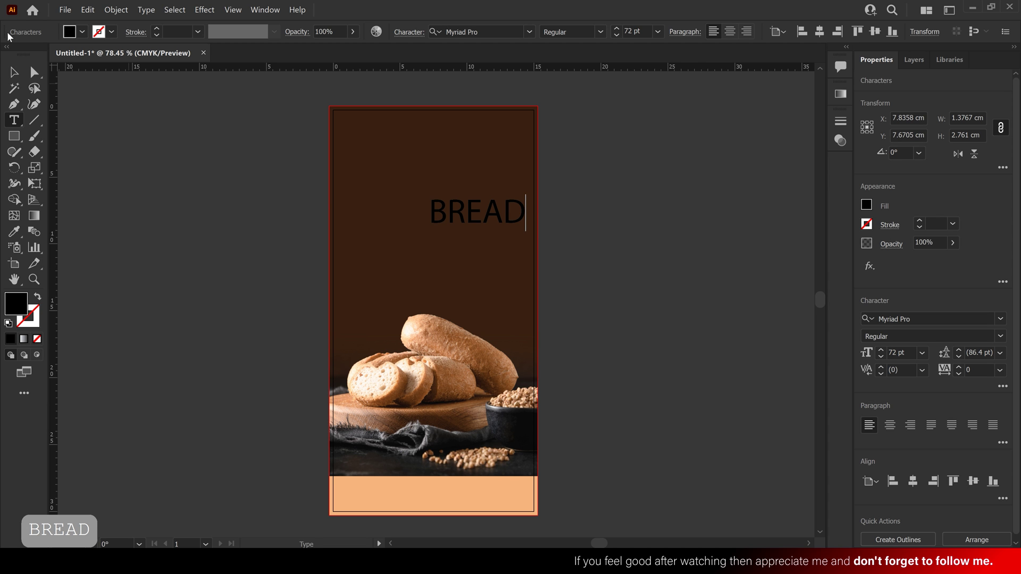
Center the BREAD text's paragraph, enlarge it to about 90 pt, and align it horizontally to the artboard's center
click(15, 71)
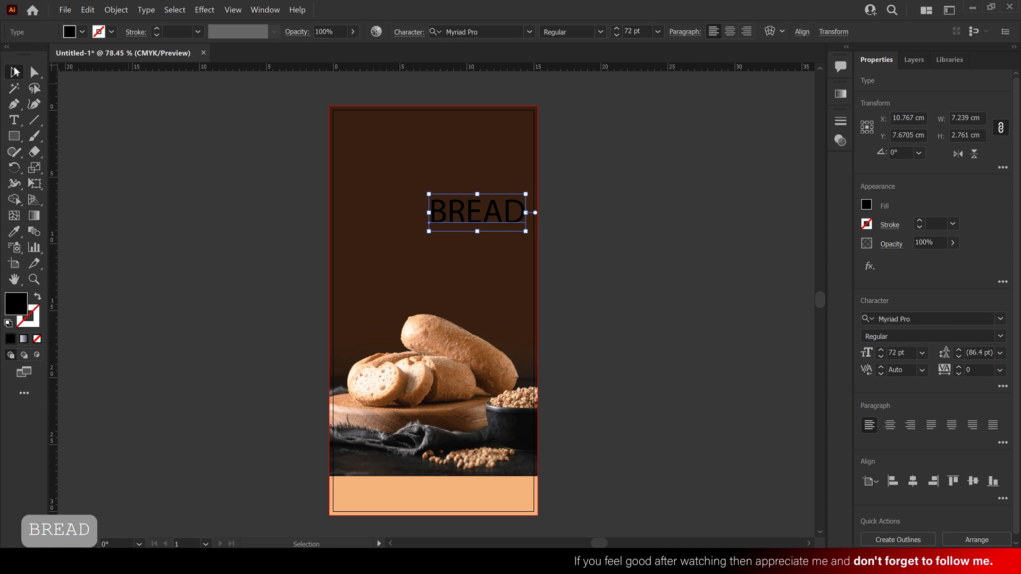
click(730, 32)
drag(481, 218, 503, 216)
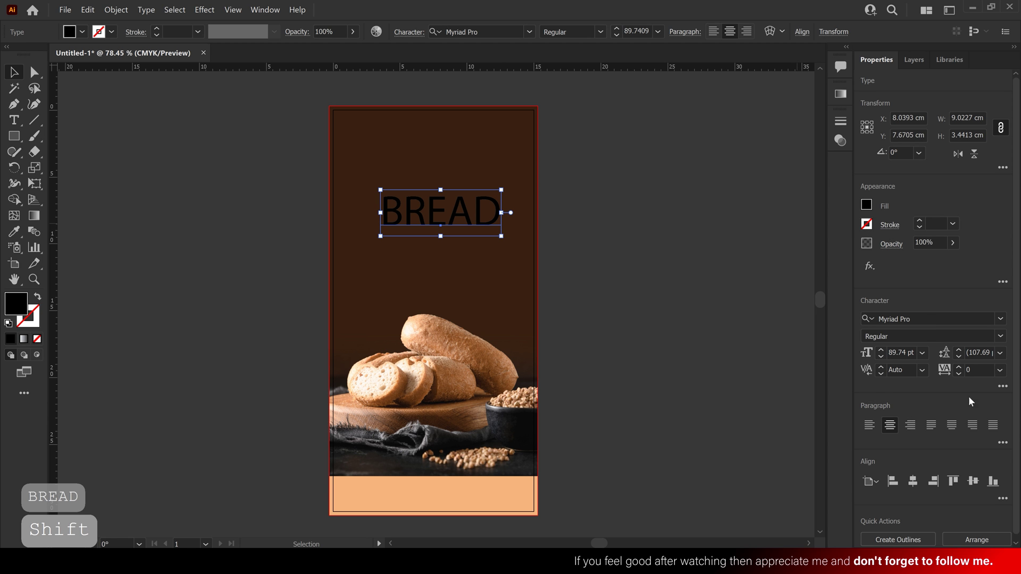
scroll(1009, 410, down, 1)
click(912, 476)
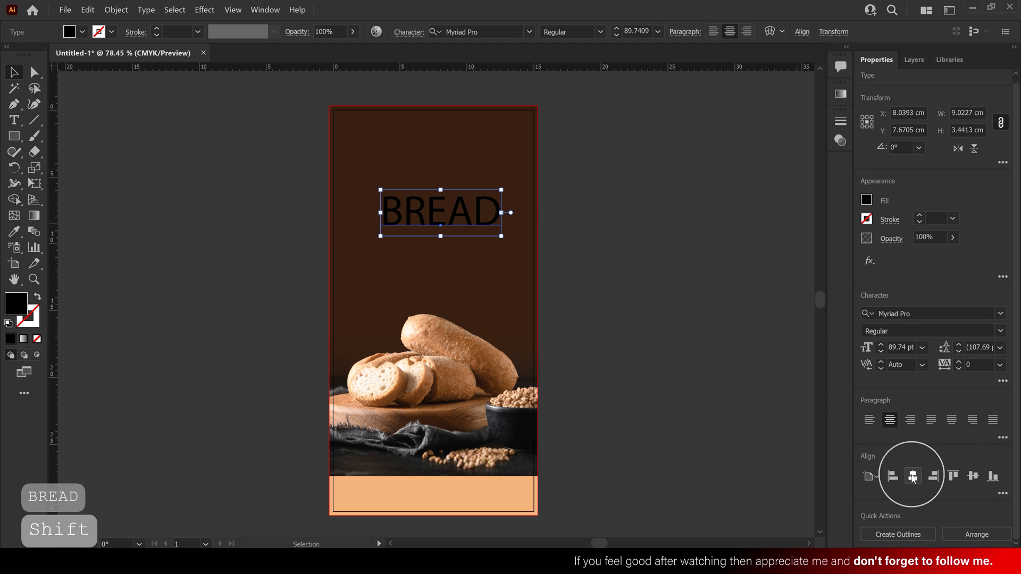
Fill the BREAD text with white
click(865, 201)
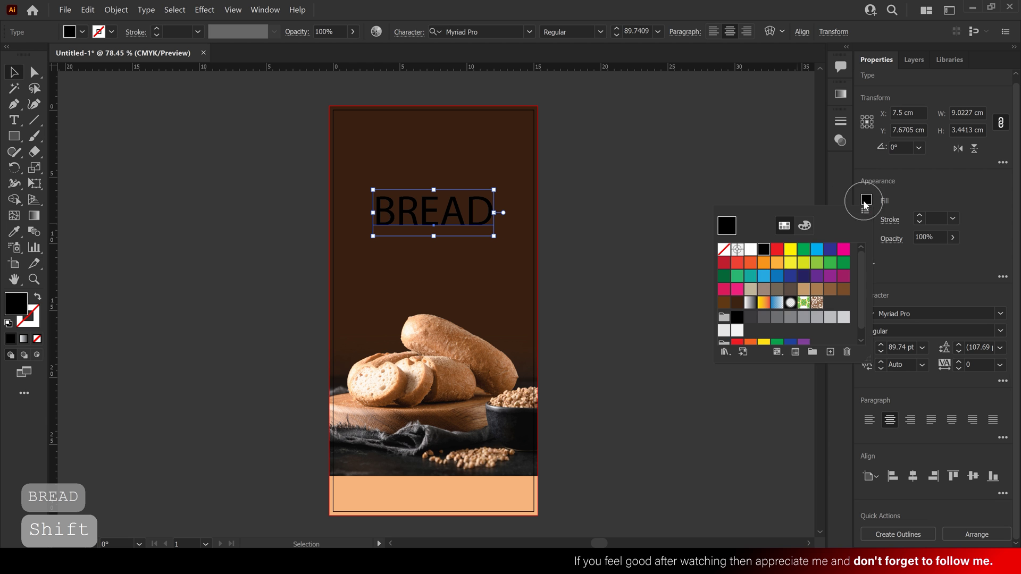
click(750, 249)
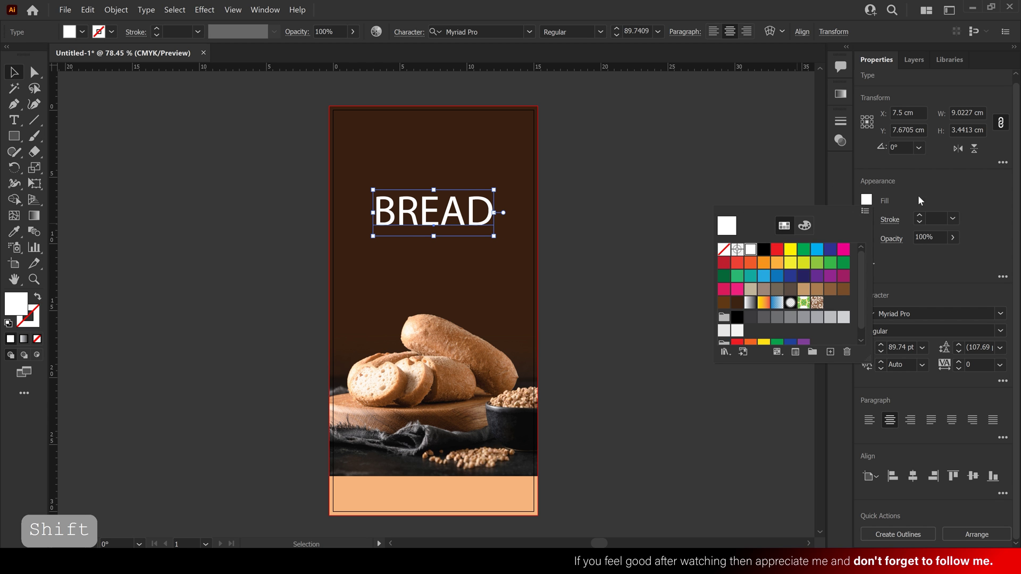
click(920, 190)
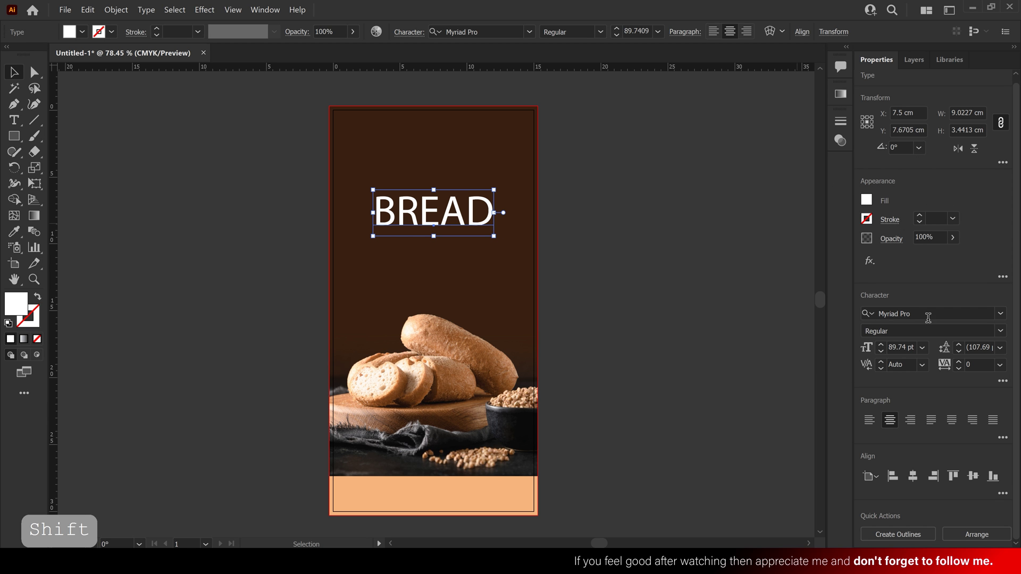
Change the BREAD text's font to Acumin Variable Concept, Condensed Semibold, and enlarge it to about 125 pt
click(1000, 313)
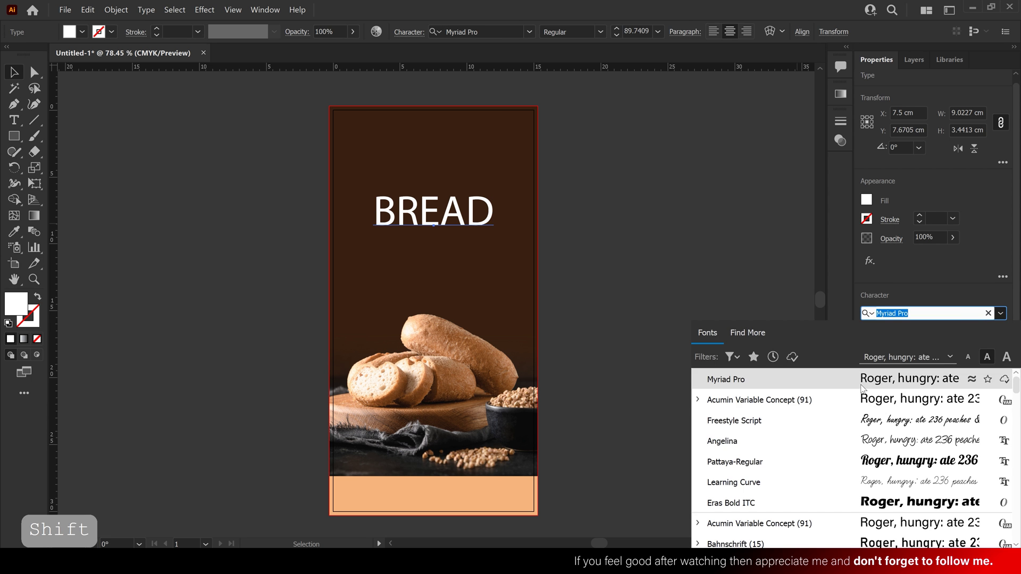
click(849, 399)
click(982, 331)
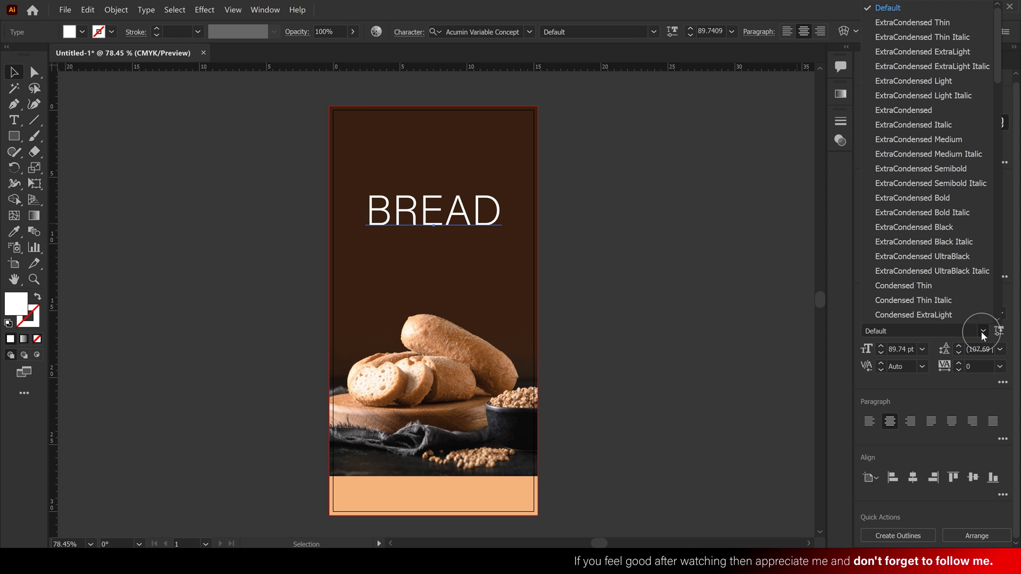
scroll(963, 243, down, 10)
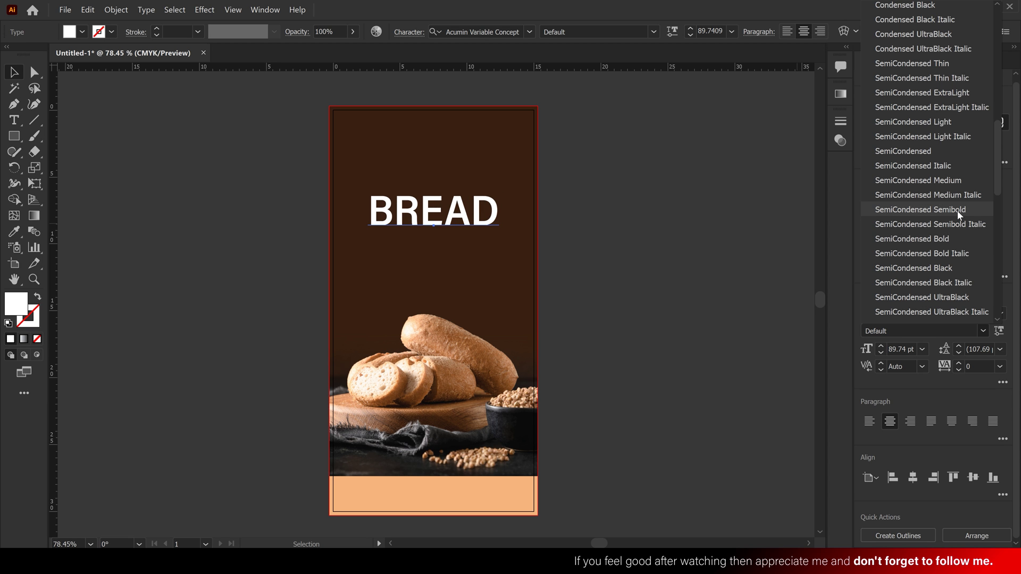
scroll(957, 209, up, 10)
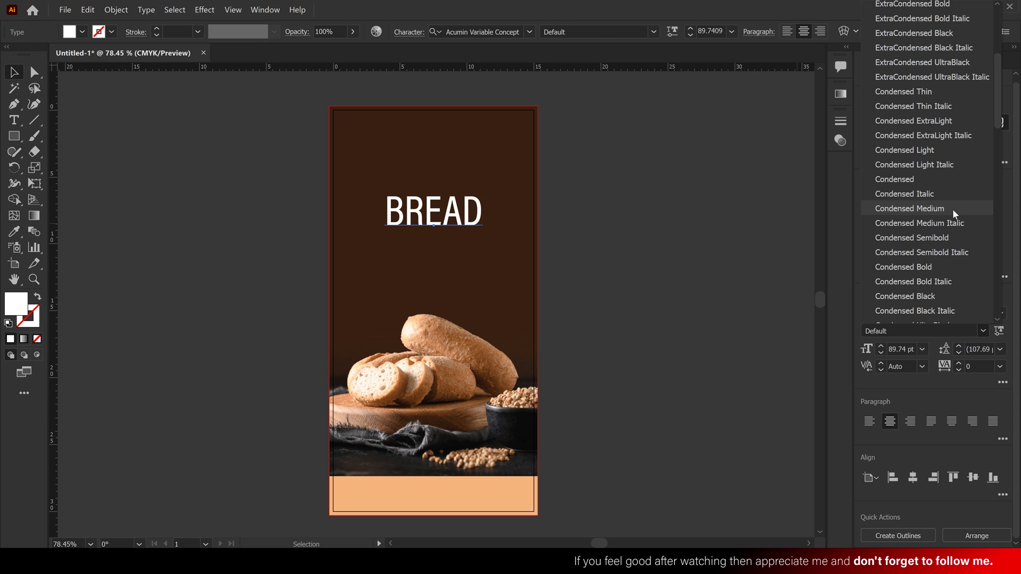
click(948, 234)
mouse_move(435, 237)
mouse_down()
mouse_move(440, 269)
mouse_move(437, 255)
mouse_up()
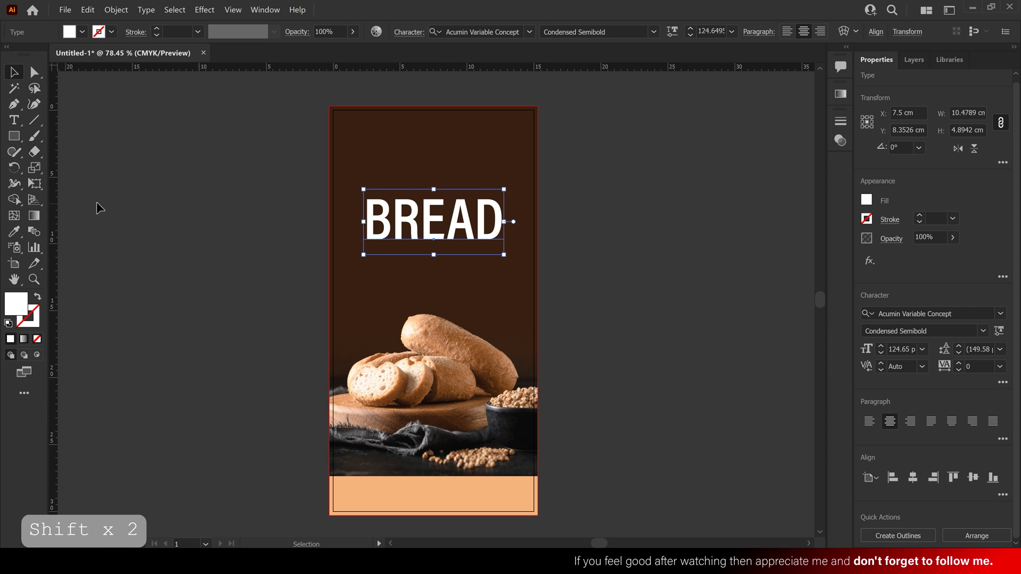
Recolor the BREAD text with the light orange sampled from the rectangle along the artboard's bottom
click(16, 232)
click(461, 491)
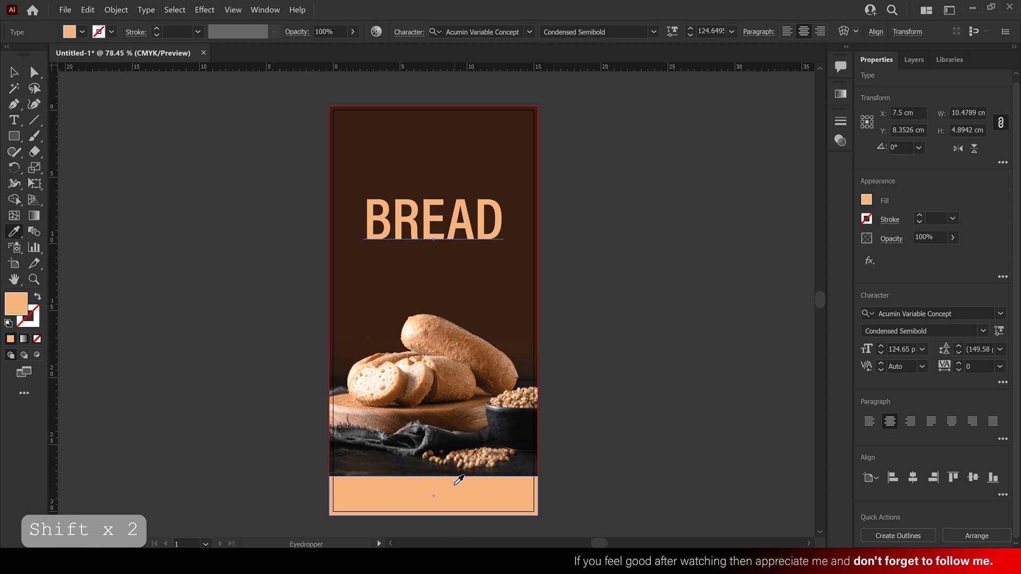
click(21, 77)
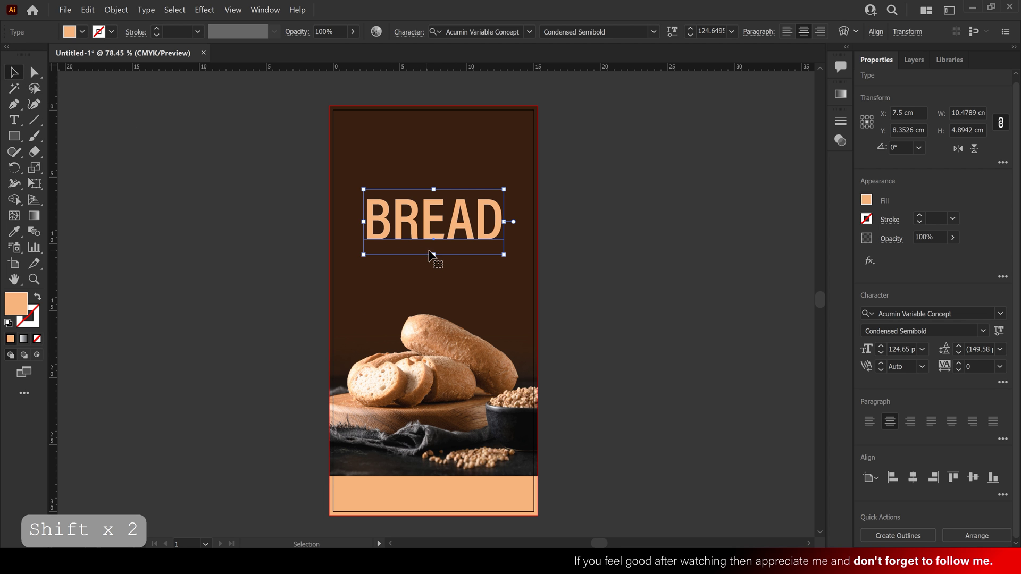
Place the BREAD text, enlarged to about 142 pt, over the top of the loaf and send it backward behind the bread photo
drag(429, 250, 493, 315)
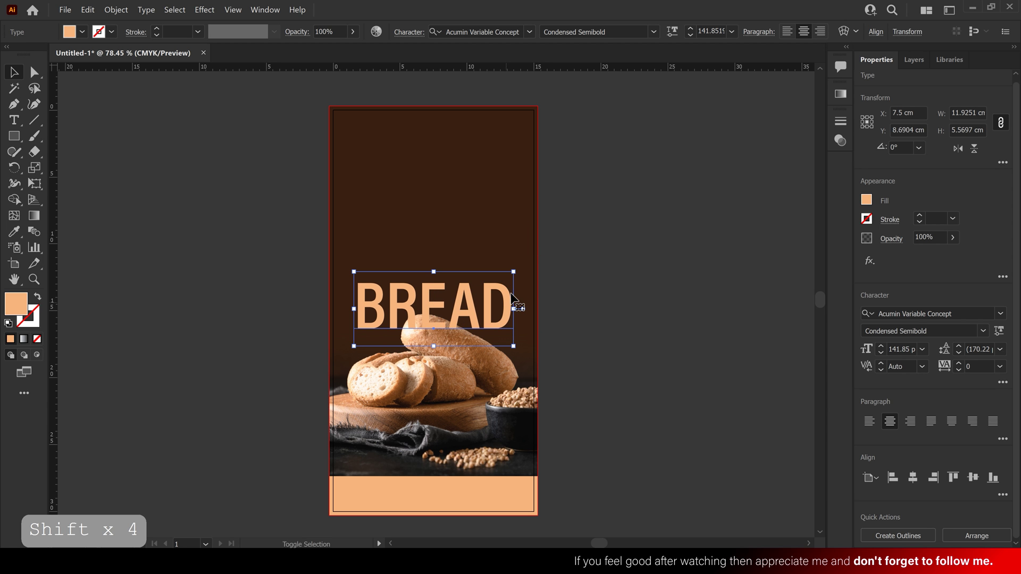
right_click(464, 307)
mouse_move(576, 250)
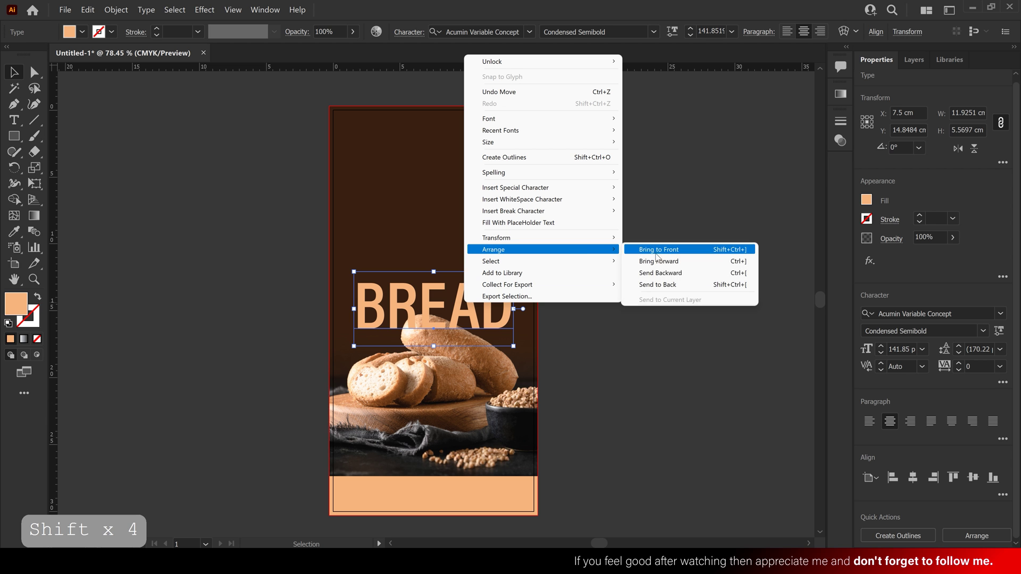
click(679, 274)
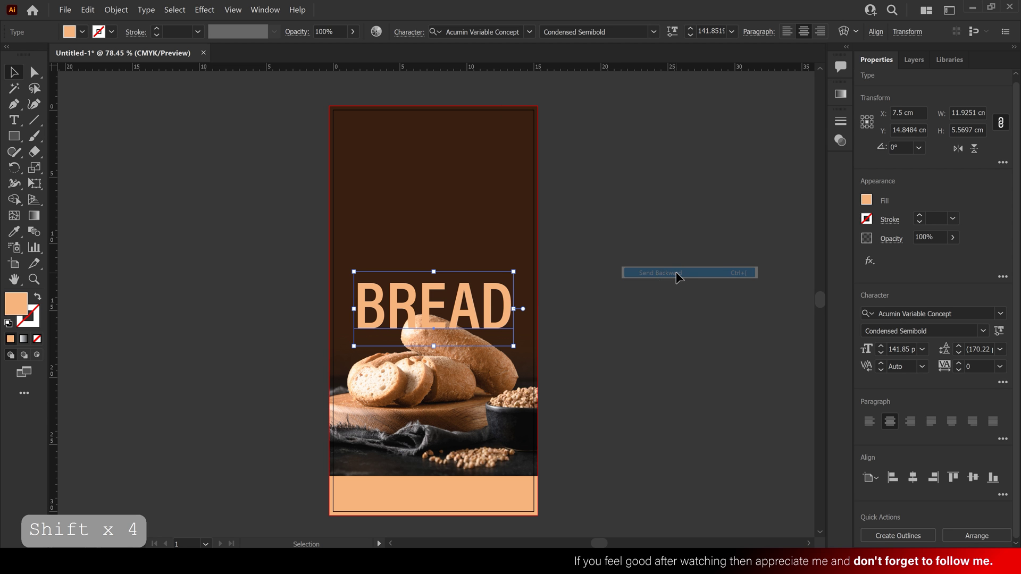
right_click(455, 300)
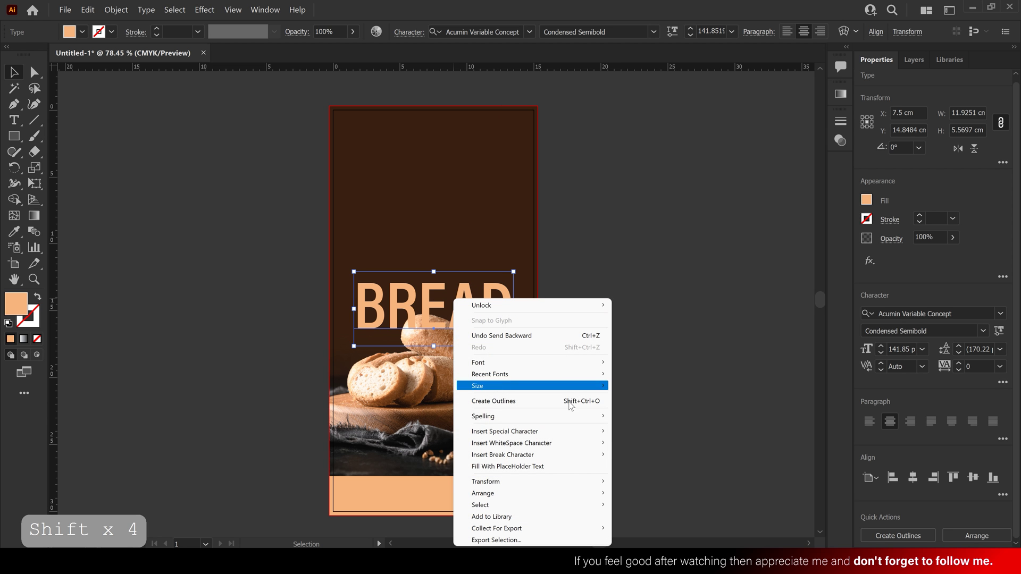
mouse_move(593, 495)
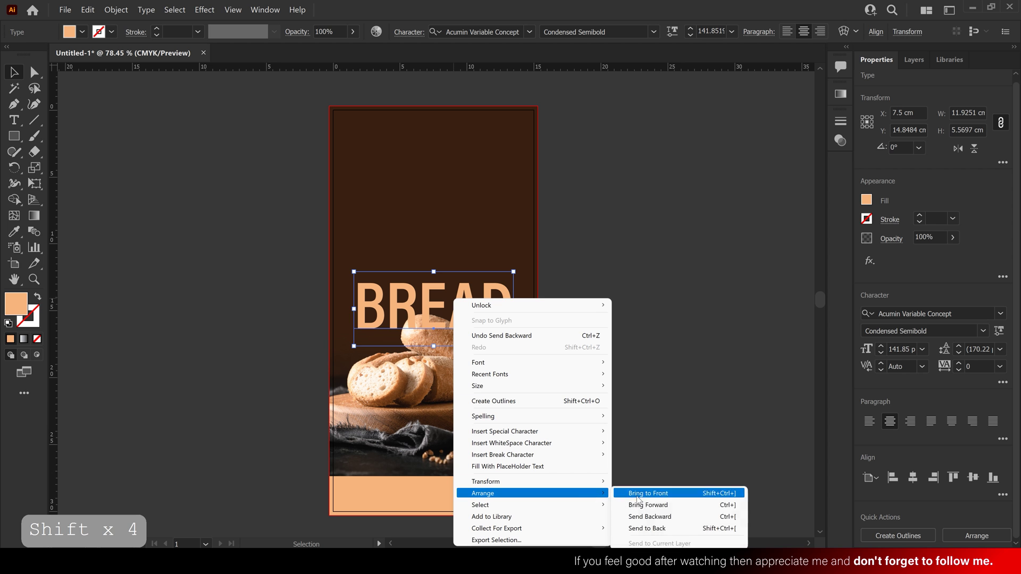
click(663, 517)
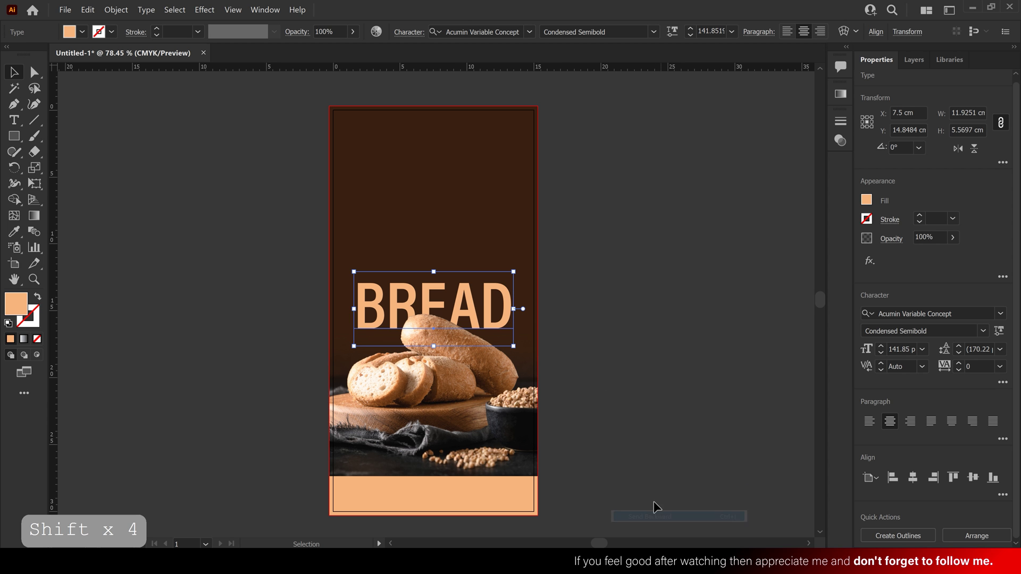
click(584, 340)
key(space)
drag(582, 332, 581, 325)
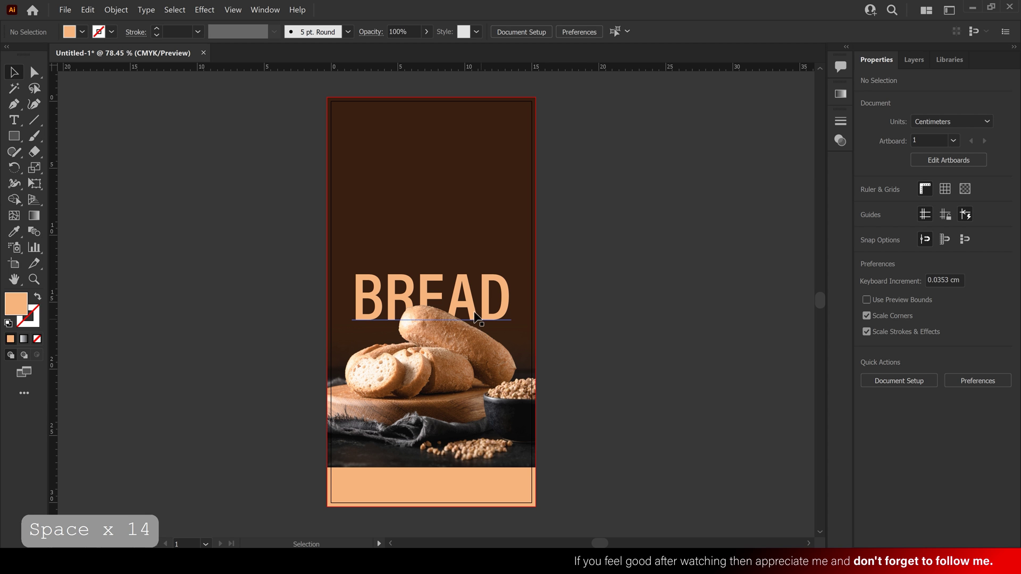
Duplicate the BREAD text above the title at about 57 pt
drag(467, 318, 464, 234)
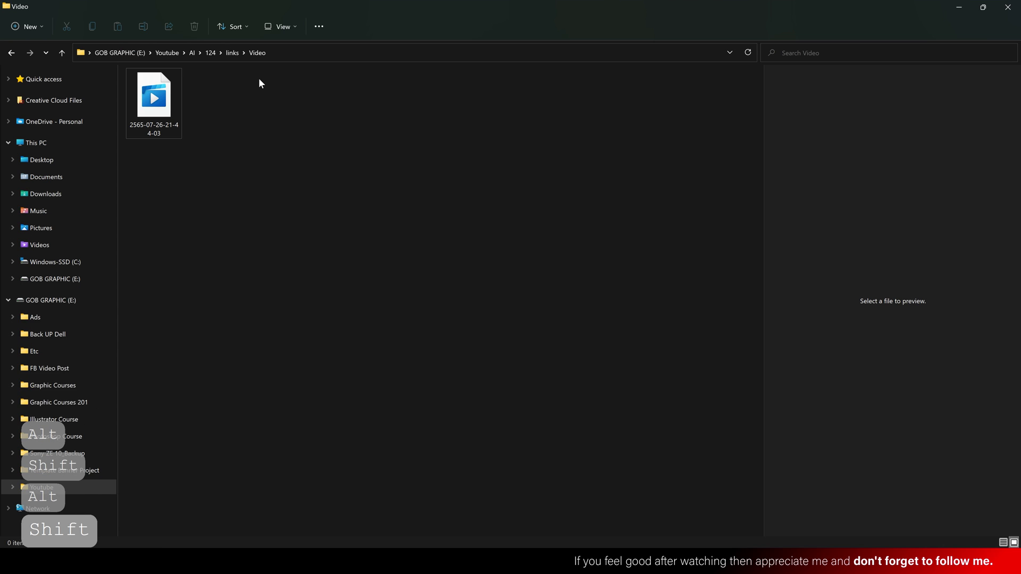
Switch to File Explorer and copy "gluten-free" from the bread photo's file name in the links folder
click(232, 53)
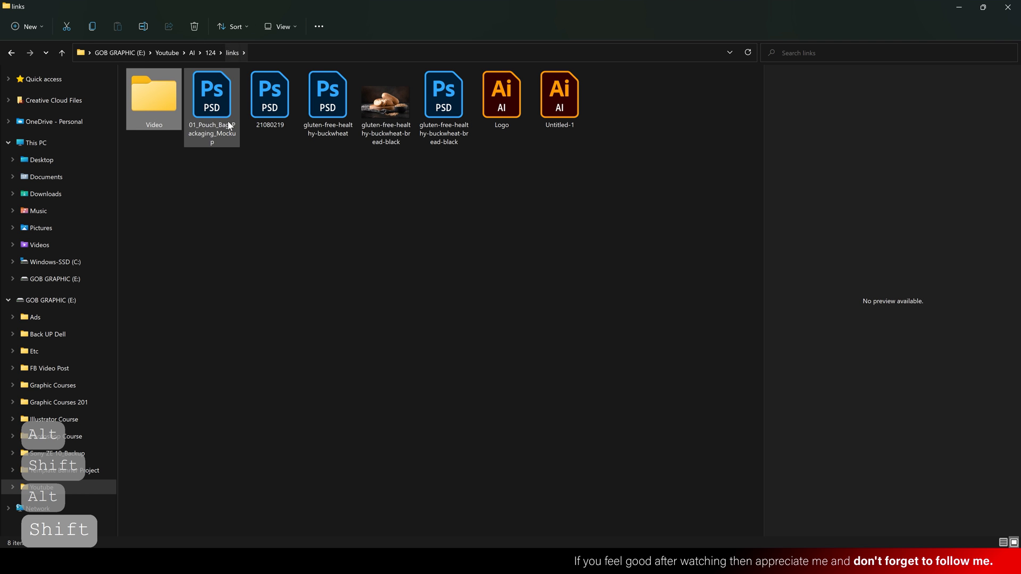
click(379, 139)
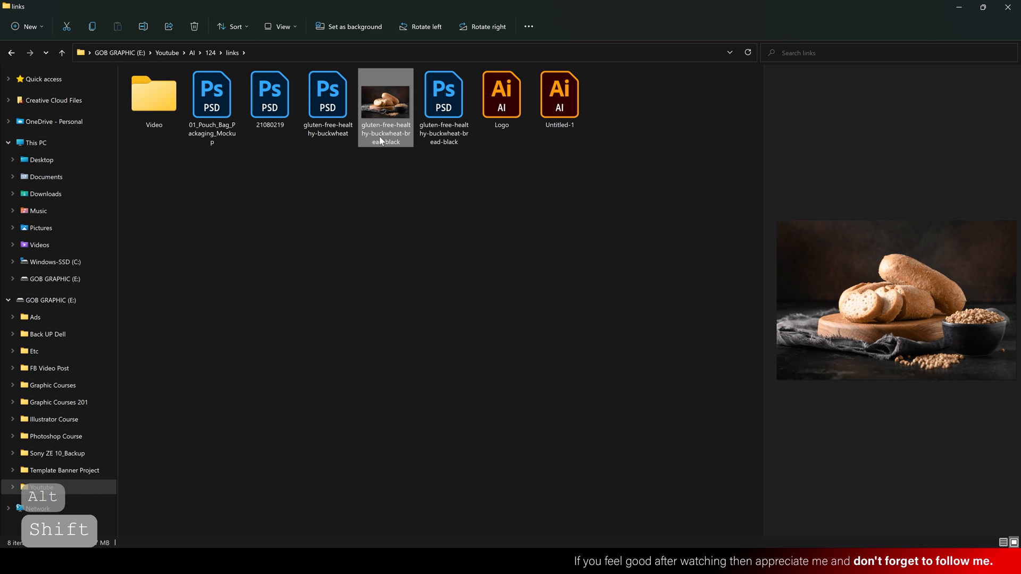
right_click(379, 136)
key(Escape)
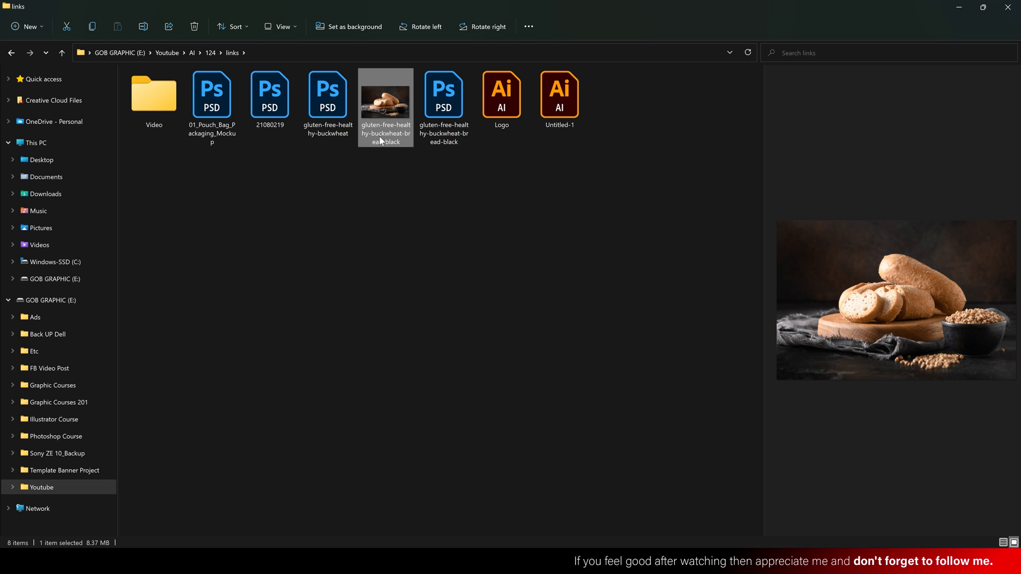
click(376, 132)
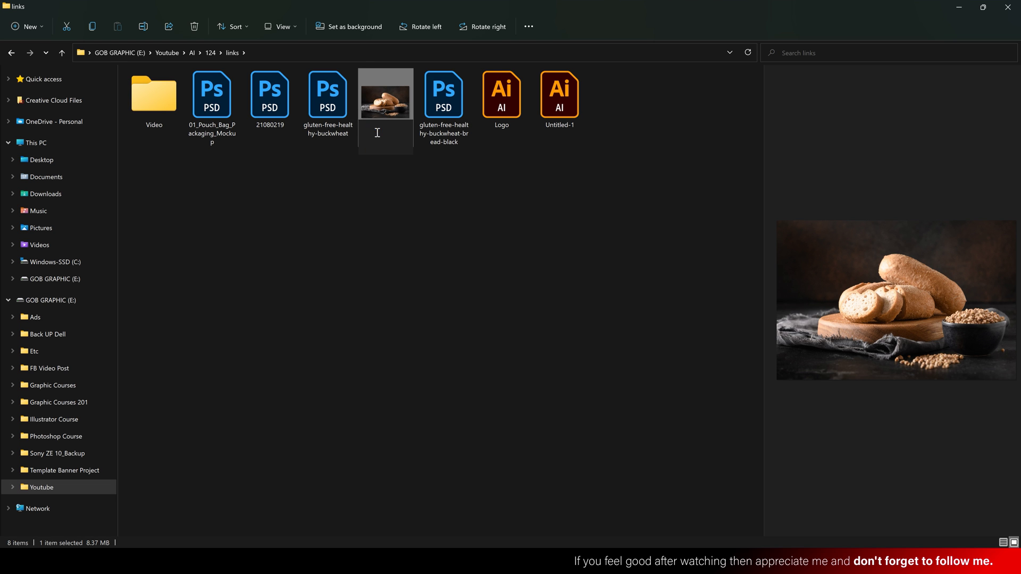
click(377, 133)
drag(369, 125, 402, 125)
key(ctrl+c)
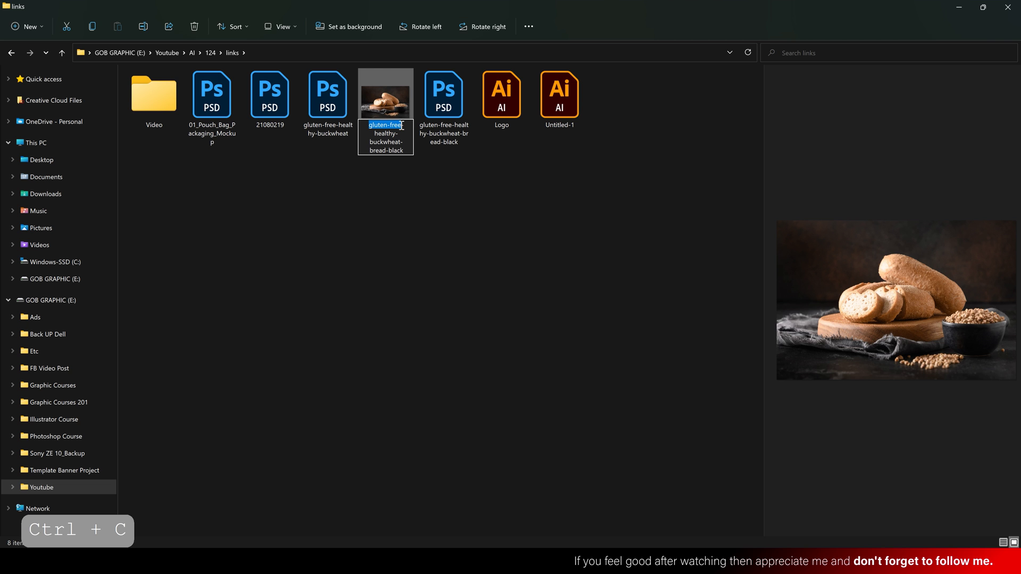
click(413, 187)
click(960, 8)
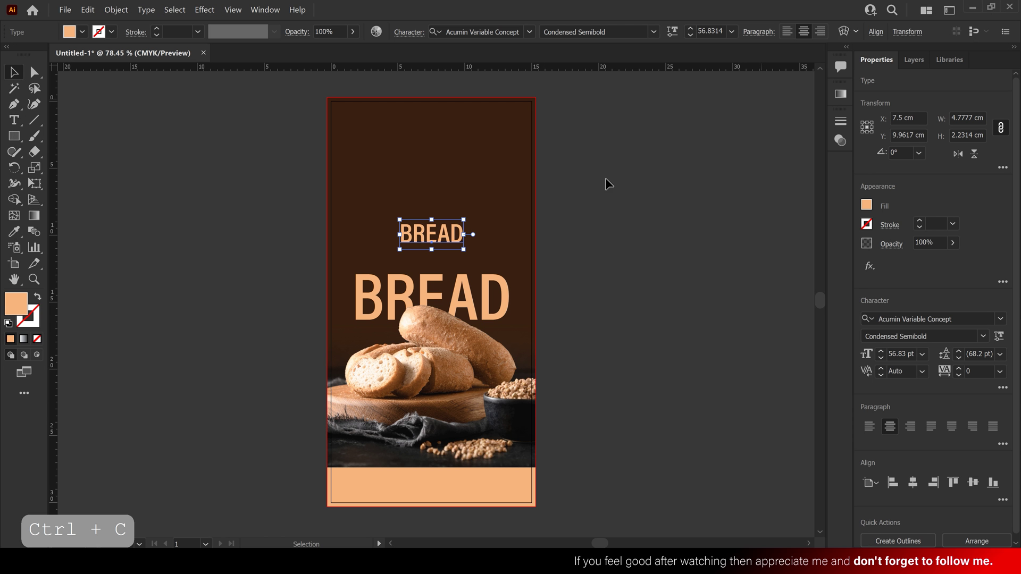
Replace the wording of the smaller BREAD copy with "Gluten Free"
double_click(431, 237)
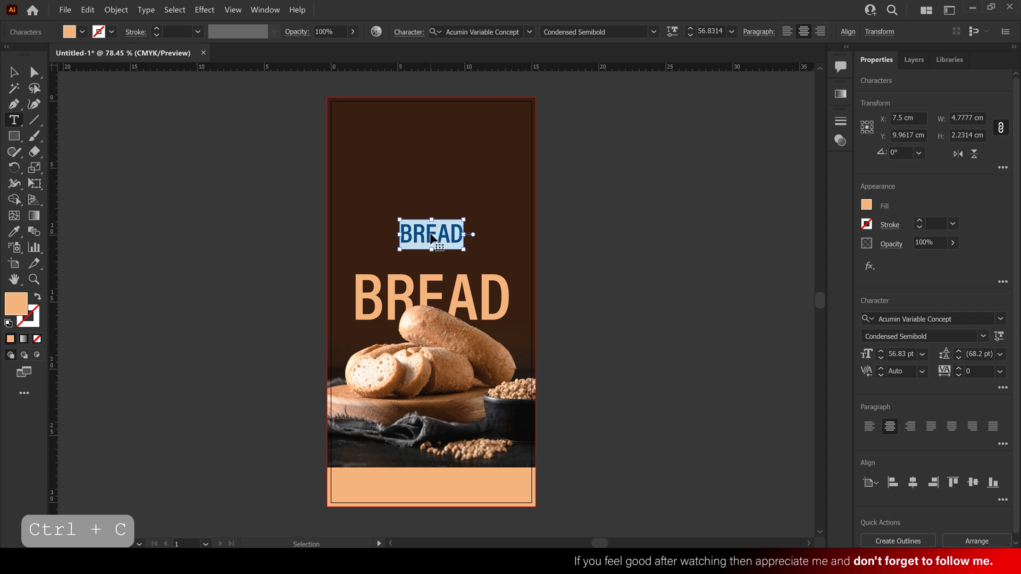
key(ctrl+v)
drag(444, 233, 453, 237)
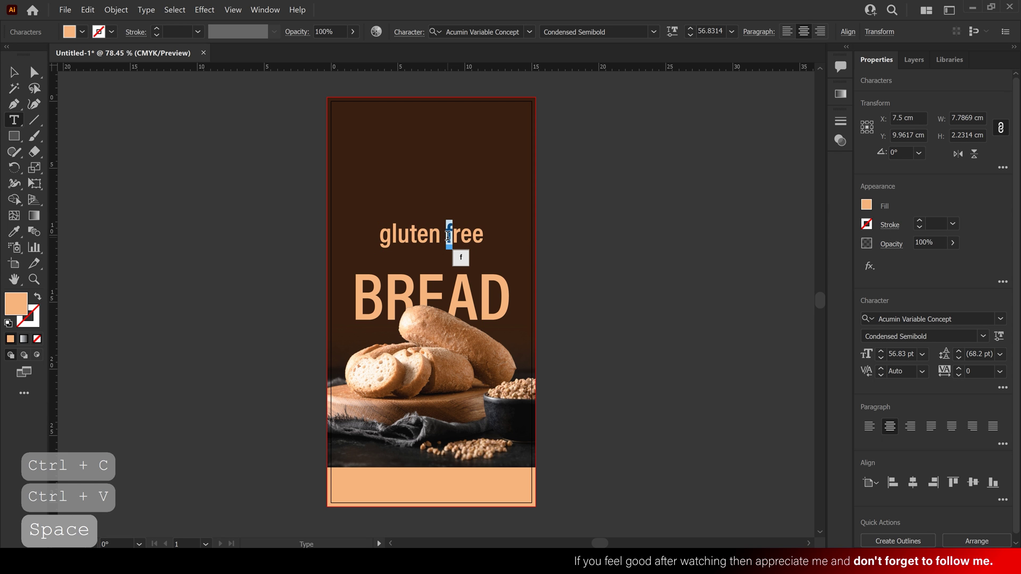
text(F)
drag(391, 237, 381, 235)
text(G)
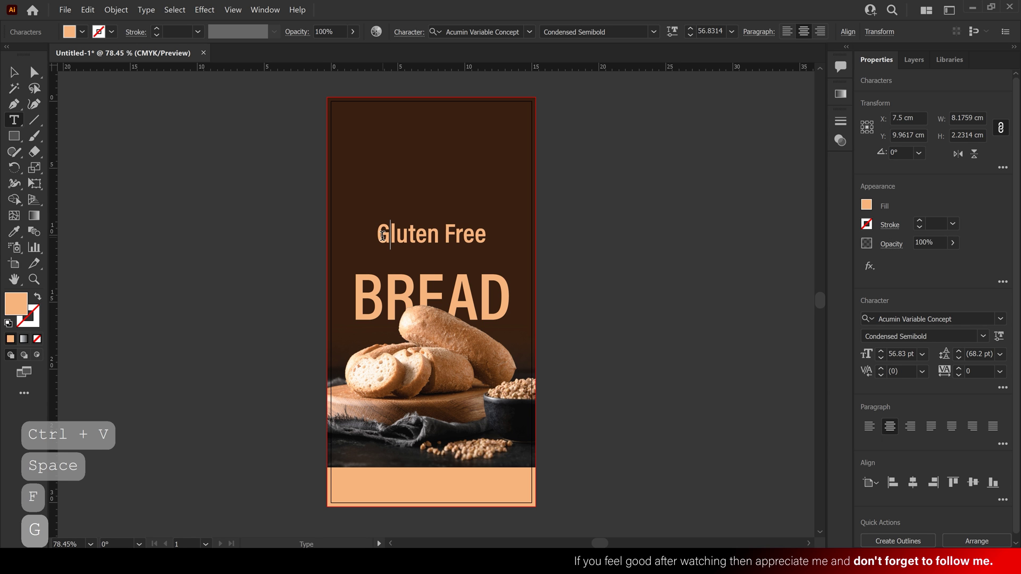
click(13, 72)
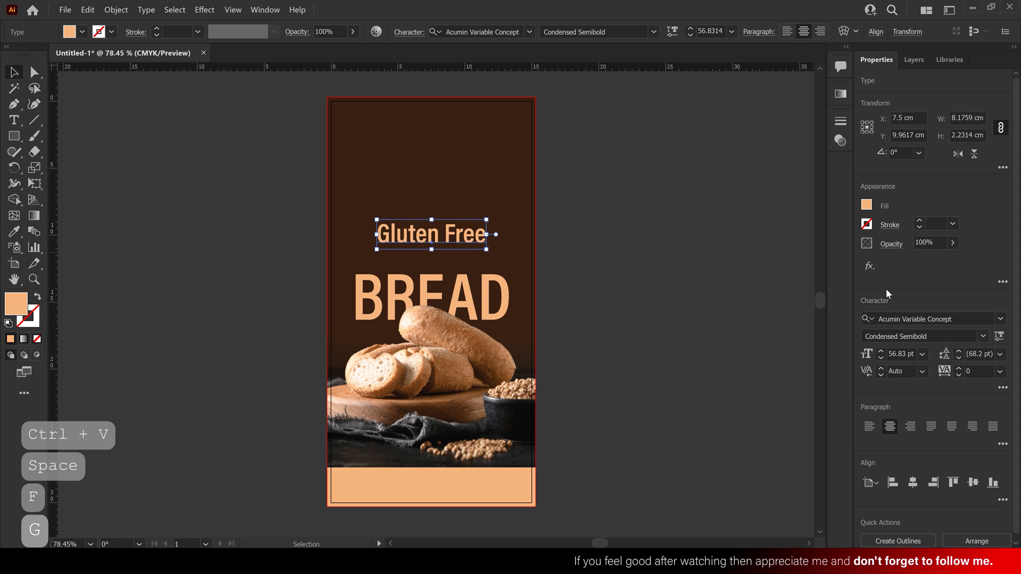
Set the Gluten Free text to All Caps, shrink it to about 35 pt and place it just above the BREAD title
click(1004, 388)
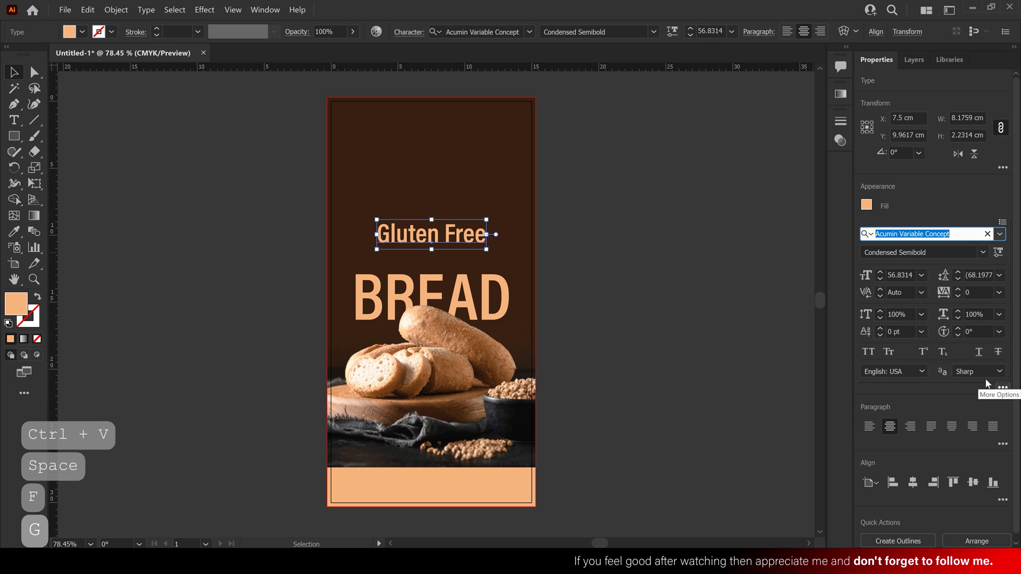
click(868, 352)
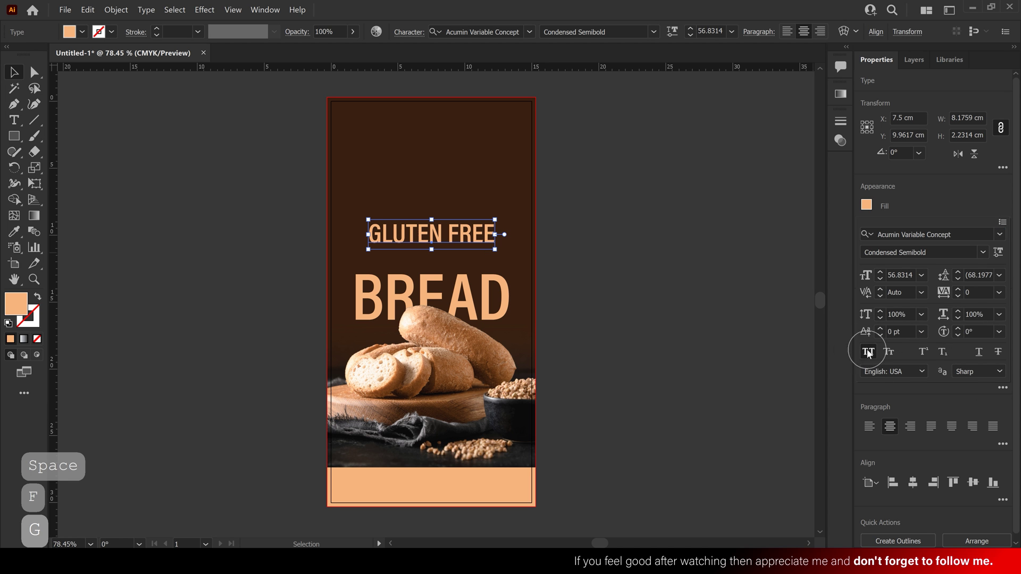
click(503, 235)
mouse_move(495, 234)
mouse_down()
mouse_move(462, 244)
mouse_move(464, 266)
mouse_move(488, 257)
mouse_up()
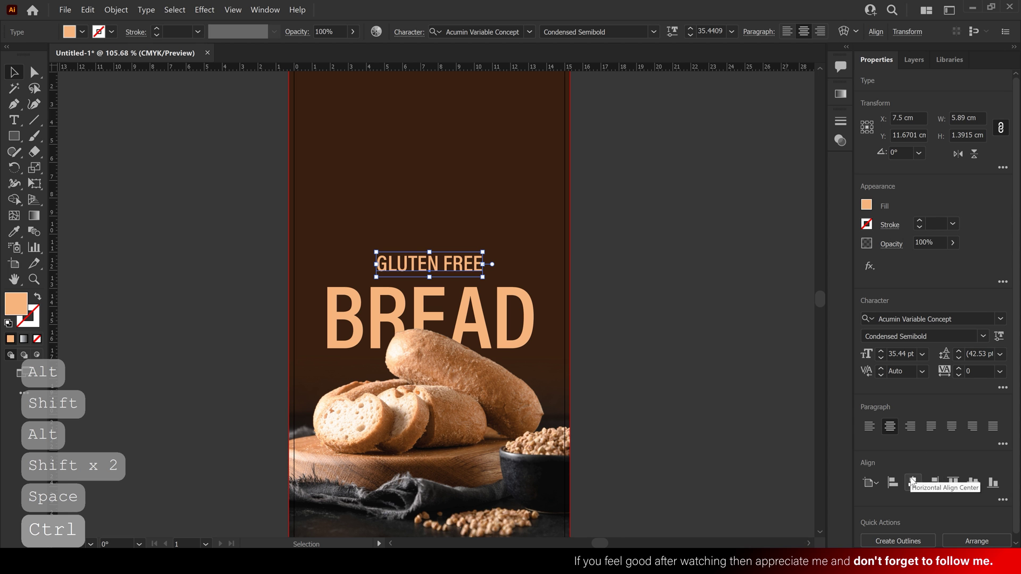
Apply an Arch warp with a negative bend to GLUTEN FREE so it sags in the middle, and raise the text slightly
click(205, 11)
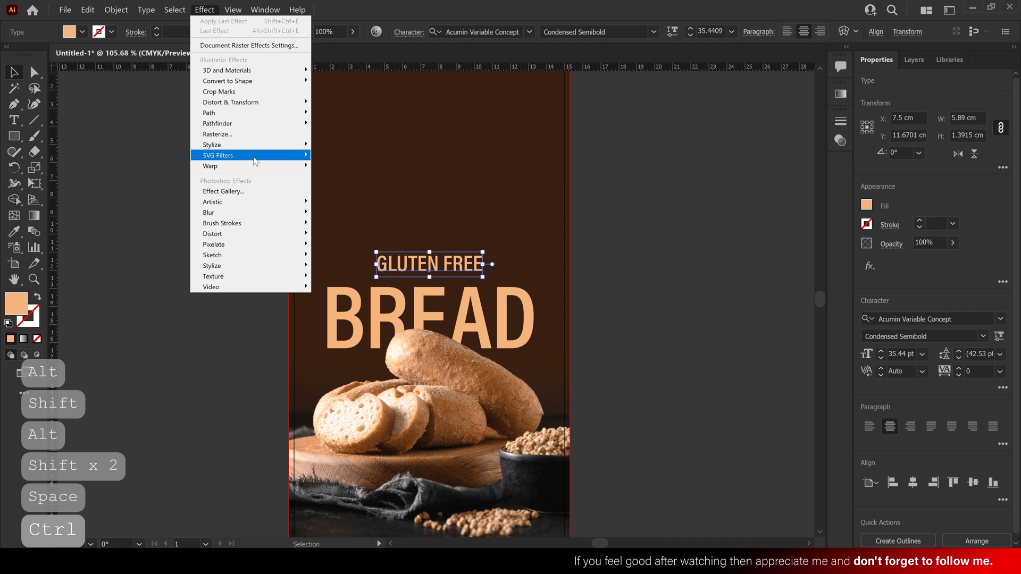
mouse_move(258, 165)
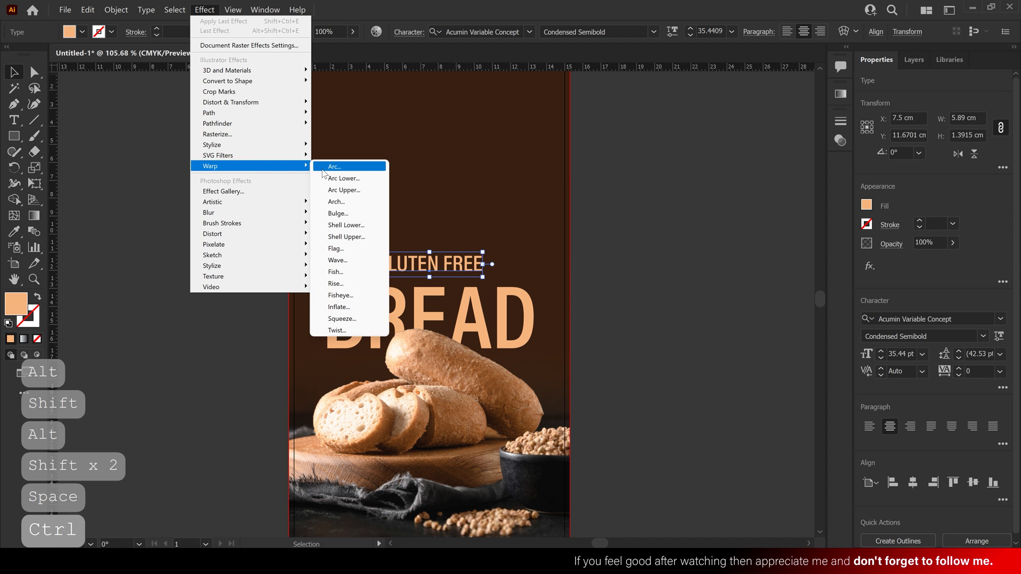
click(333, 202)
drag(677, 123, 626, 129)
drag(674, 197, 663, 198)
click(685, 291)
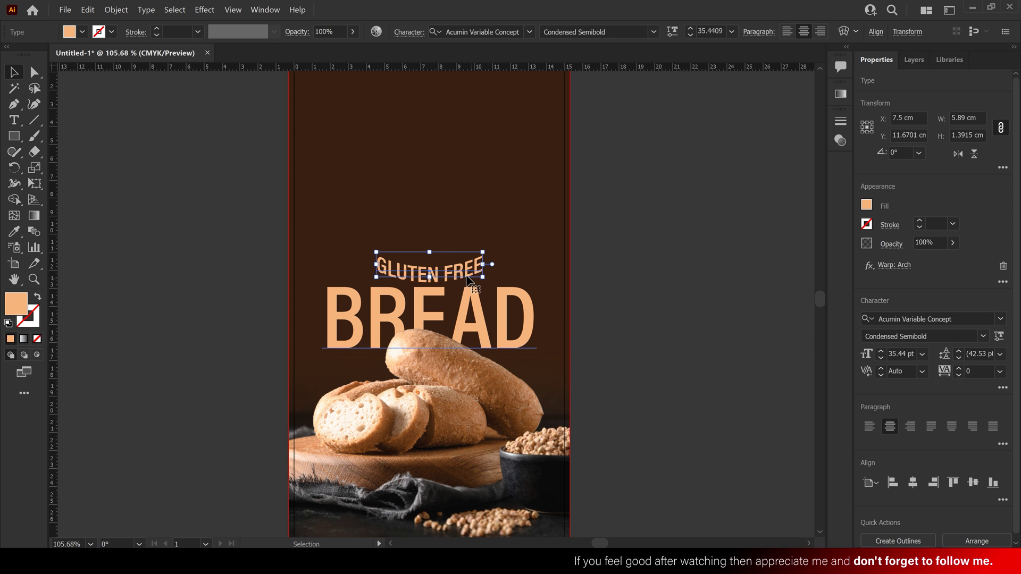
drag(469, 284, 574, 267)
click(602, 282)
Draw a light orange vertical rectangle about 2.9 × 9.5 cm down from the artboard's top edge and centre it horizontally
click(14, 136)
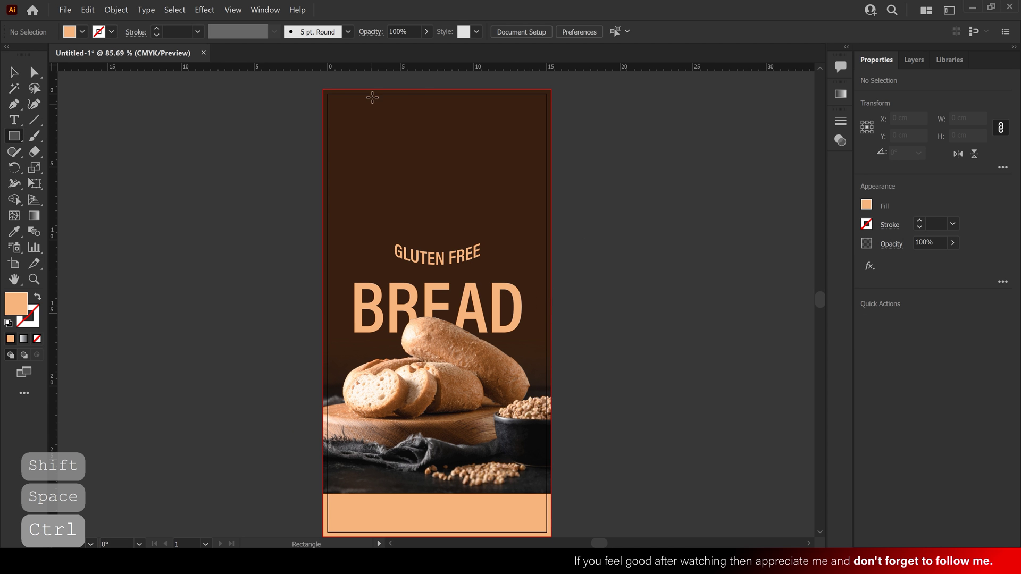
mouse_move(408, 91)
mouse_down()
mouse_move(468, 205)
mouse_move(450, 228)
mouse_up()
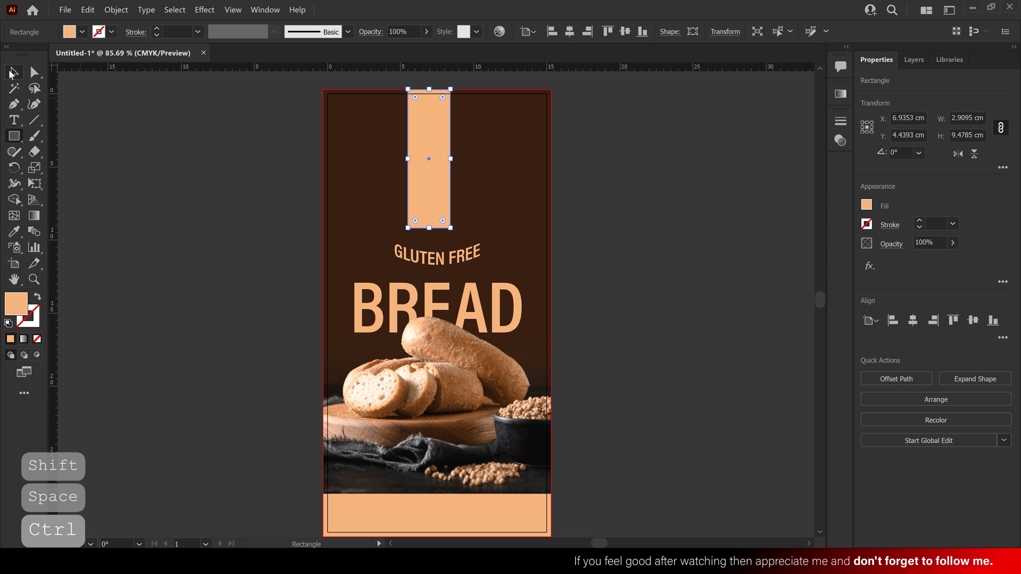
click(11, 74)
click(569, 31)
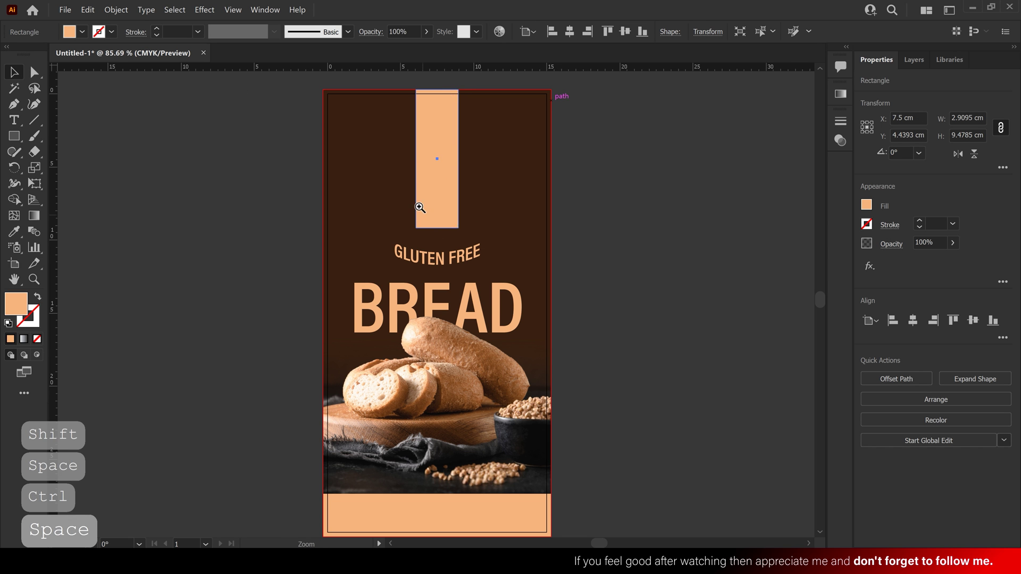
Round the bar's two lower corners fully, about 1.45 cm radius, and keep its upper end flush with the artboard's top bleed edge
drag(417, 212, 483, 239)
click(34, 71)
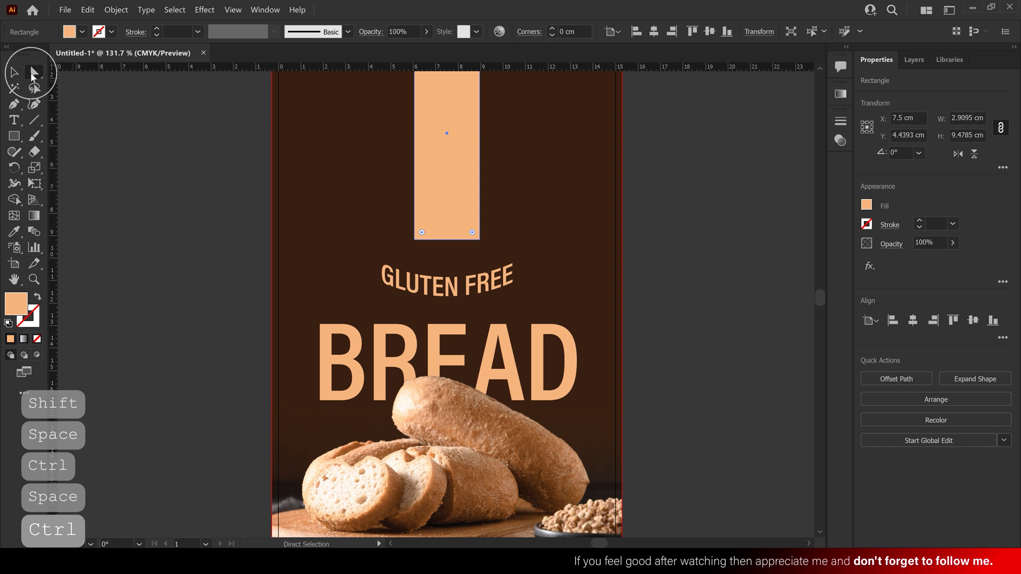
drag(396, 215, 450, 186)
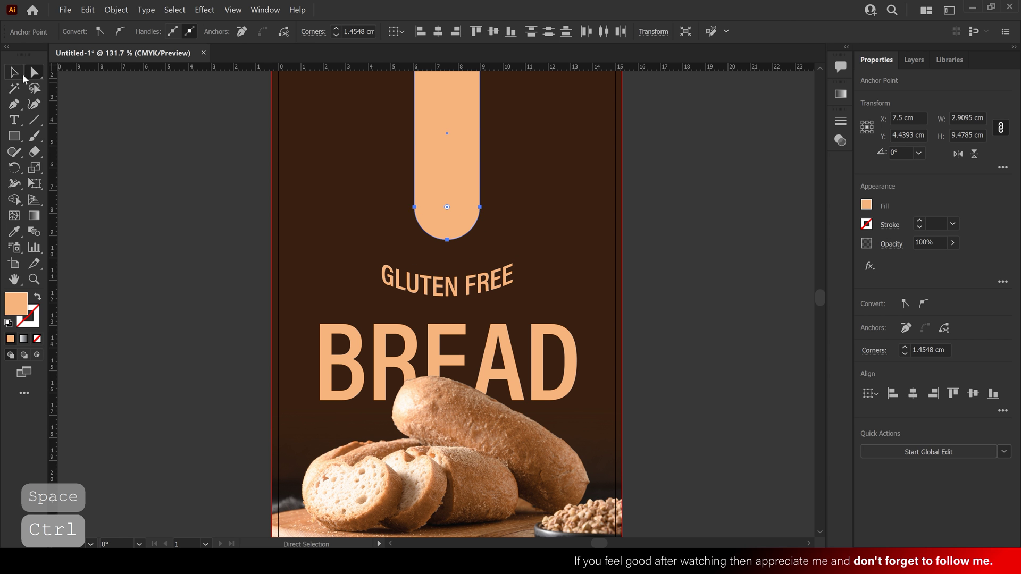
click(14, 73)
drag(527, 200, 528, 278)
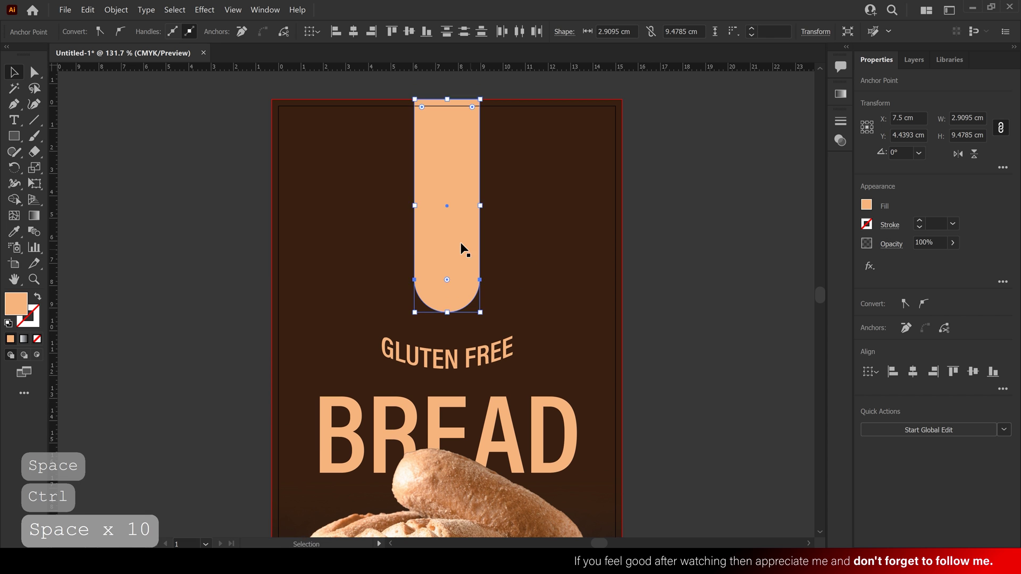
click(459, 251)
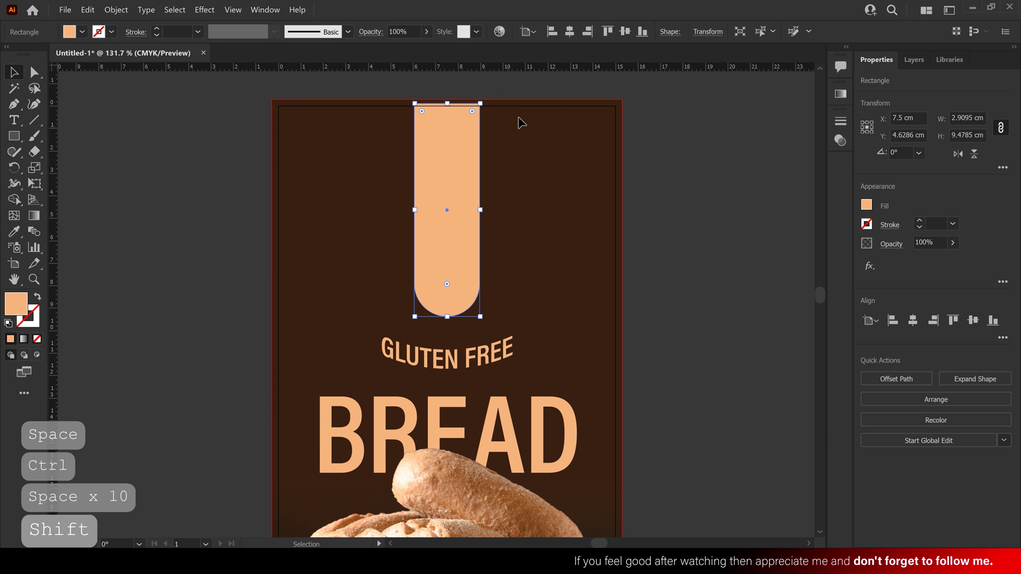
drag(447, 123, 447, 117)
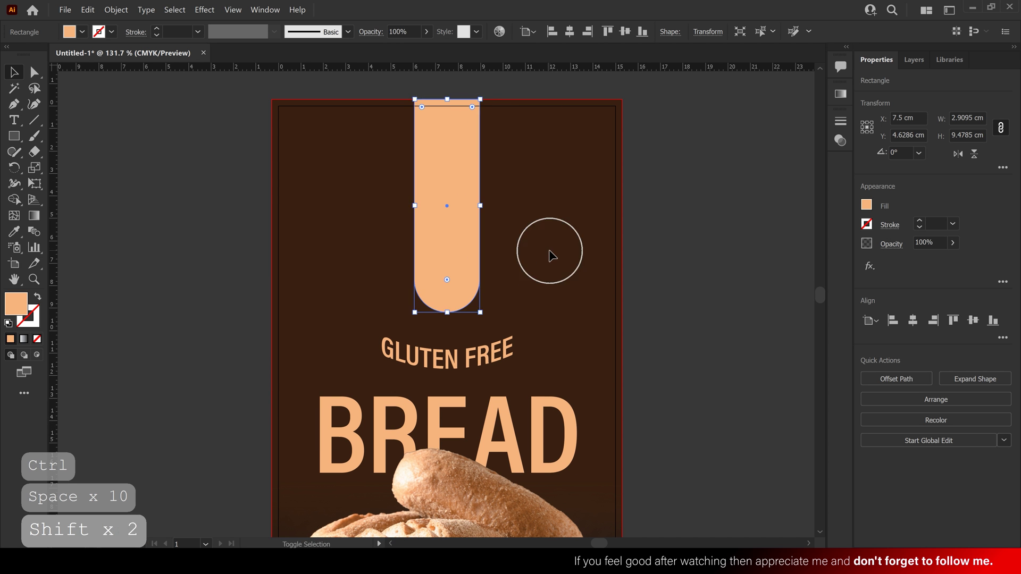
click(549, 251)
Enlarge the BREAD title to about 160 pt, keeping it centred on the artboard
drag(547, 260, 472, 269)
drag(574, 311, 568, 231)
click(533, 282)
drag(477, 254, 477, 244)
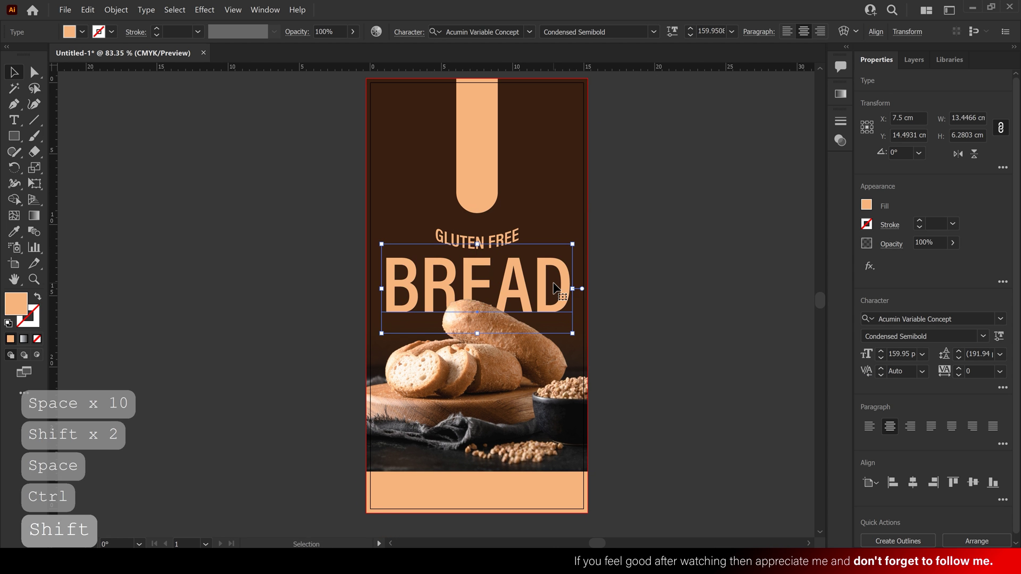
Nudge the BREAD title slightly down behind the loaf
key(Down)
key(Down)
key(Down)
key(Down)
key(Down)
key(Down)
key(Down)
key(Down)
key(Down)
key(Down)
key(Down)
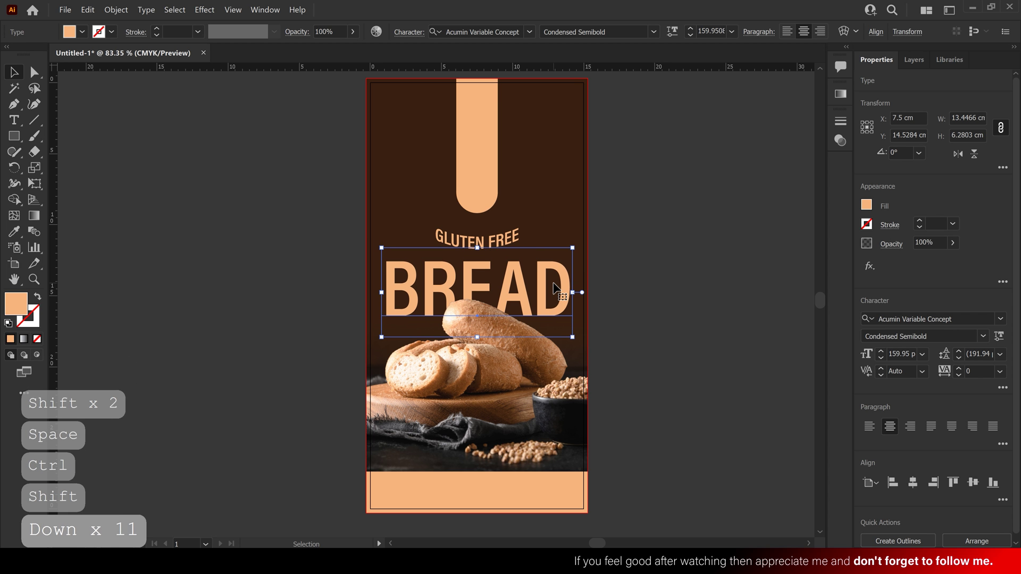
key(Up)
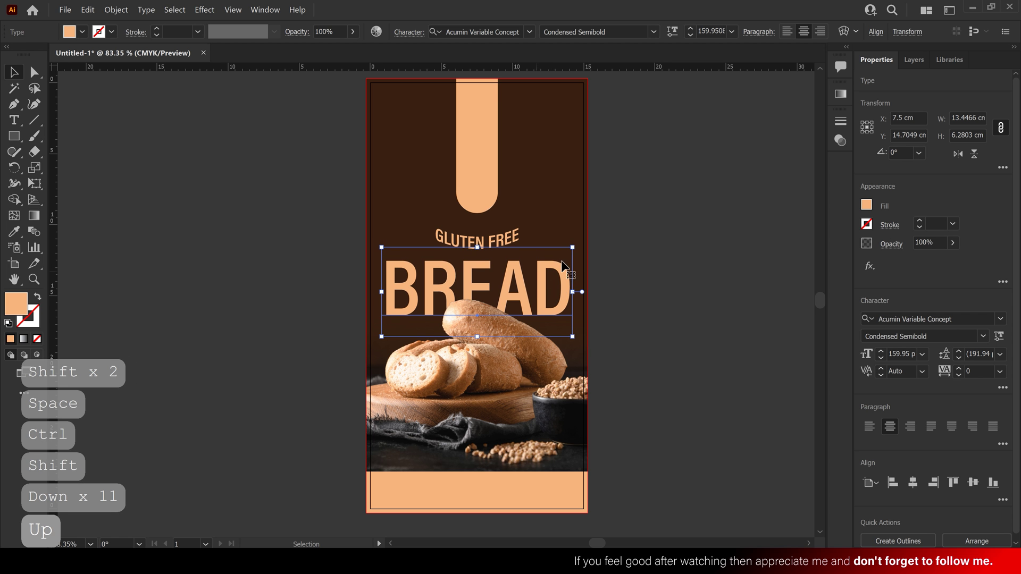
Nudge the GLUTEN FREE text slightly up, between the rounded bar and the BREAD title
drag(495, 246, 495, 239)
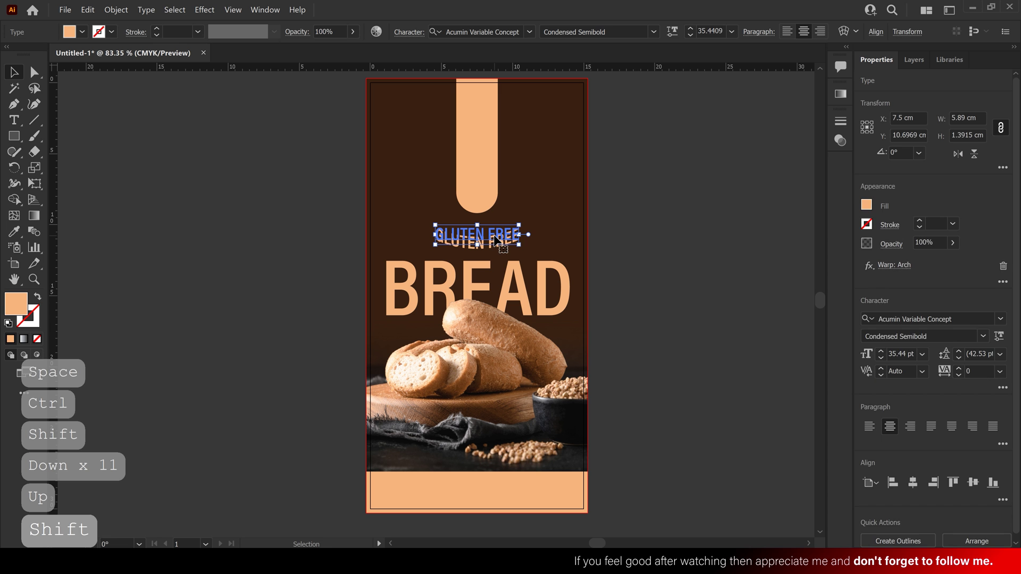
key(Up)
key(Up)
click(608, 241)
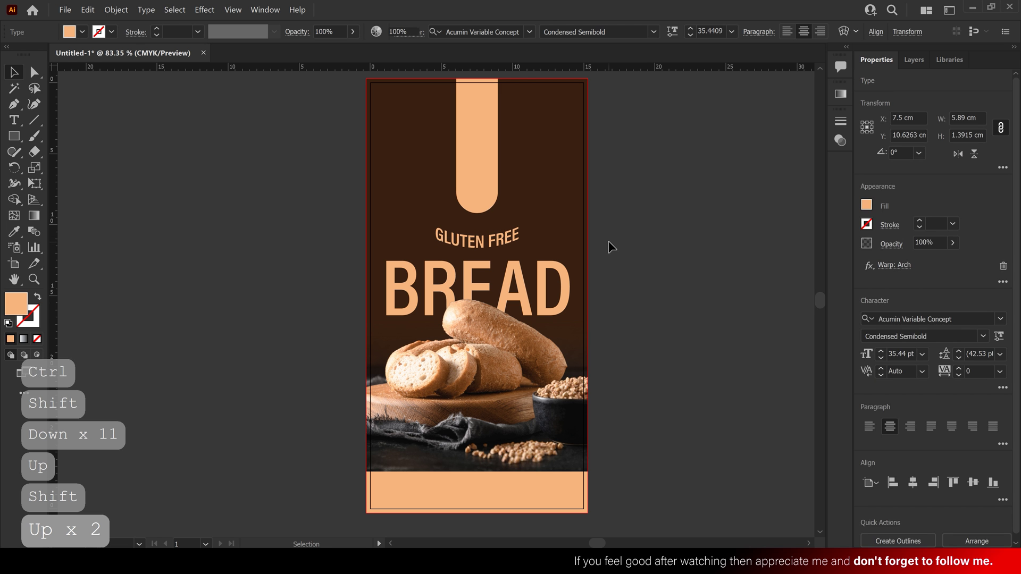
Open the Logo Illustrator file from the links folder
click(70, 10)
click(104, 48)
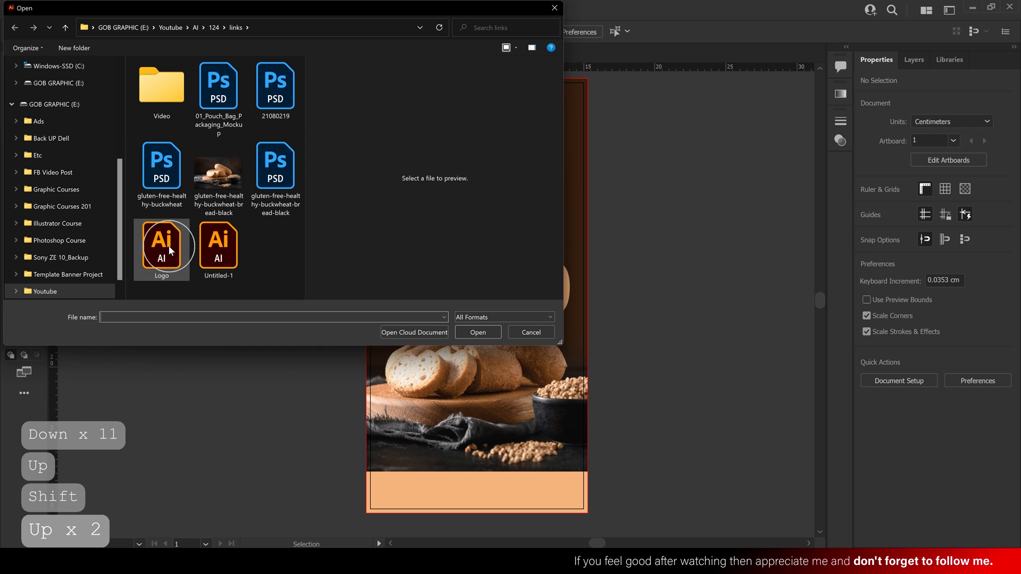
click(168, 246)
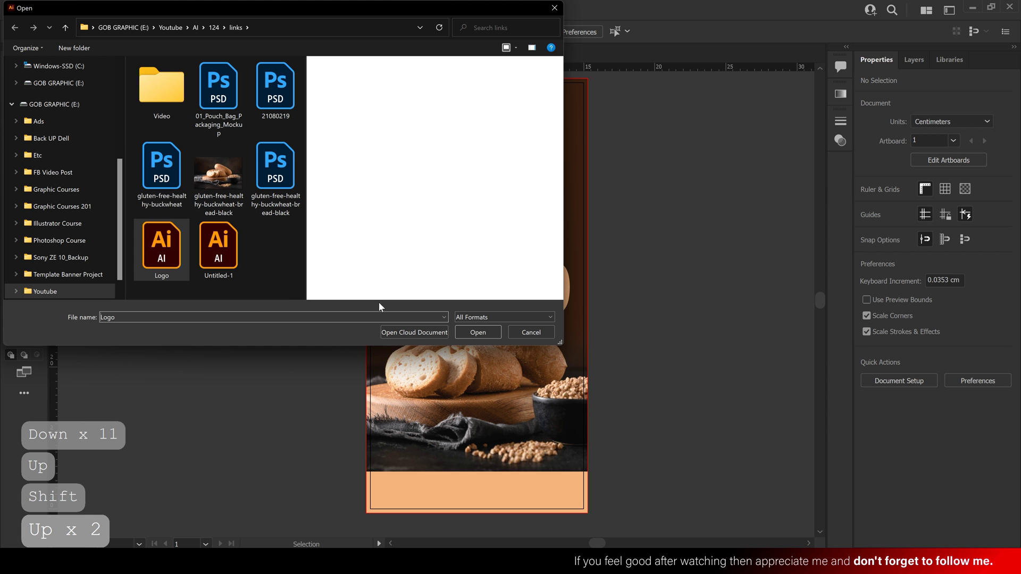
click(471, 333)
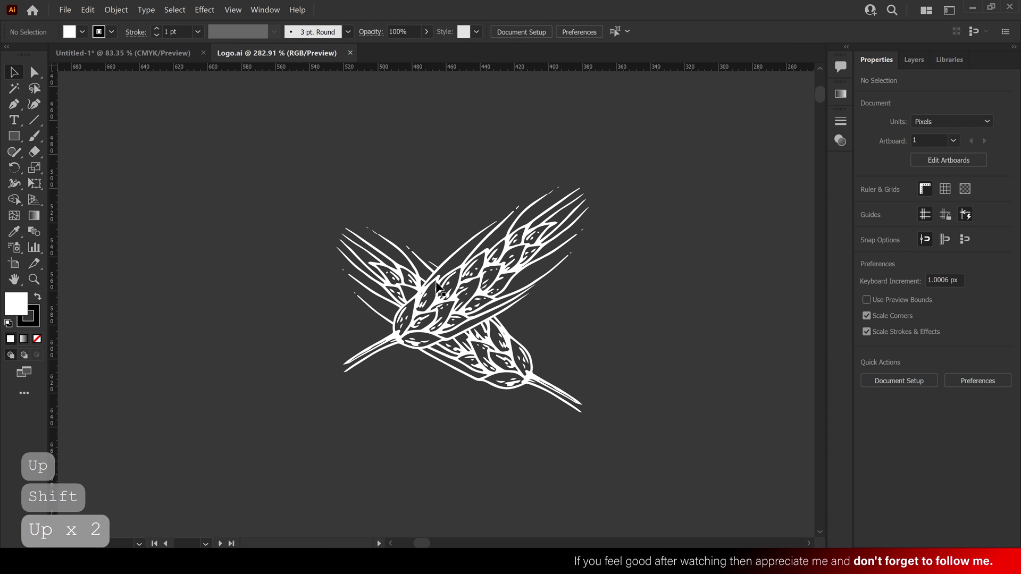
Copy the wheat logo group from the Logo file and paste it into the untitled bread design document
click(437, 289)
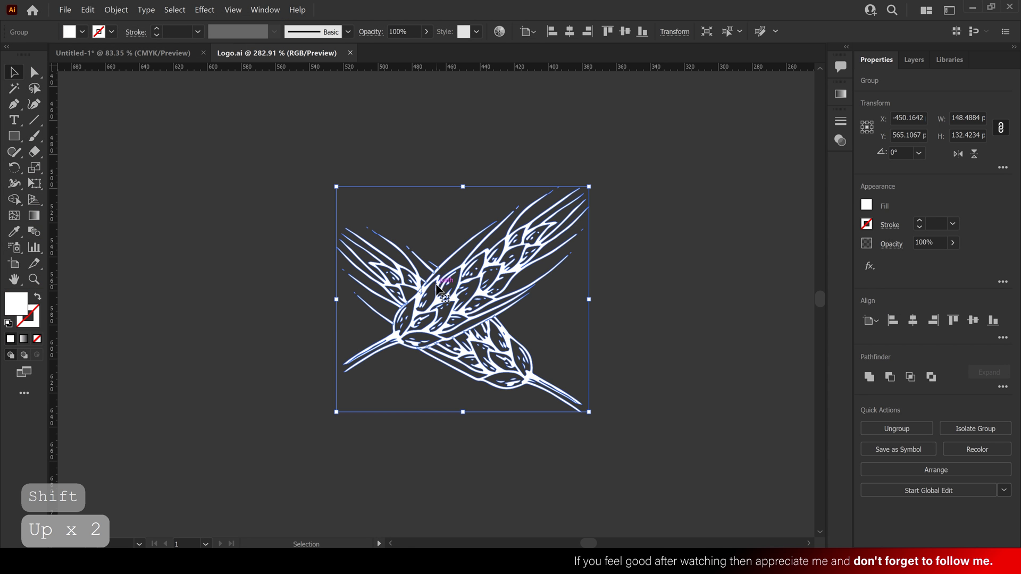
click(116, 11)
mouse_move(87, 10)
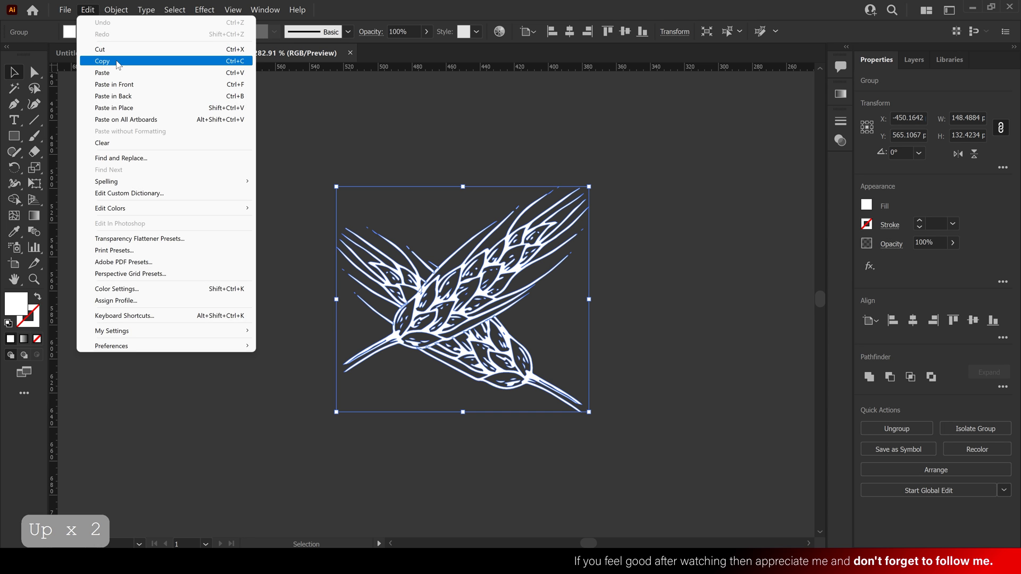
click(118, 62)
click(149, 53)
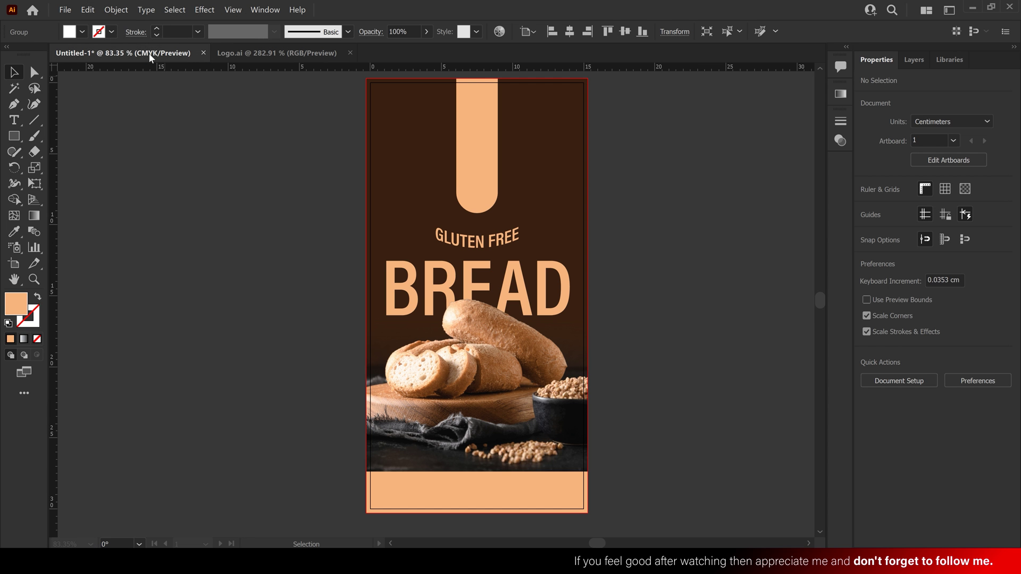
click(88, 10)
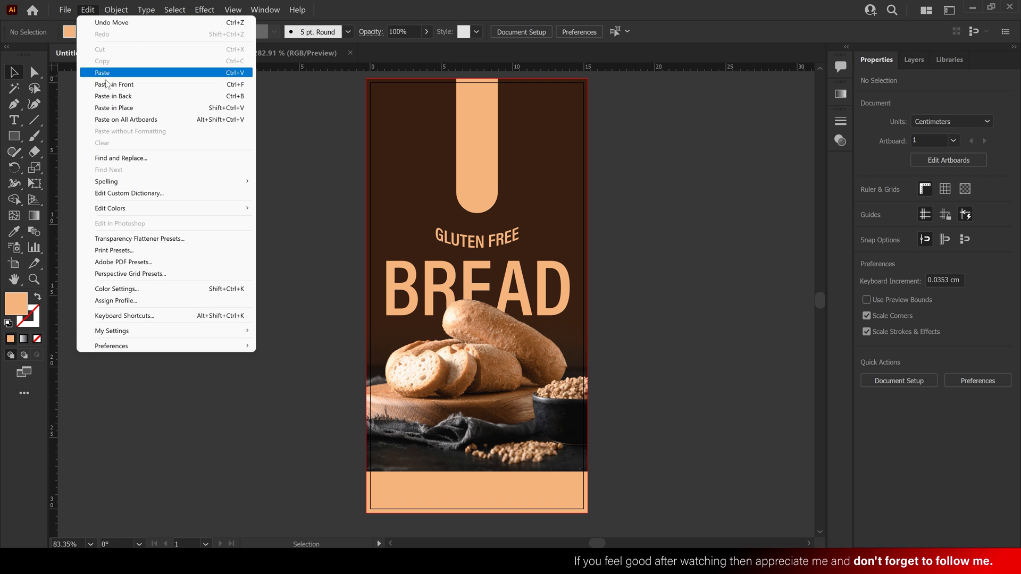
click(130, 72)
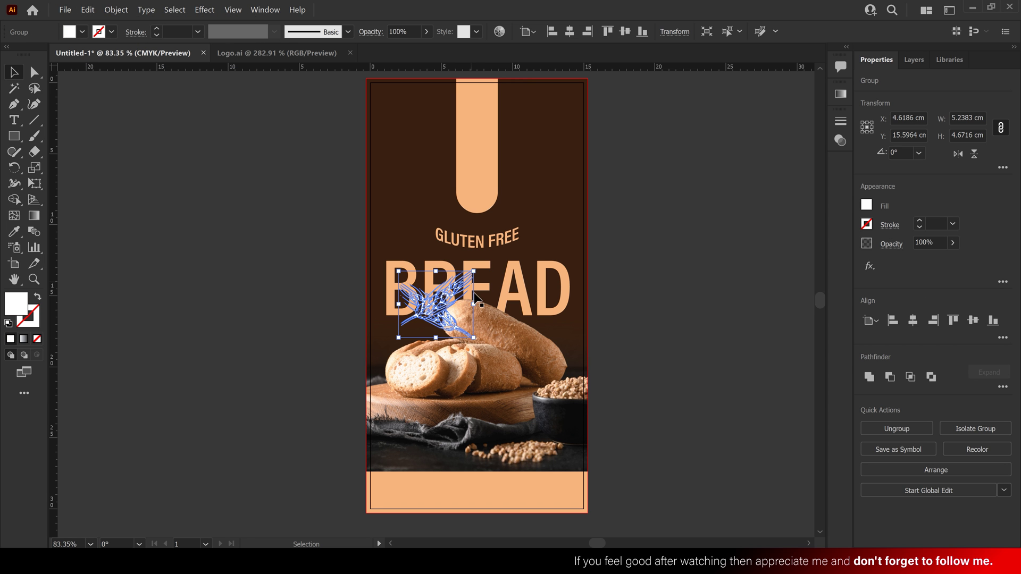
Scale the wheat logo down to about 2.23 cm wide and centre it in the lower end of the rounded bar
drag(474, 303, 620, 262)
shift+click(477, 183)
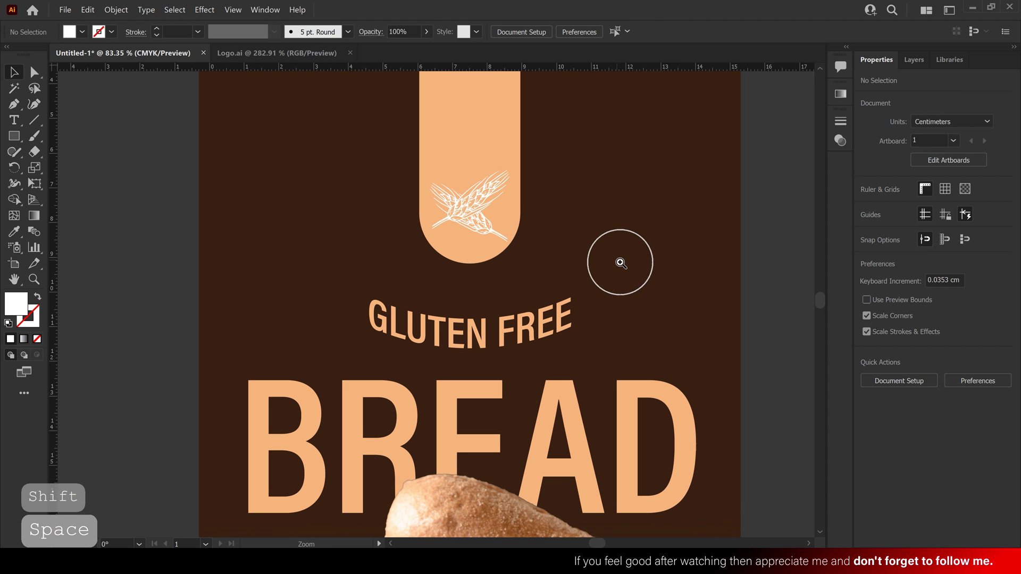
click(488, 224)
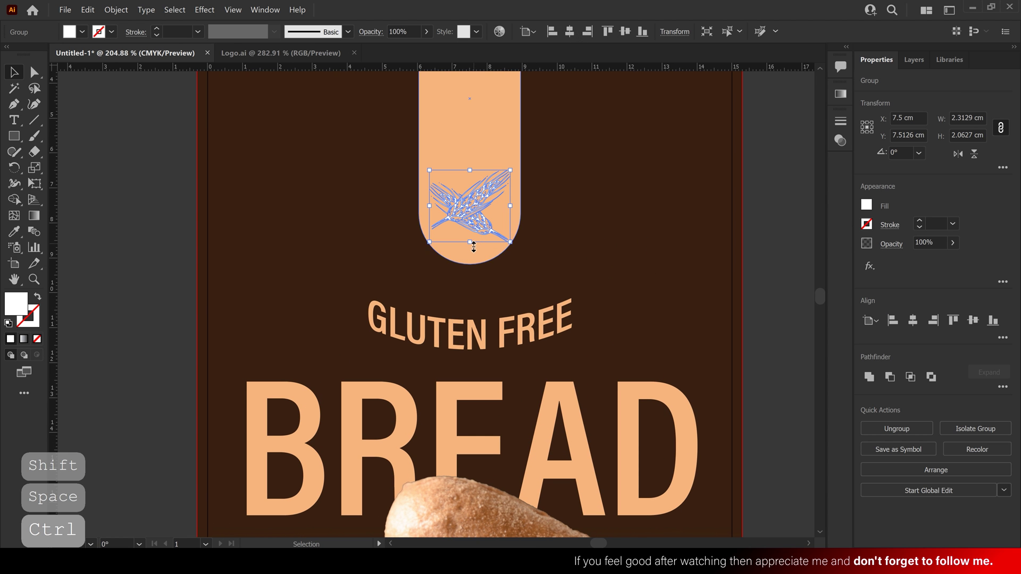
drag(473, 246, 478, 216)
click(563, 232)
Unlock all objects and move the bread photo together with the cut-out loaf slightly down
drag(567, 230, 593, 211)
drag(469, 415, 539, 429)
drag(527, 412, 505, 342)
click(530, 335)
click(468, 298)
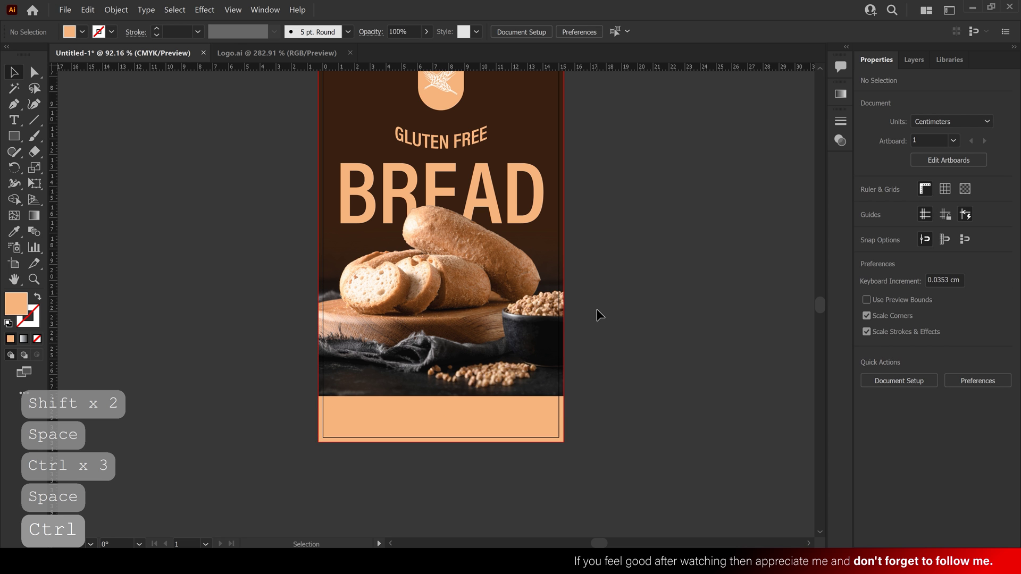
scroll(596, 310, up, 1)
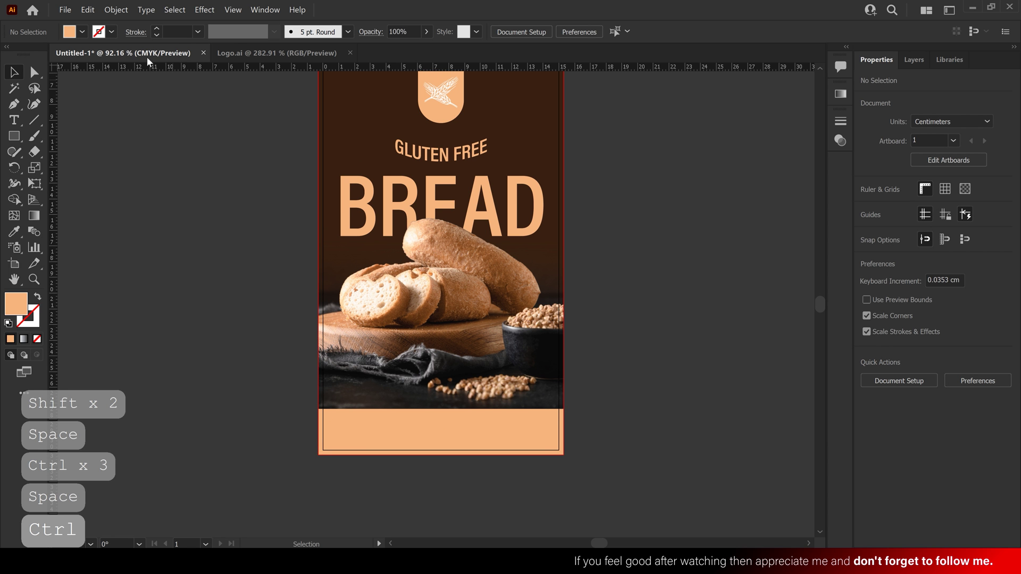
click(116, 10)
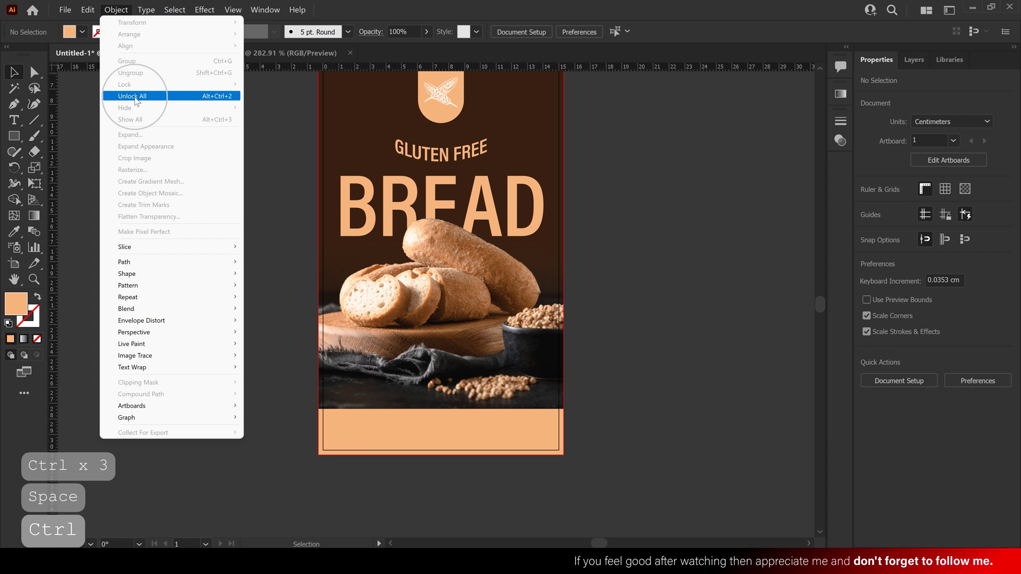
click(136, 101)
click(629, 326)
drag(510, 314, 526, 339)
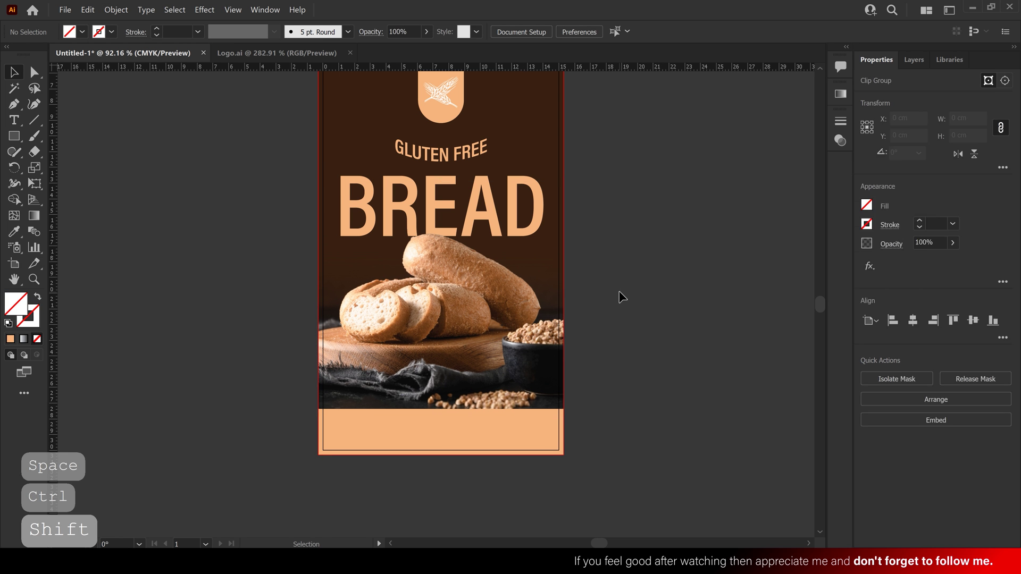
click(620, 296)
Move the BREAD title down behind the loaf and lower the GLUTEN FREE text to stay close above it
scroll(620, 296, up, 2)
drag(526, 220, 479, 252)
click(645, 292)
scroll(646, 296, up, 2)
scroll(598, 273, up, 1)
scroll(598, 272, up, 3)
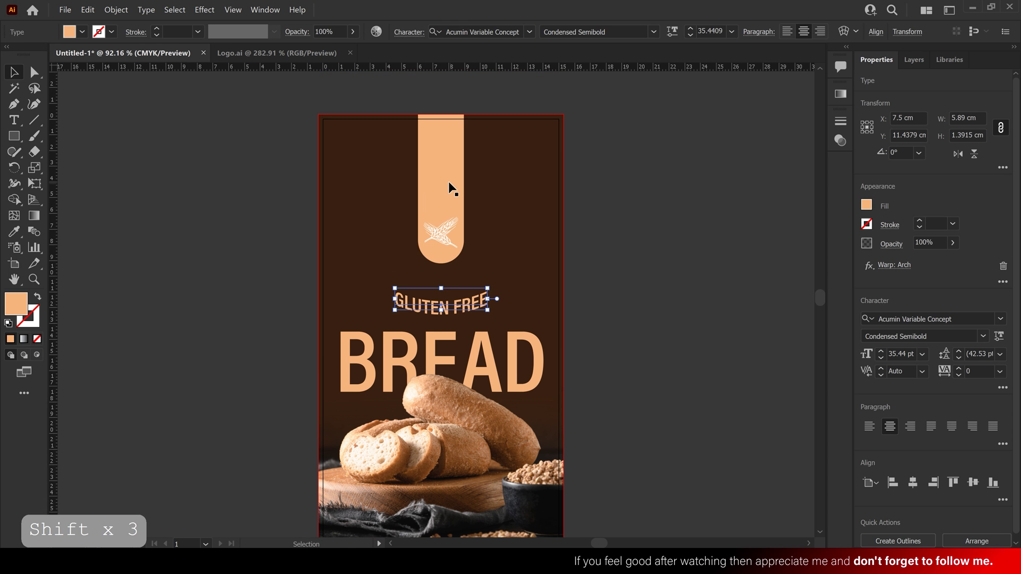
Lower the rounded bar and wheat logo slightly, stretching the bar's top edge up to the bleed line for a height of about 10.05 cm
drag(448, 181, 448, 189)
double_click(447, 158)
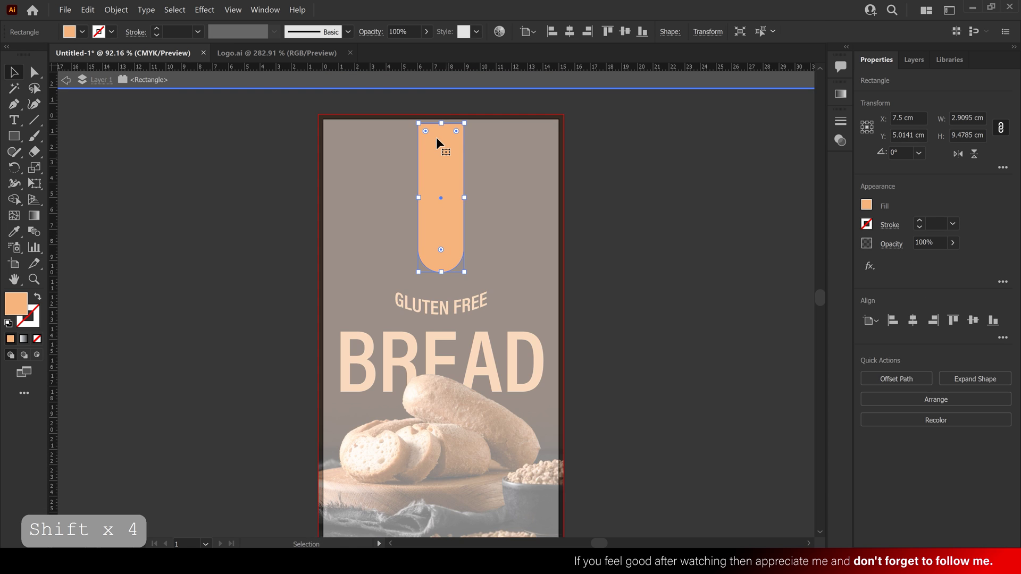
click(35, 73)
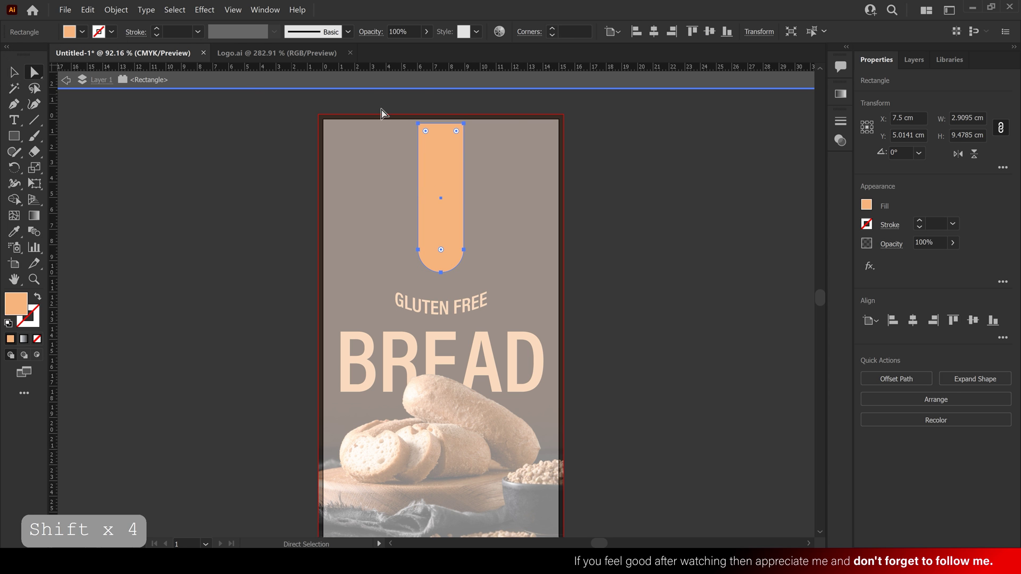
click(440, 124)
drag(461, 122, 461, 114)
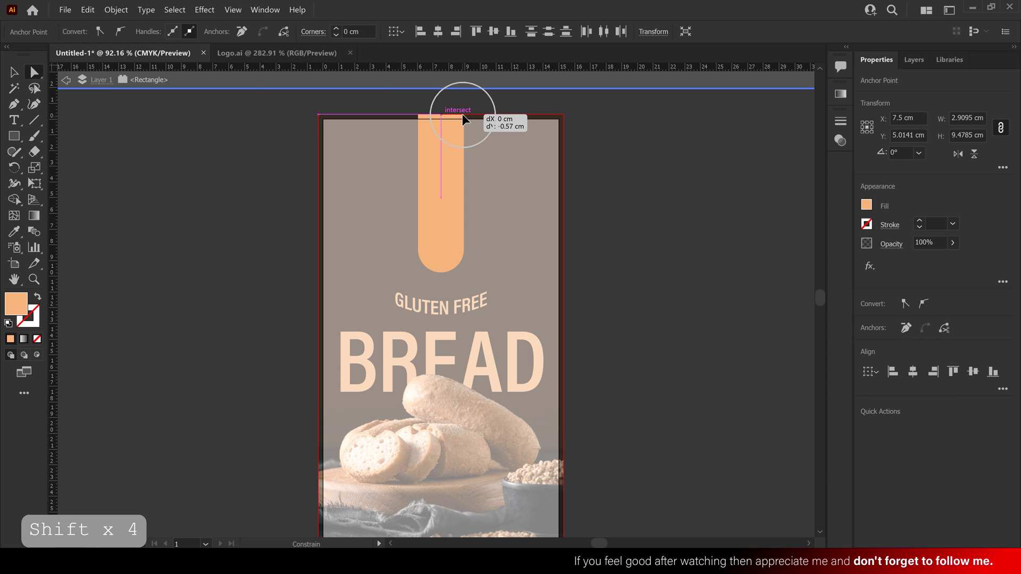
click(14, 72)
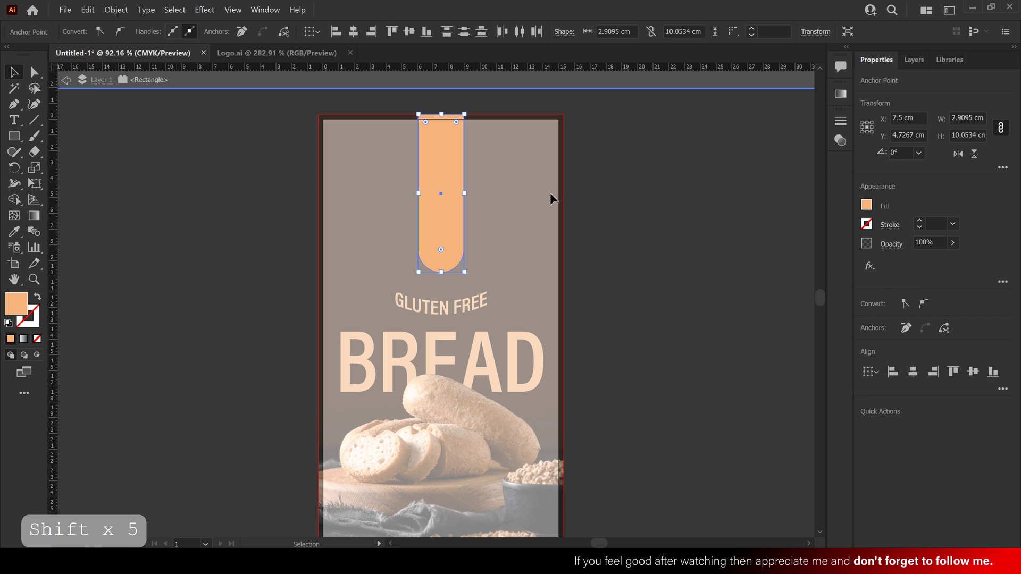
double_click(639, 216)
drag(444, 237, 444, 250)
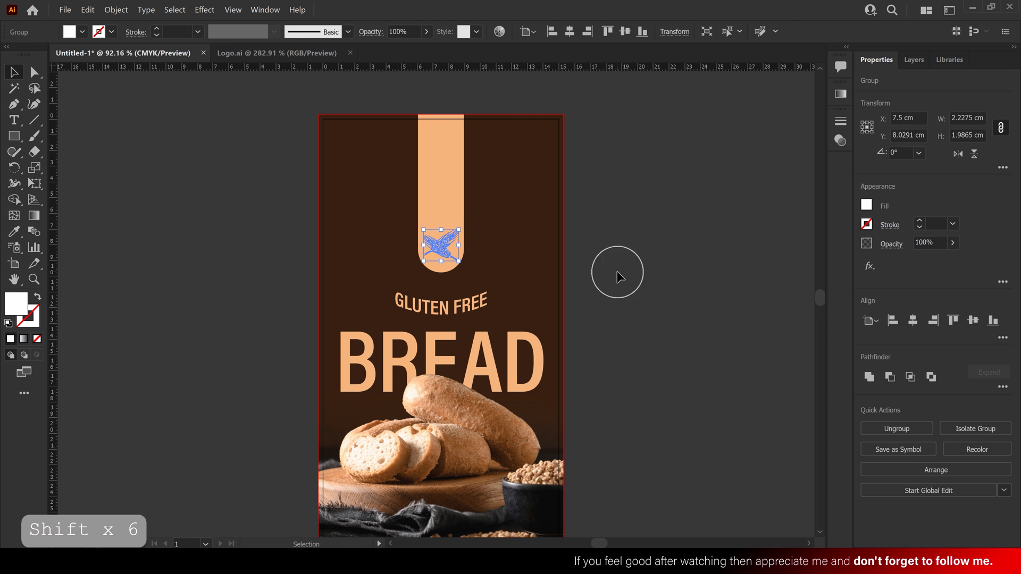
click(620, 272)
Create a left-aligned 10 pt area text of placeholder copy, about 12.2 × 5.5 cm, below the artboard
scroll(620, 272, down, 5)
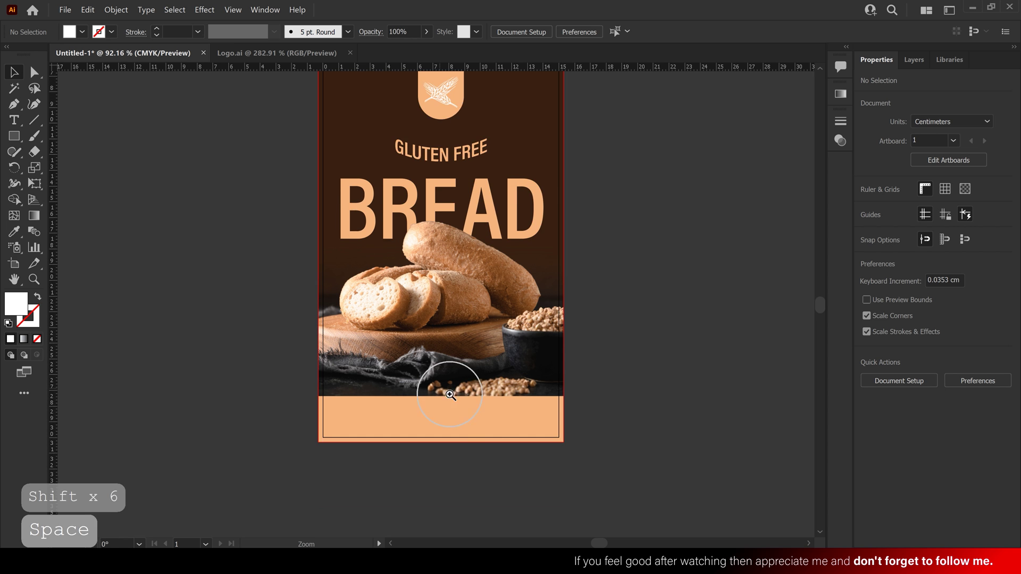
ctrl+click(442, 398)
drag(473, 409, 484, 359)
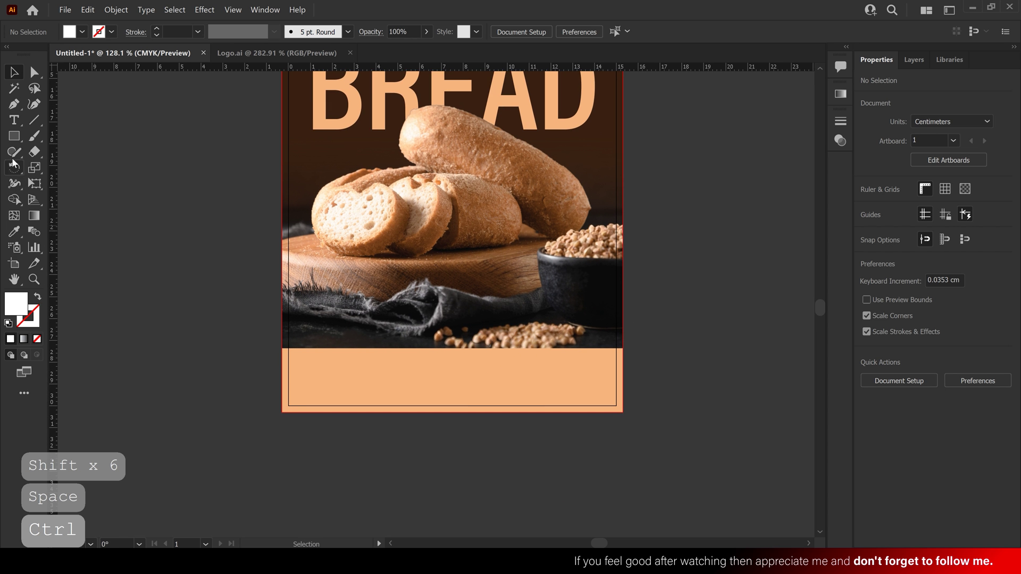
click(15, 121)
scroll(365, 440, down, 5)
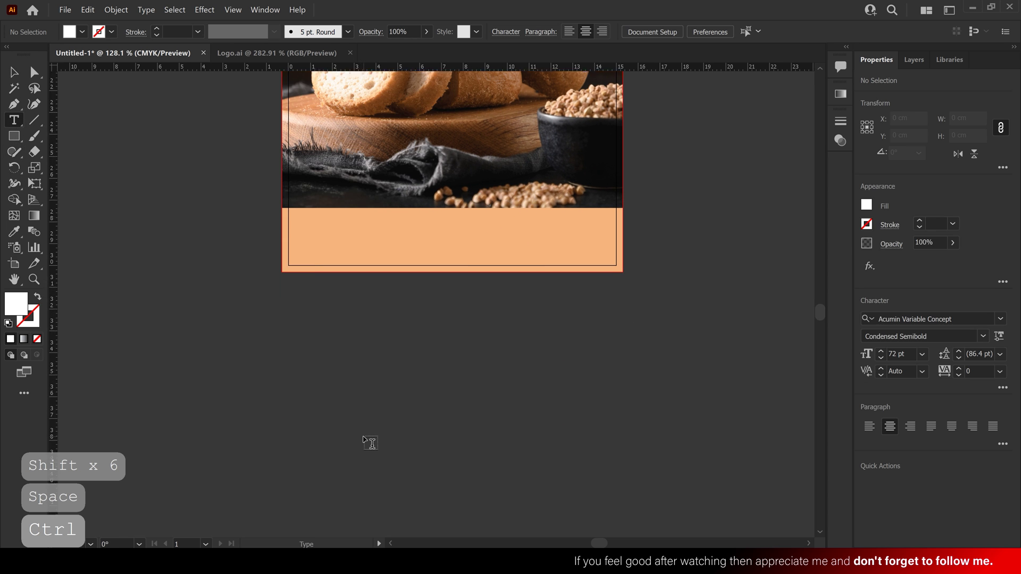
click(920, 354)
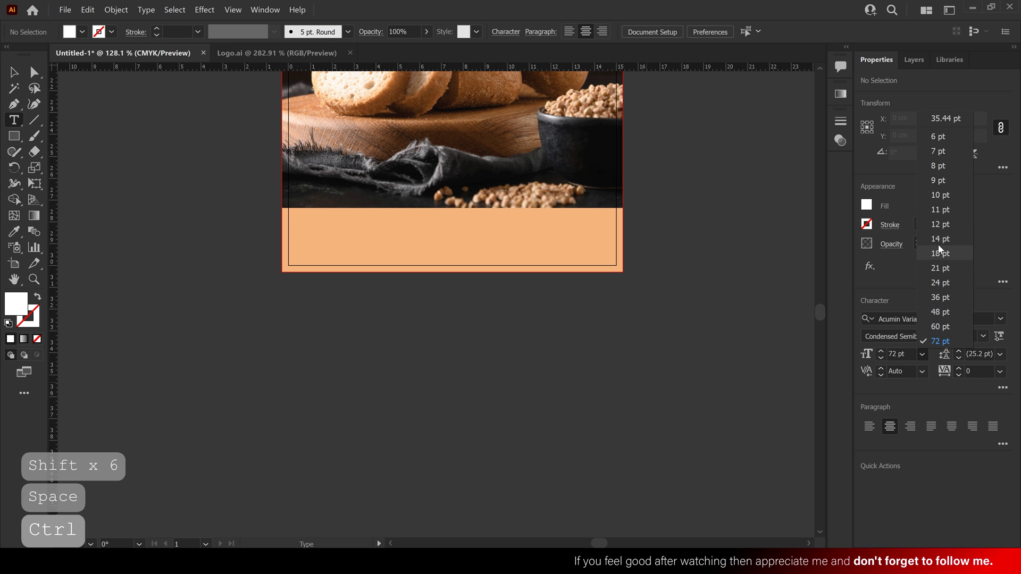
click(939, 195)
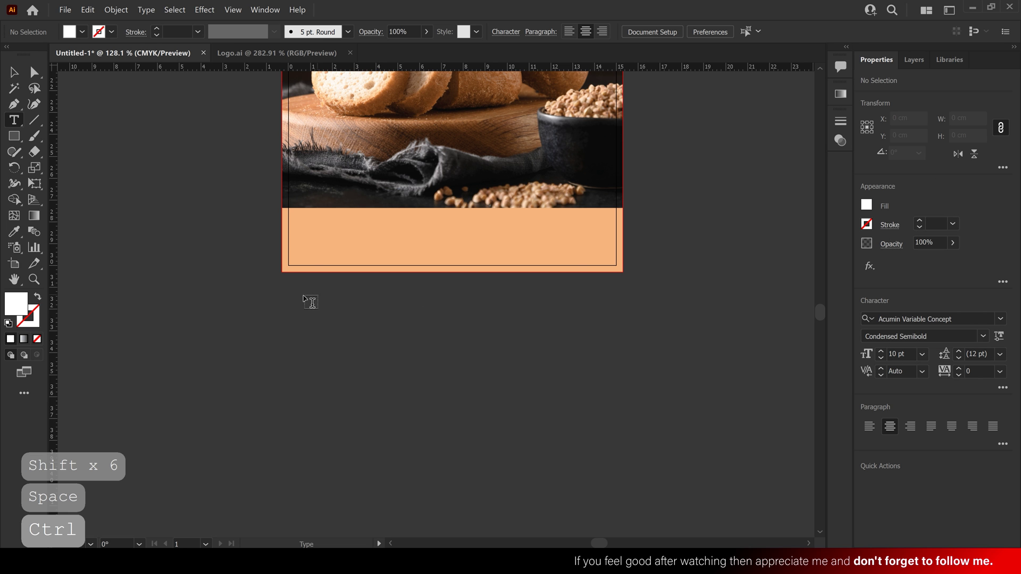
drag(303, 297, 568, 416)
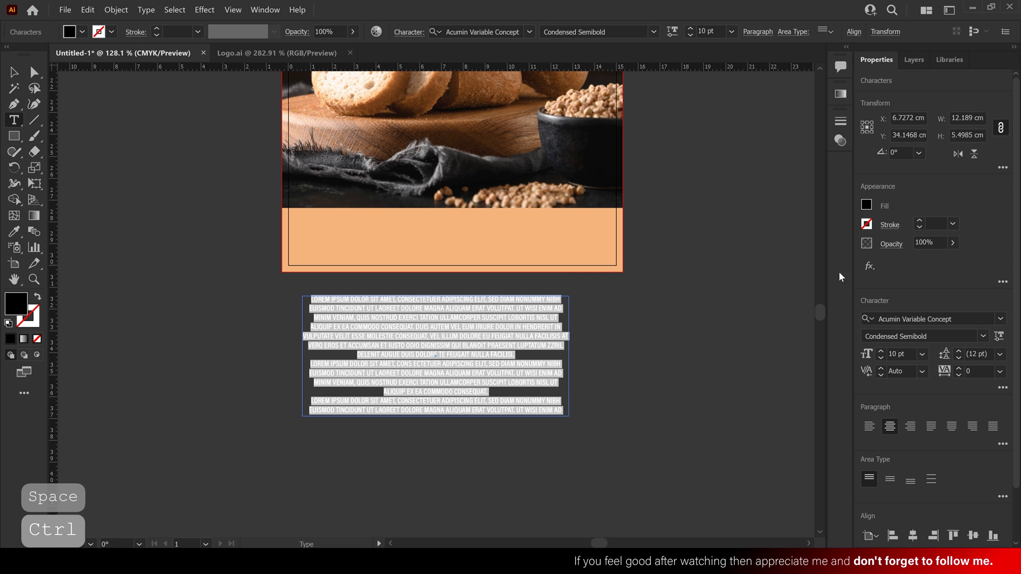
click(869, 427)
click(409, 341)
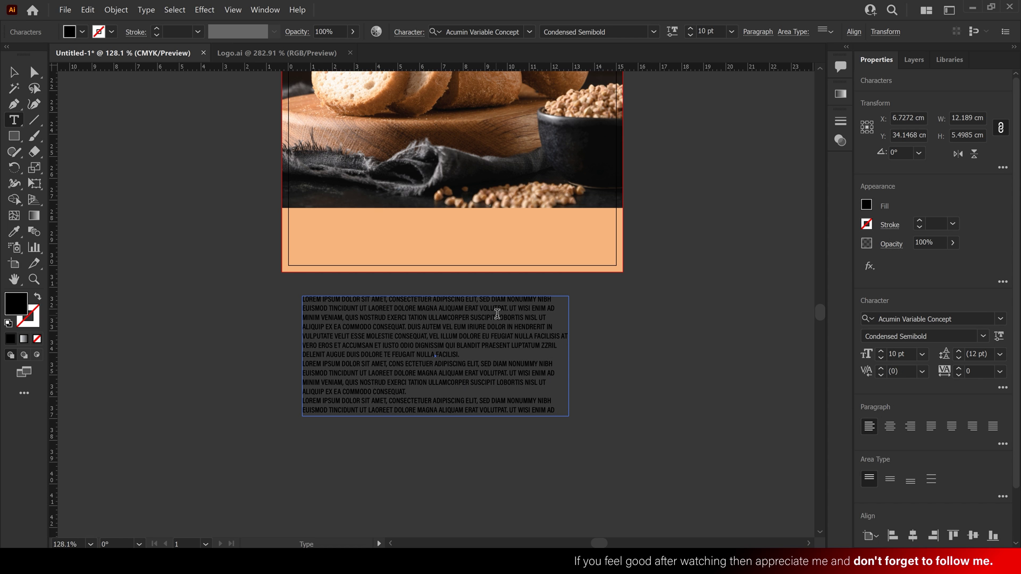
Trim the placeholder copy to its first line ending at "nonummy" and turn off All Caps
drag(537, 299, 590, 422)
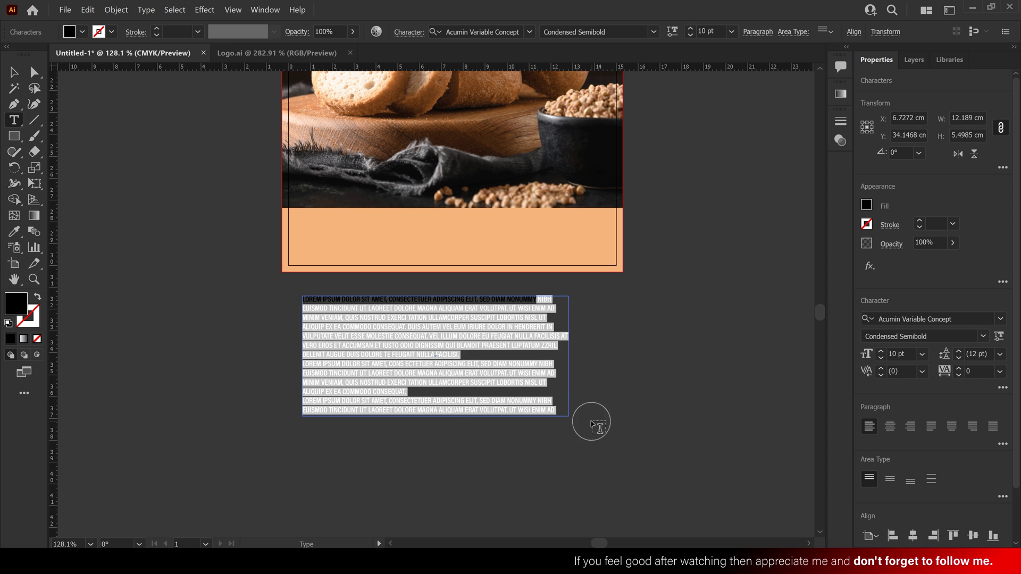
key(BackSpace)
click(15, 74)
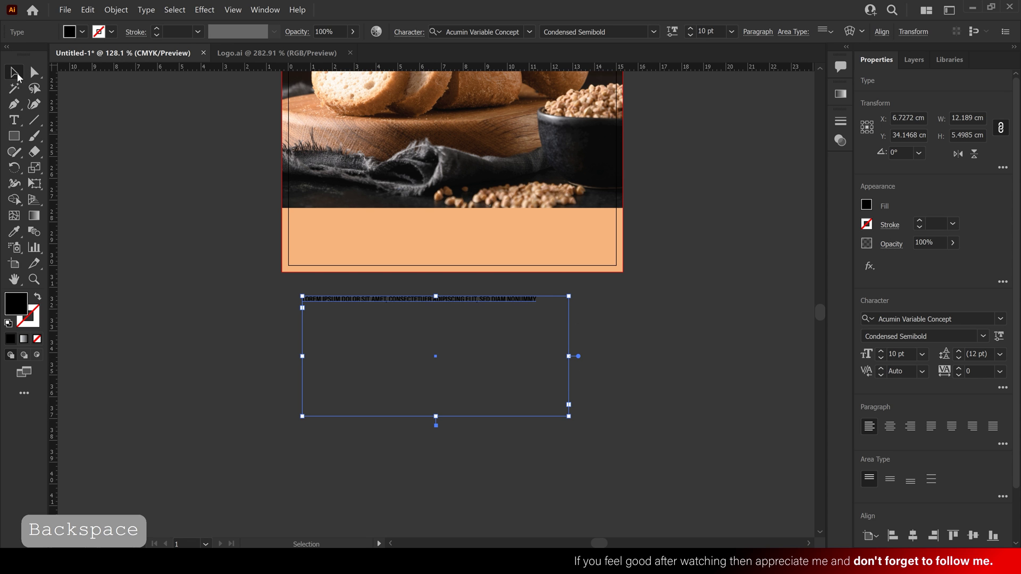
click(1003, 388)
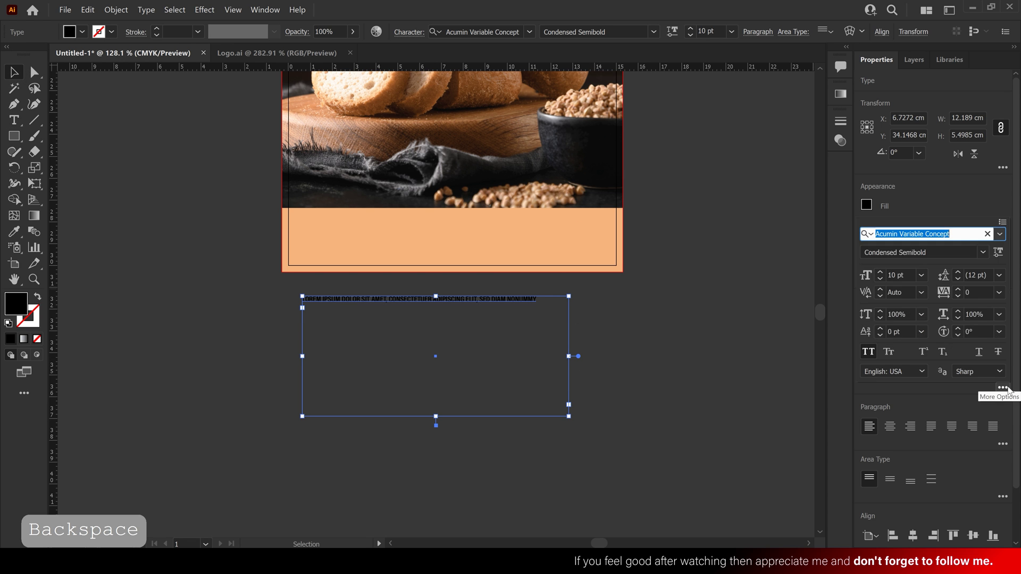
click(868, 351)
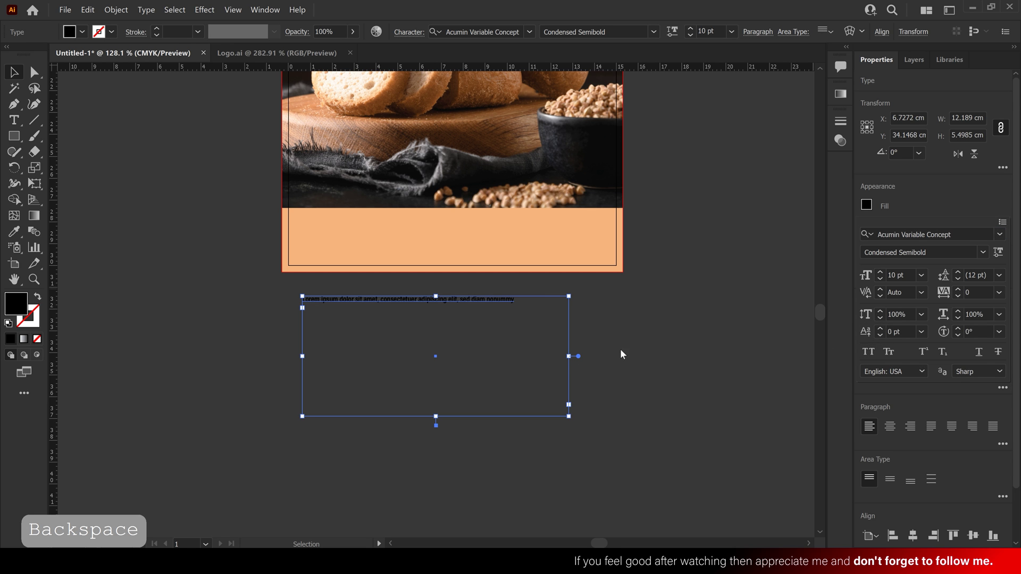
Shrink the text frame to about 5.33 × 0.85 cm over two lines and place it in the left part of the orange bottom bar
drag(569, 357, 419, 357)
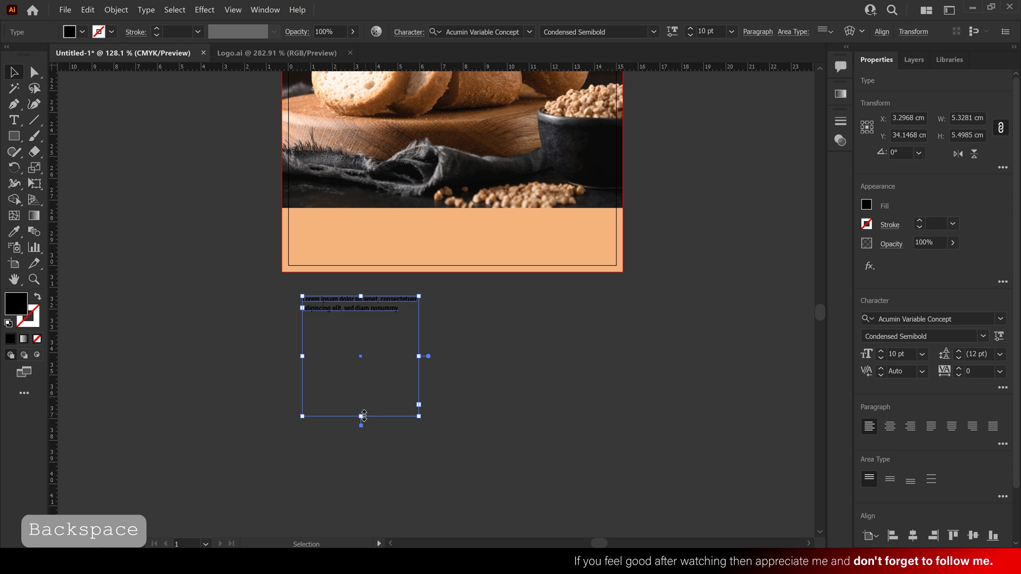
drag(363, 415, 389, 237)
click(405, 307)
click(421, 317)
click(381, 238)
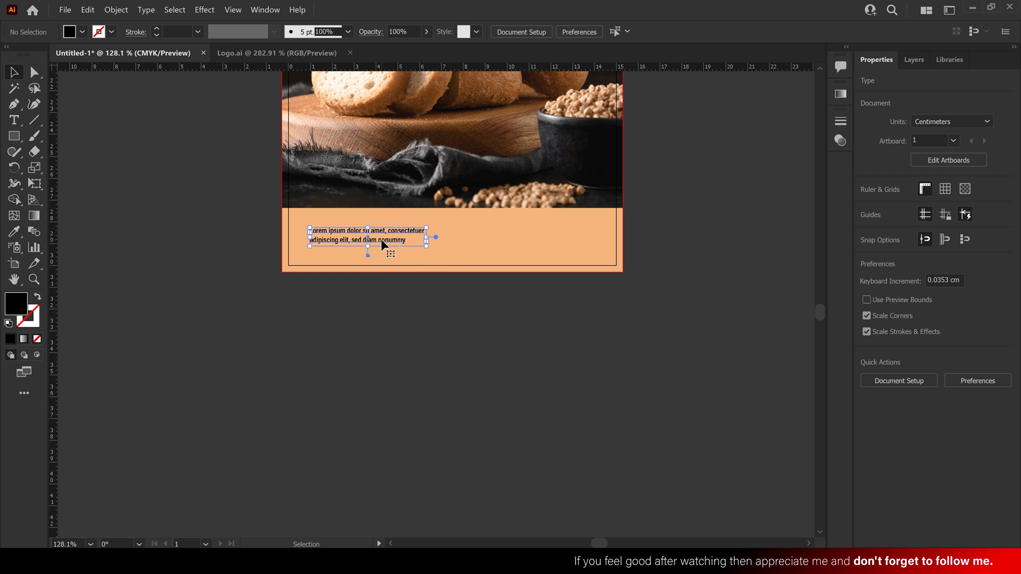
key(Down)
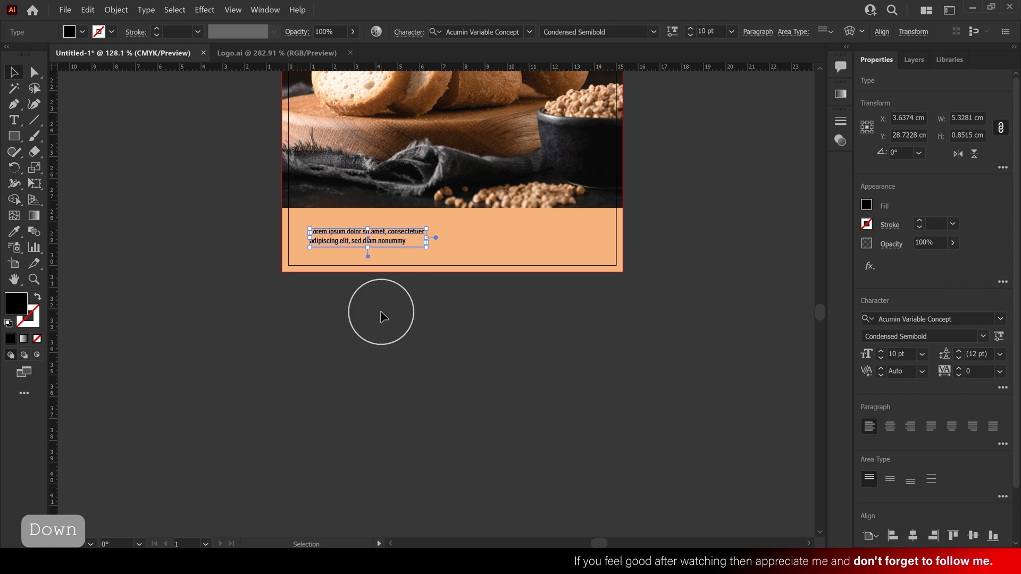
click(381, 311)
Add a text object reading "NET 150 g." on the empty area below the artboard
click(14, 120)
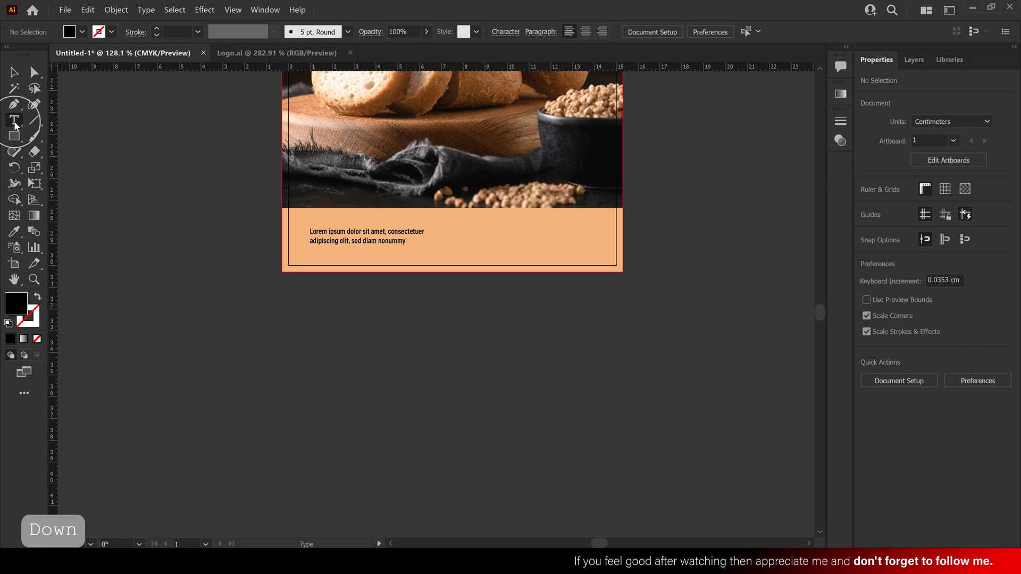
click(386, 307)
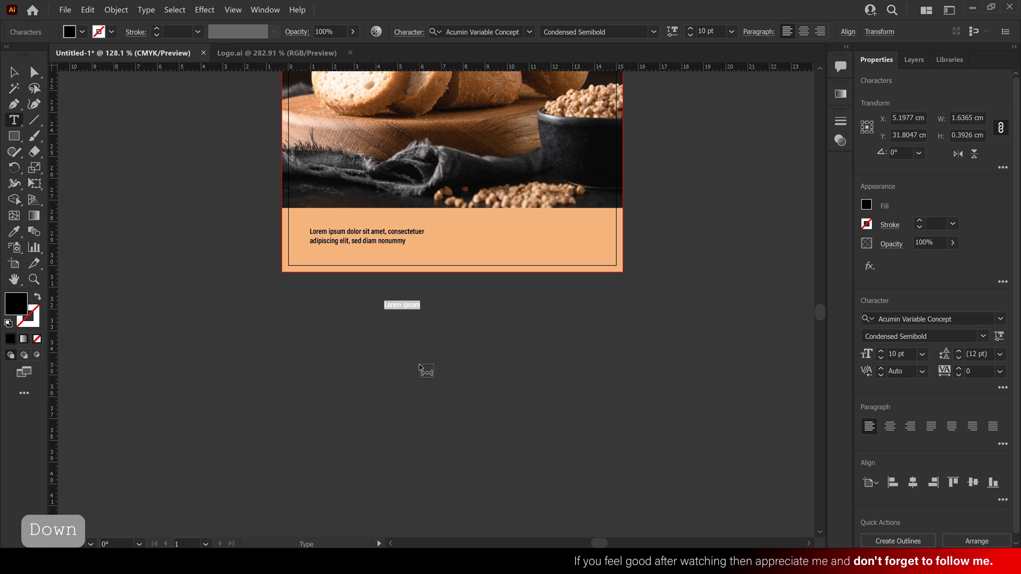
text(NET)
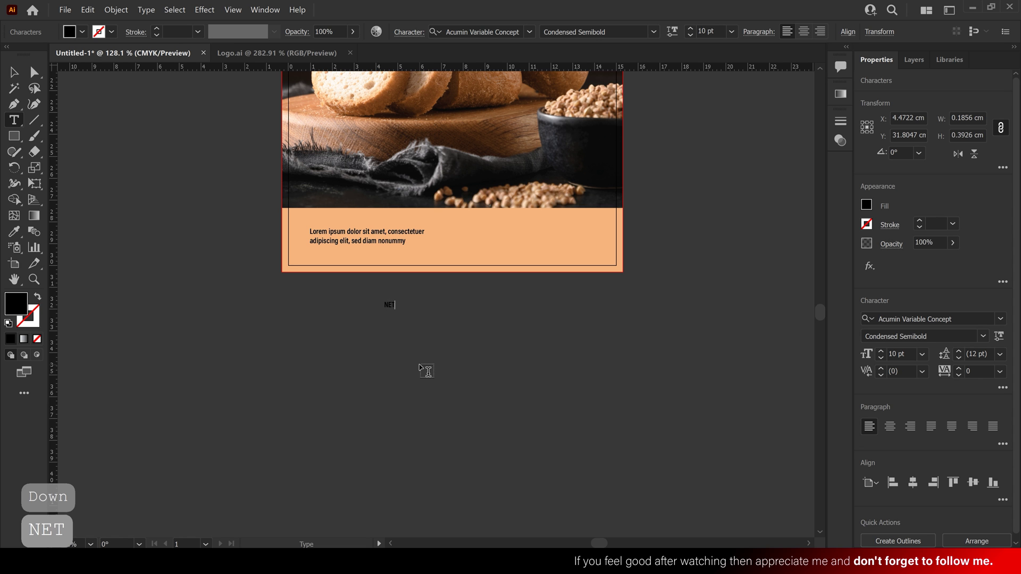
text( 1)
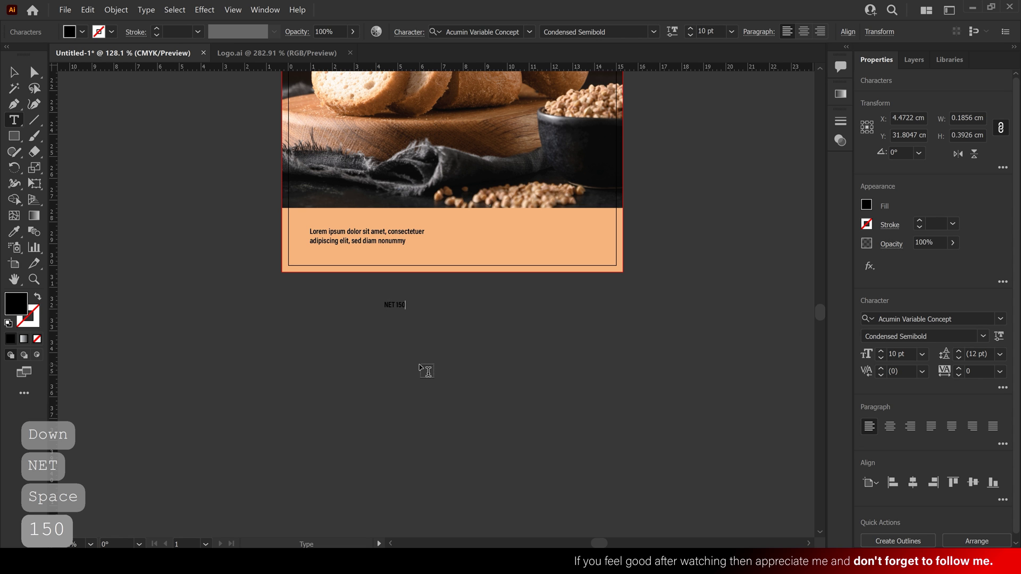
text(50 g)
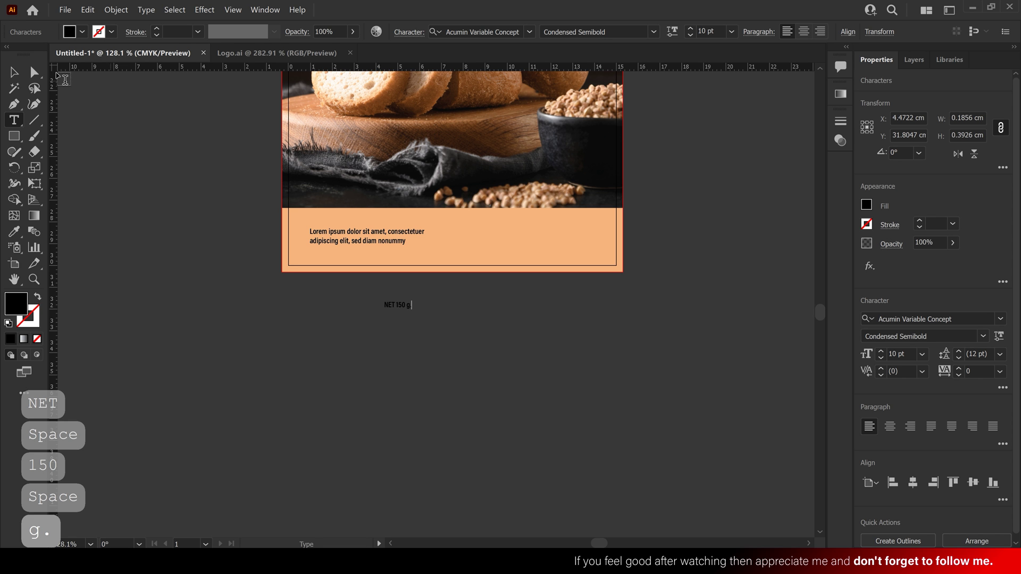
click(14, 72)
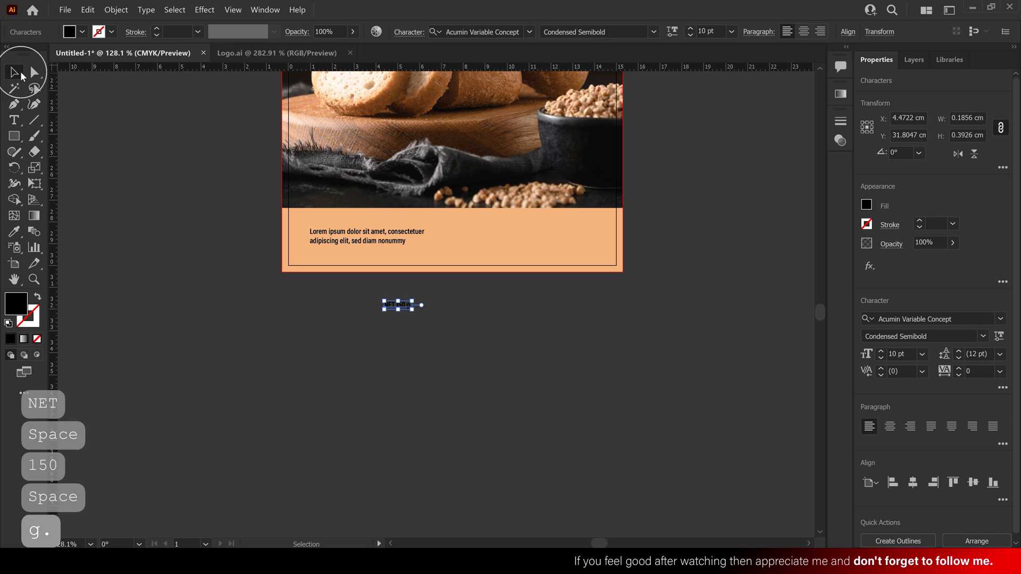
Move the "NET 150 g." text into the right part of the orange bar and enlarge it to about 25.63 pt
drag(412, 308, 581, 246)
click(589, 305)
scroll(589, 305, up, 1)
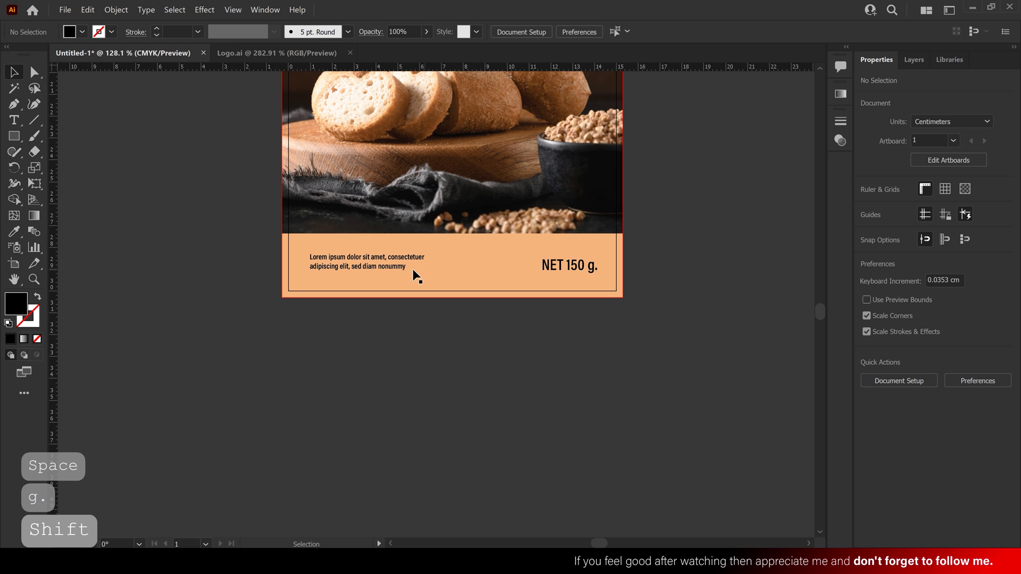
click(553, 266)
drag(541, 265, 528, 265)
Set the "NET 150 g." text to Condensed Bold with a white fill and shift it about 0.27 cm left
click(983, 336)
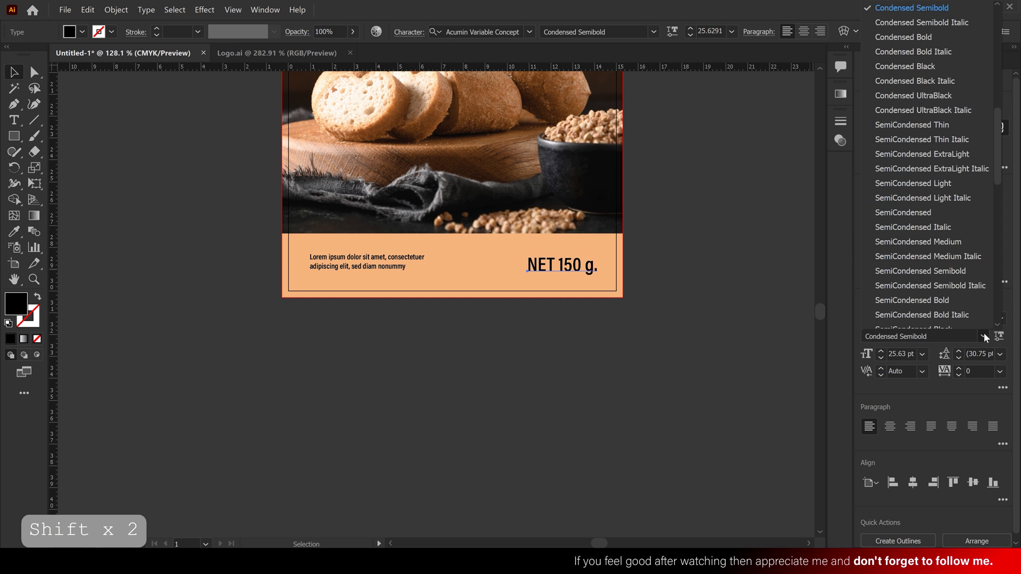
click(935, 38)
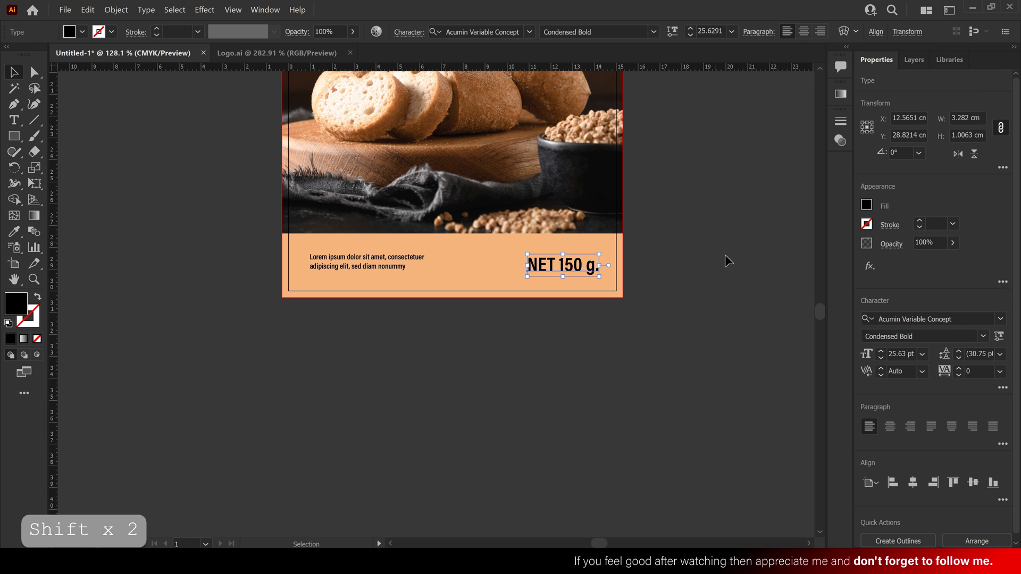
click(866, 205)
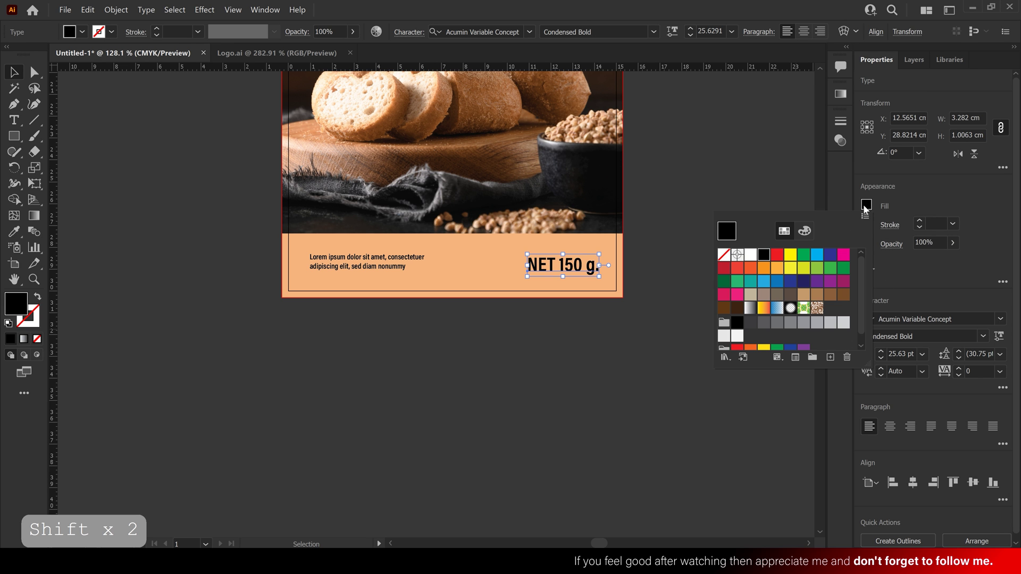
click(751, 256)
click(649, 321)
click(650, 321)
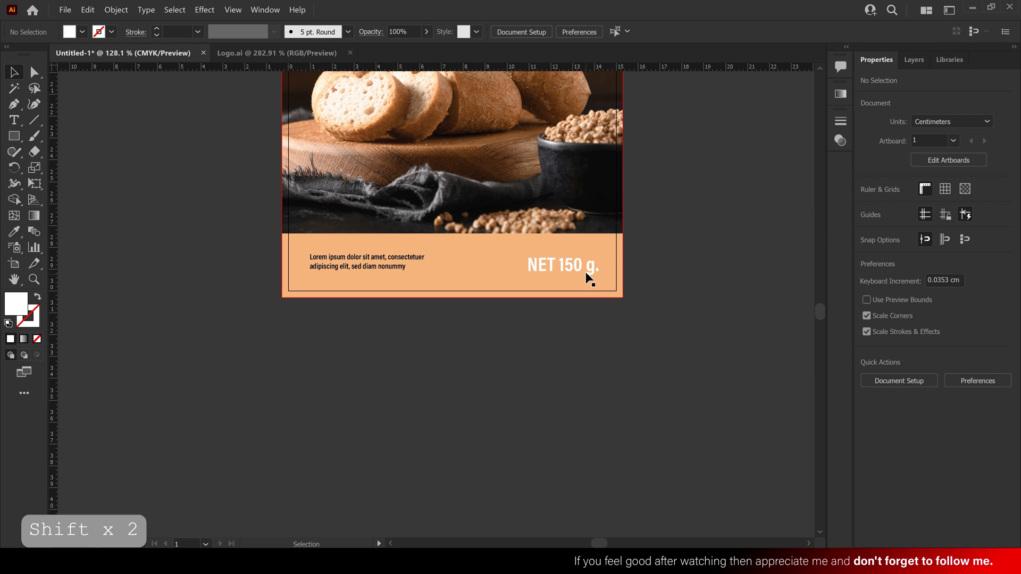
drag(586, 272, 579, 271)
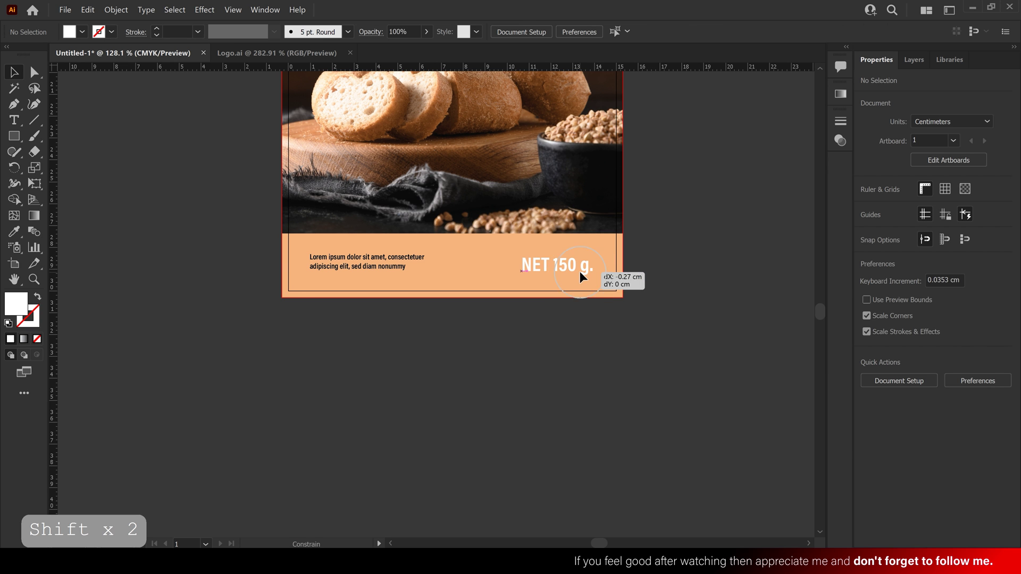
Set the placeholder description to 12 pt and enlarge its frame to about 6.35 × 0.98 cm
click(378, 266)
click(881, 350)
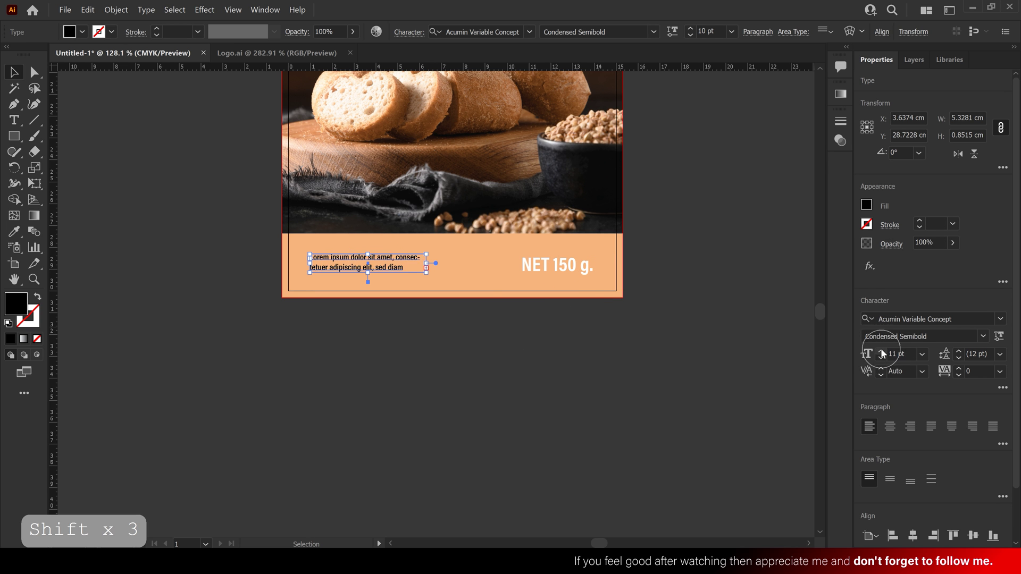
click(880, 350)
drag(426, 272, 449, 277)
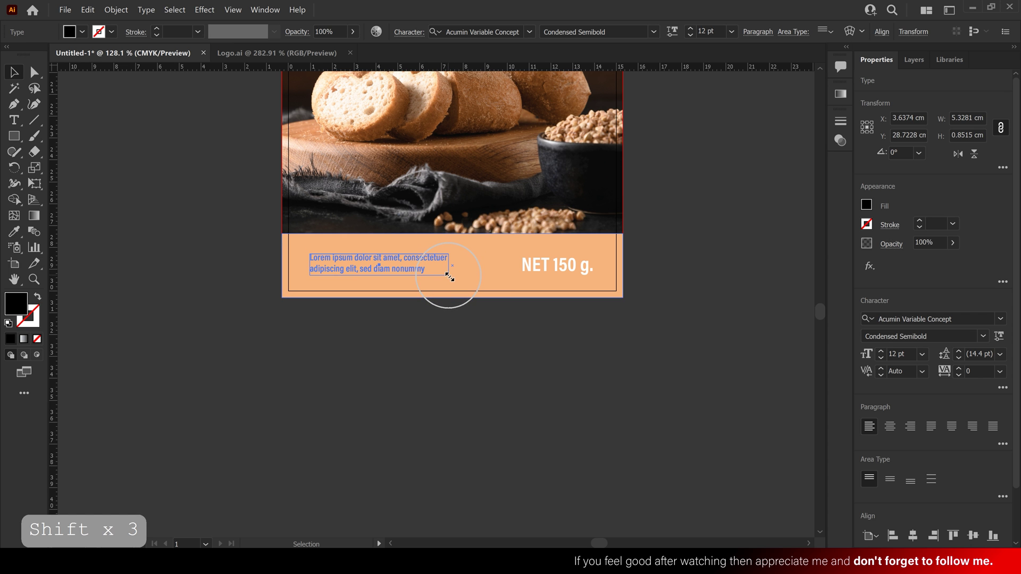
click(477, 348)
Nudge the description text about 0.25 cm right and 0.04 cm up inside the orange bar
click(389, 269)
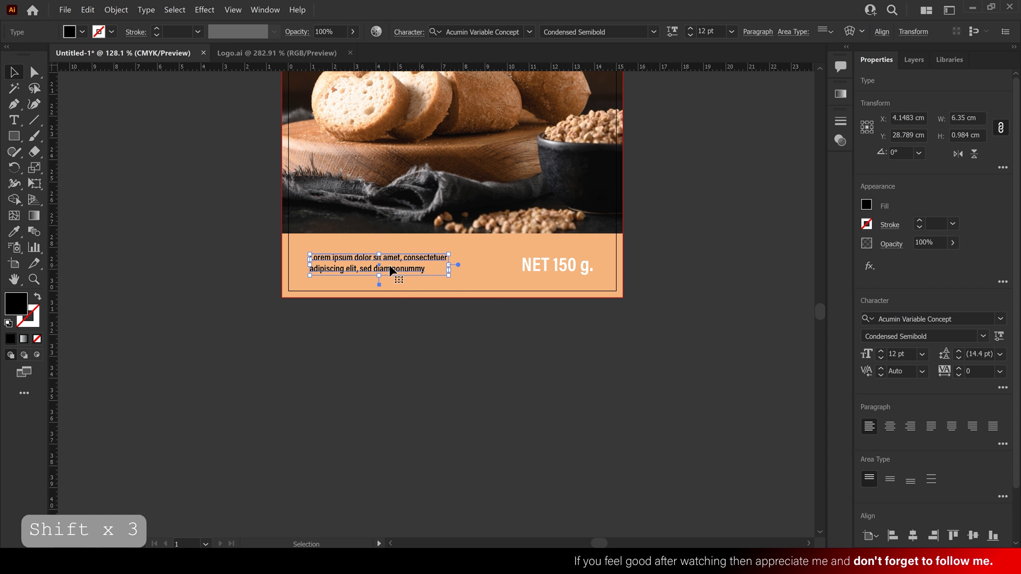
key(Right)
key(Right)
key(Right)
key(Right)
key(Right)
key(Right)
key(Up)
key(Up)
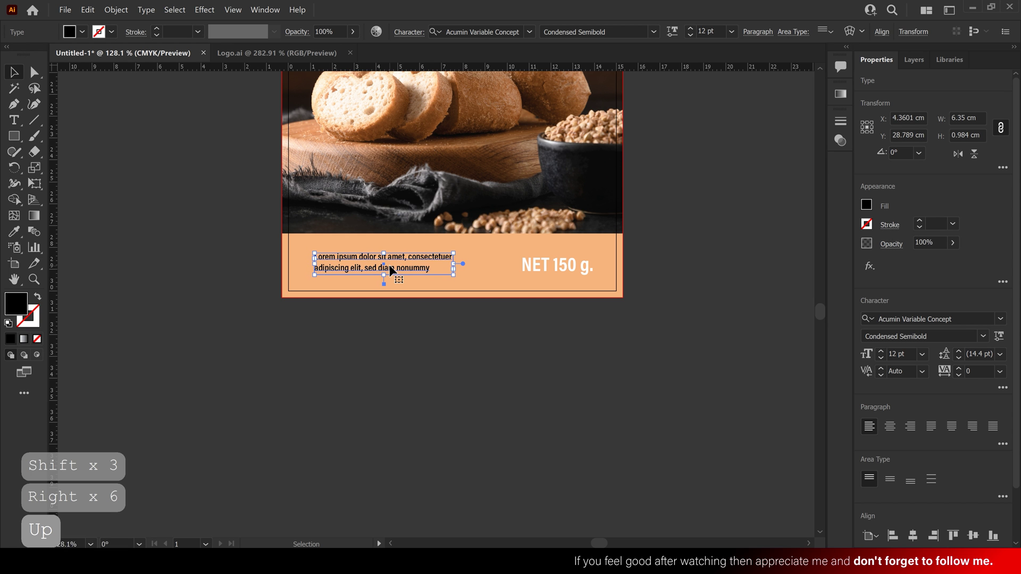
key(Right)
key(Down)
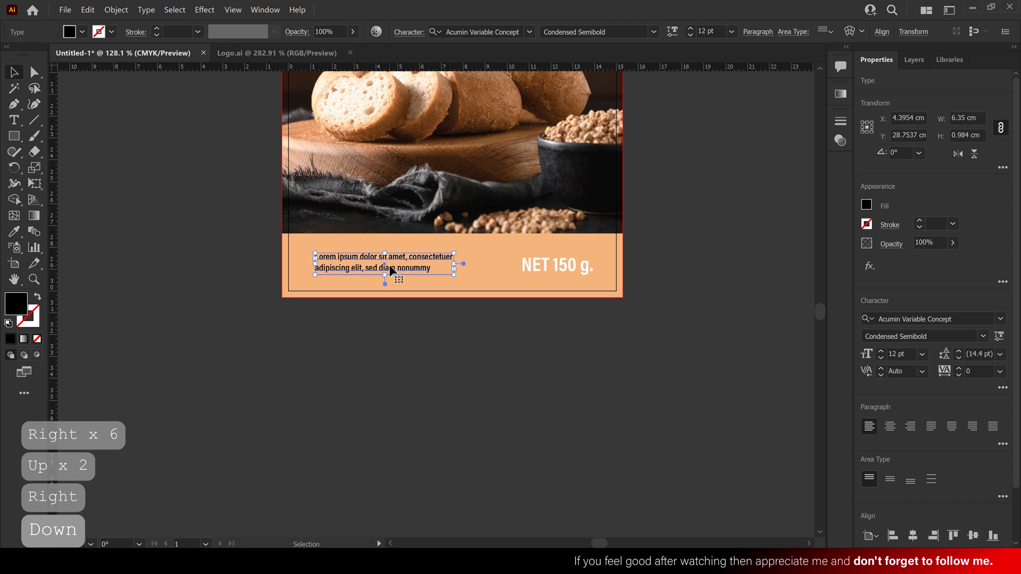
click(404, 345)
Duplicate the wheat logo beside the artboard and enlarge the copy to about 12.14 × 10.83 cm
ctrl+alt+click(420, 217)
drag(401, 192, 399, 327)
ctrl+alt+click(415, 283)
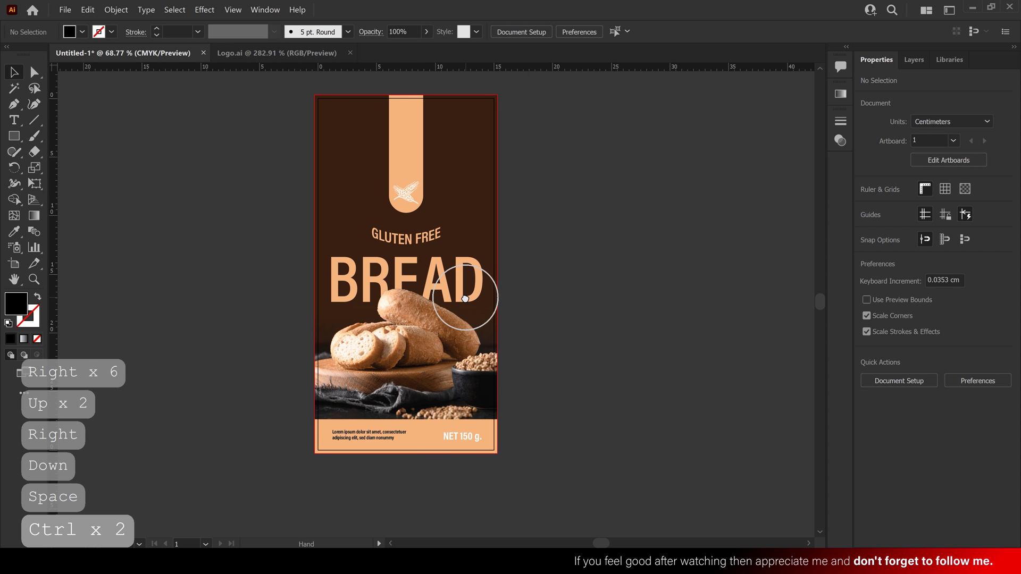
drag(561, 277, 544, 279)
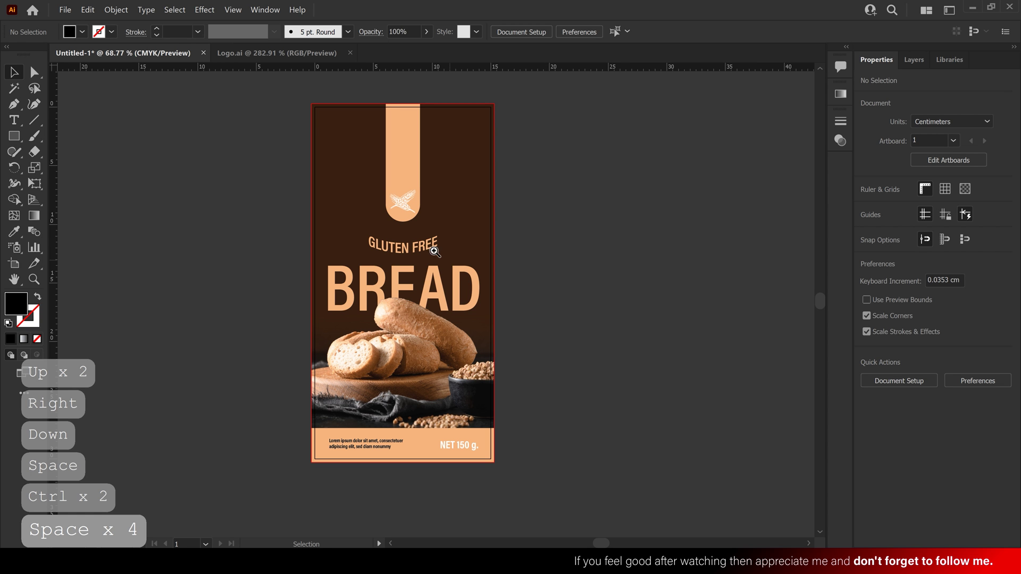
drag(434, 250, 438, 255)
drag(542, 231, 544, 247)
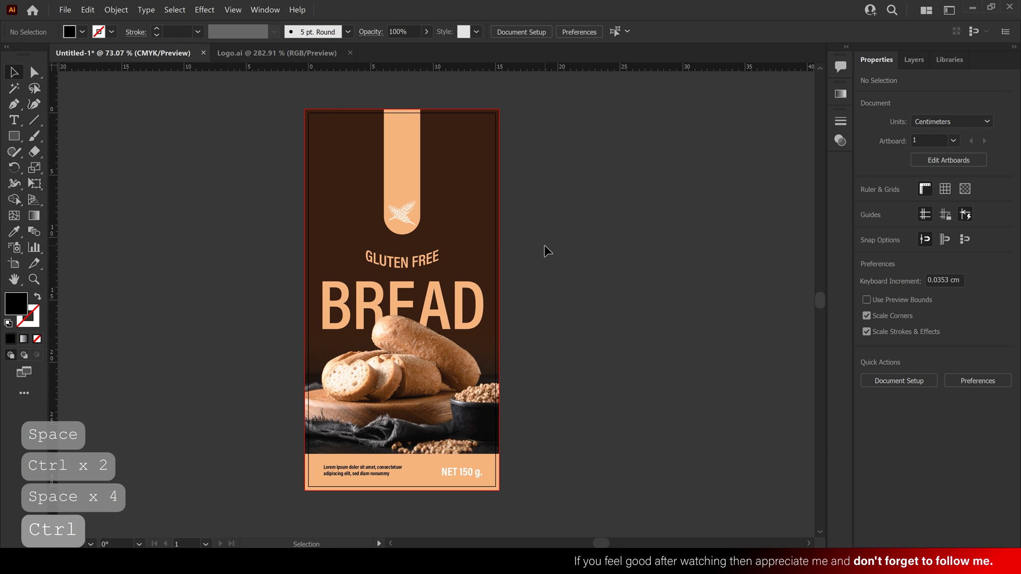
click(402, 212)
drag(402, 212, 577, 339)
drag(617, 281, 687, 235)
Fill the large wheat copy with the dark brown C=50 M=70 Y=80 and raise its black to about 81%
click(866, 206)
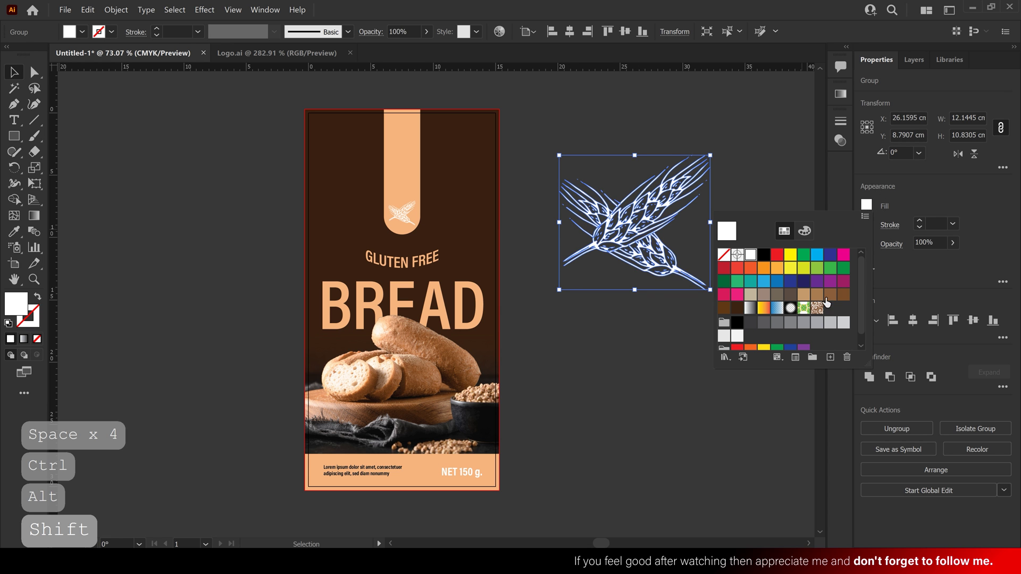
click(736, 309)
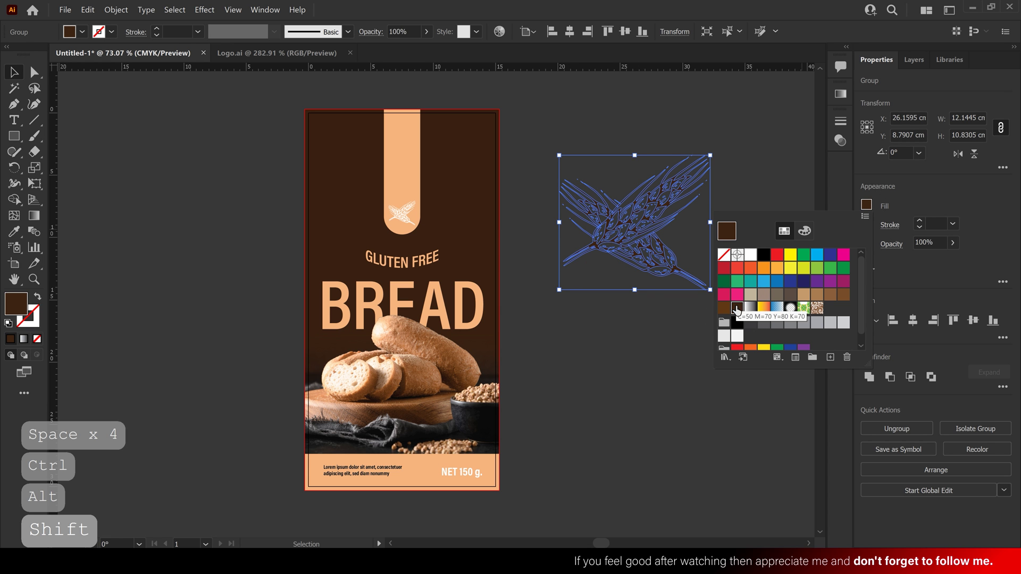
click(902, 191)
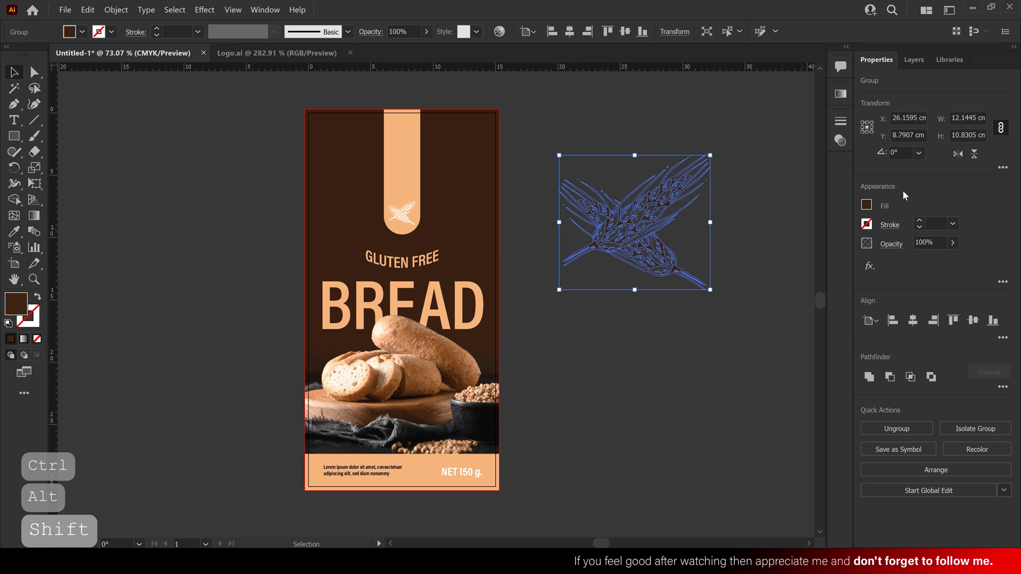
click(866, 205)
click(805, 232)
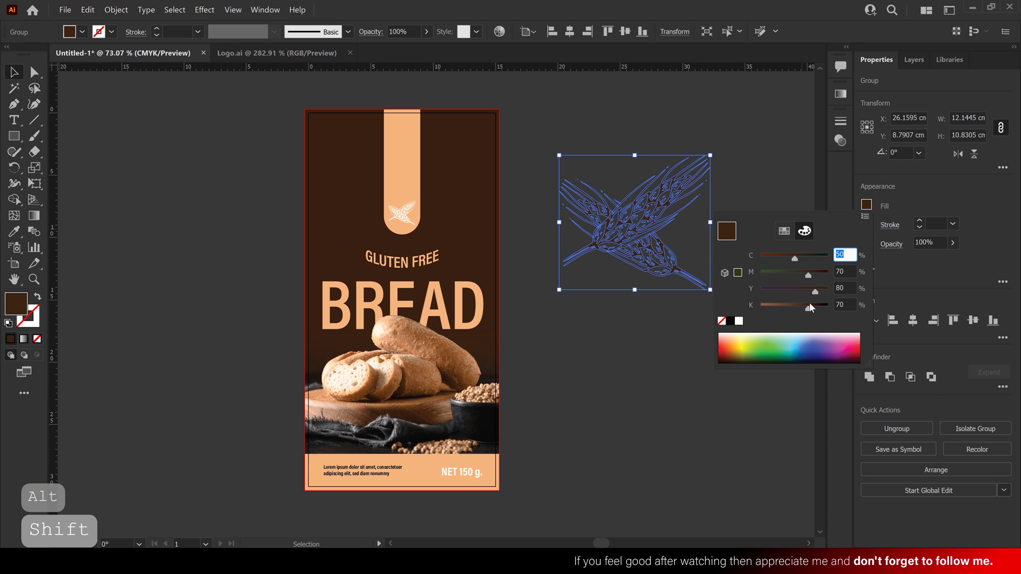
drag(809, 307, 818, 310)
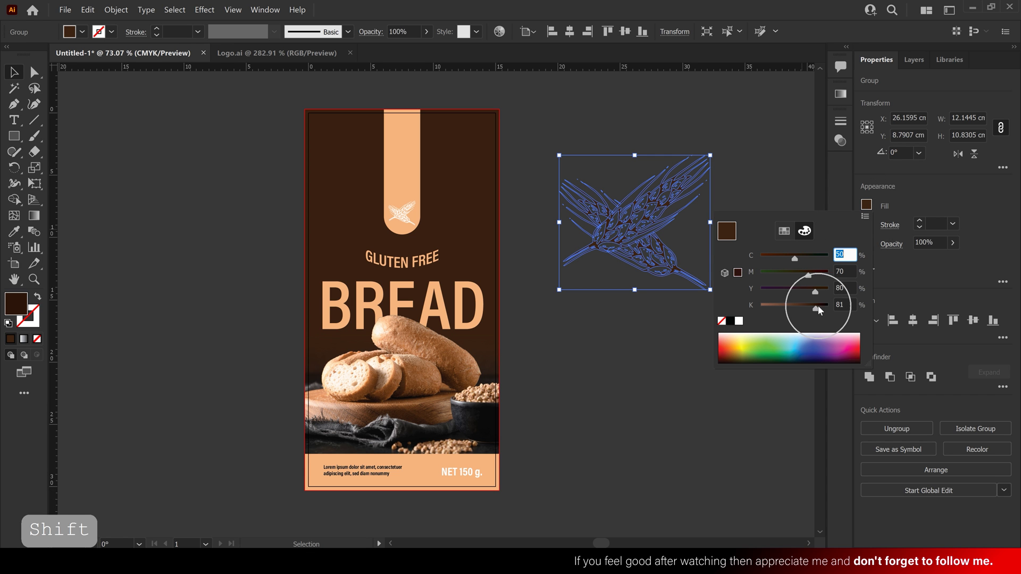
Place the brown wheat copy over the upper part of the artboard, enlarged to about 19.45 × 17.34 cm
drag(644, 218, 430, 142)
drag(402, 234, 404, 296)
drag(435, 205, 436, 169)
Send the brown wheat copy to the back of the stack and bring it forward one level
right_click(453, 128)
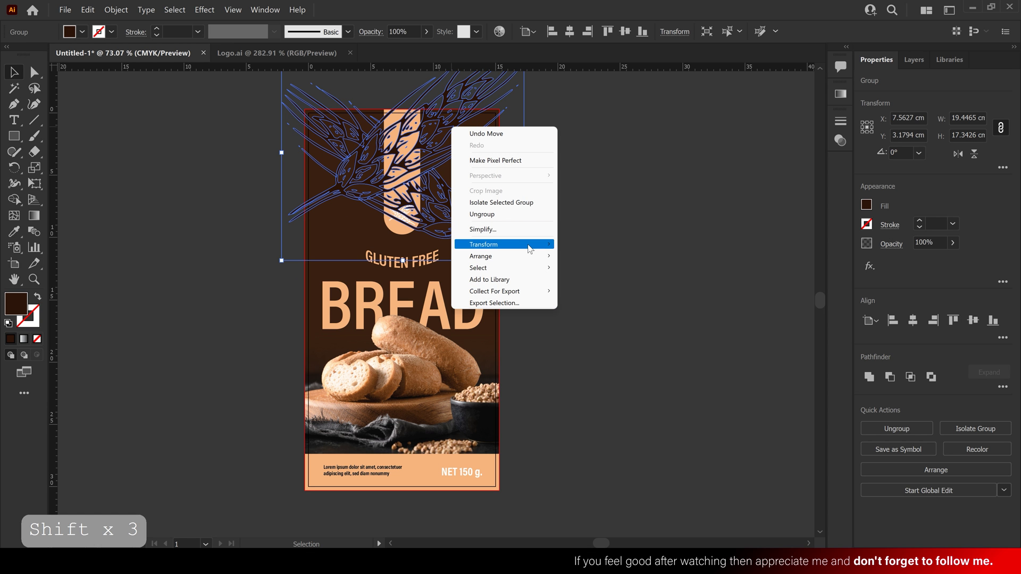
mouse_move(531, 246)
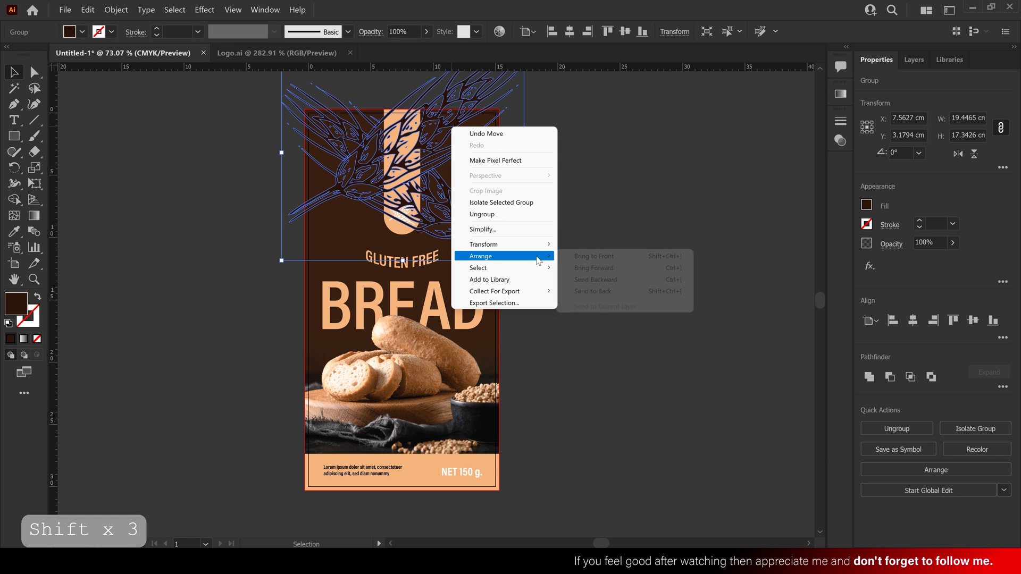
click(587, 292)
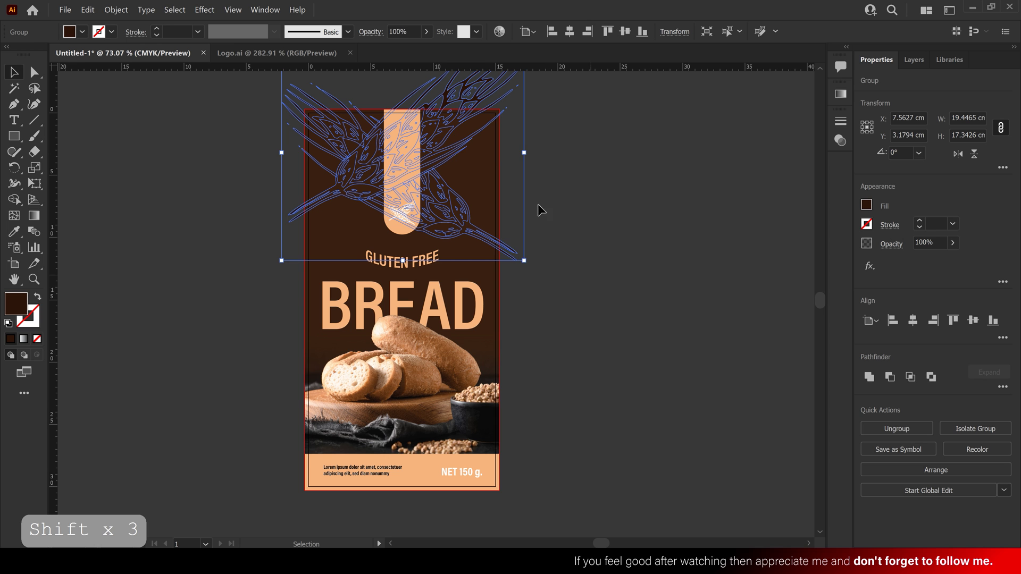
right_click(486, 153)
mouse_move(561, 274)
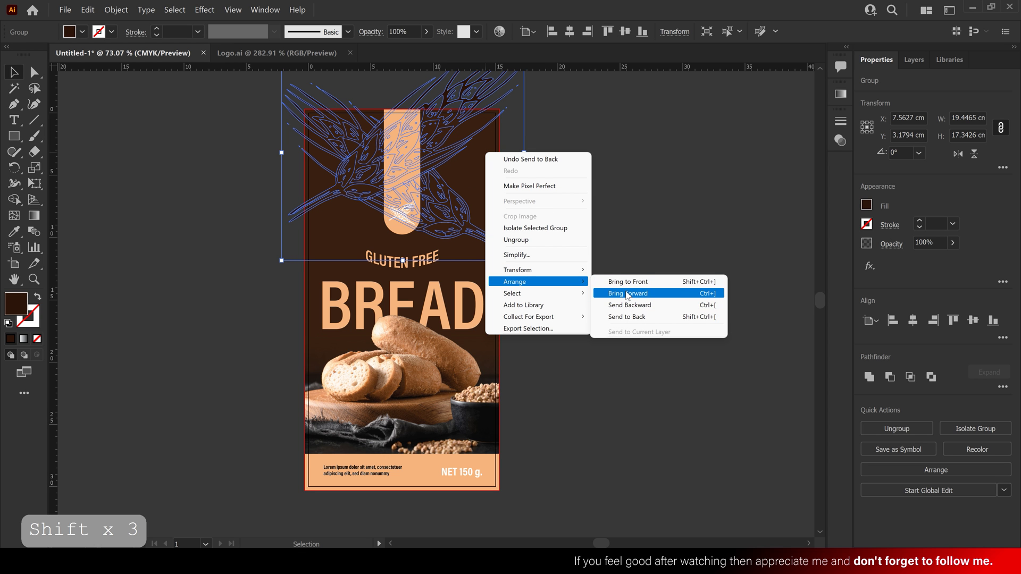
click(628, 293)
Enlarge the brown wheat copy to about 22.6 × 20.16 cm and rotate it about 180° so its ears point down
mouse_move(526, 157)
mouse_down()
mouse_move(521, 147)
mouse_move(537, 153)
mouse_up()
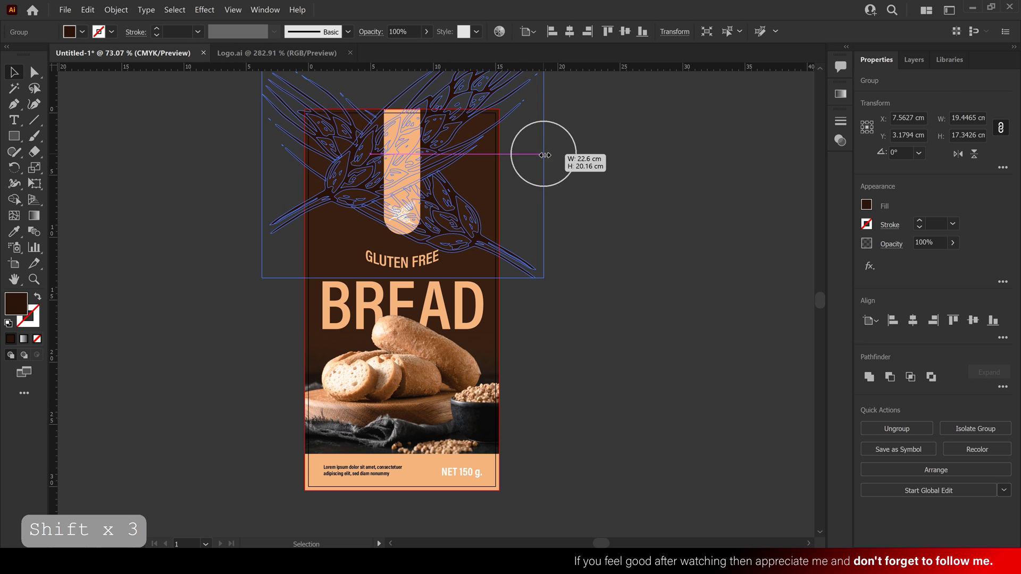
drag(340, 208, 327, 90)
click(577, 196)
Enlarge the inverted wheat copy further beyond the artboard's sides and shift it slightly left
scroll(577, 196, up, 2)
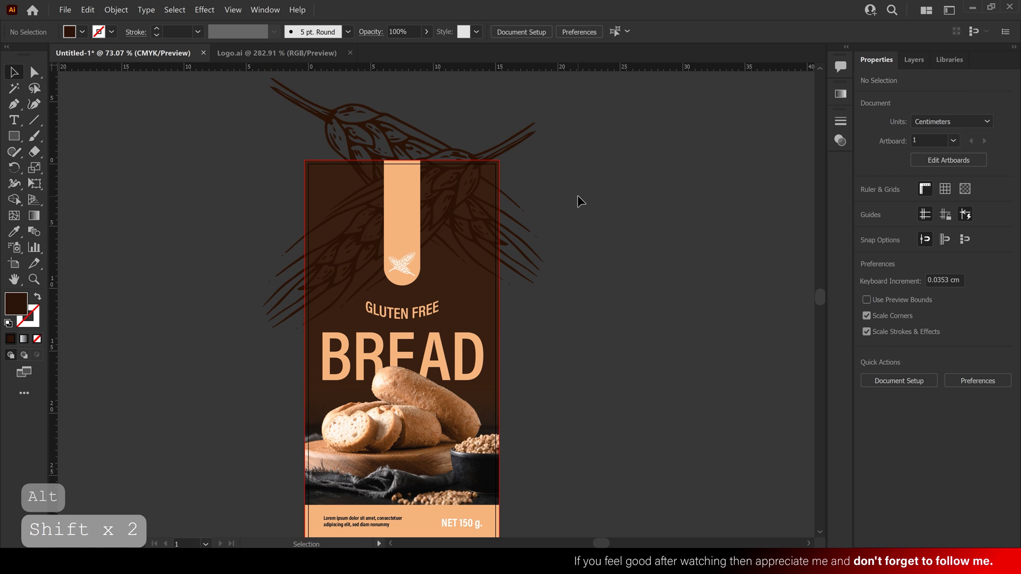
click(527, 228)
drag(546, 203, 587, 203)
mouse_move(494, 189)
mouse_down()
mouse_move(472, 174)
mouse_move(465, 189)
mouse_move(482, 187)
mouse_up()
click(598, 212)
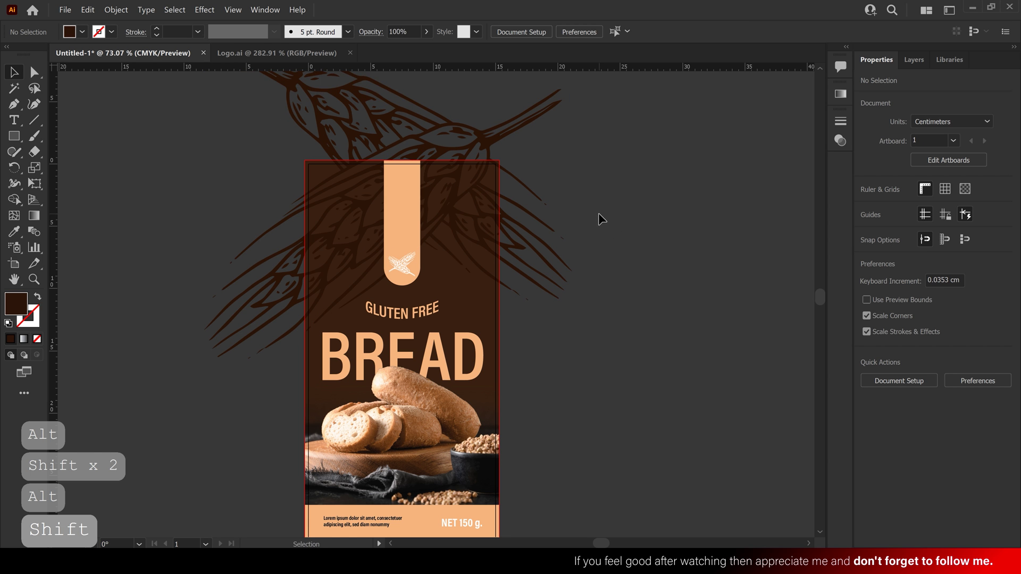
Lower the opacity of the large wheat pattern behind the upper design
scroll(598, 212, down, 2)
scroll(558, 288, down, 1)
scroll(559, 288, down, 1)
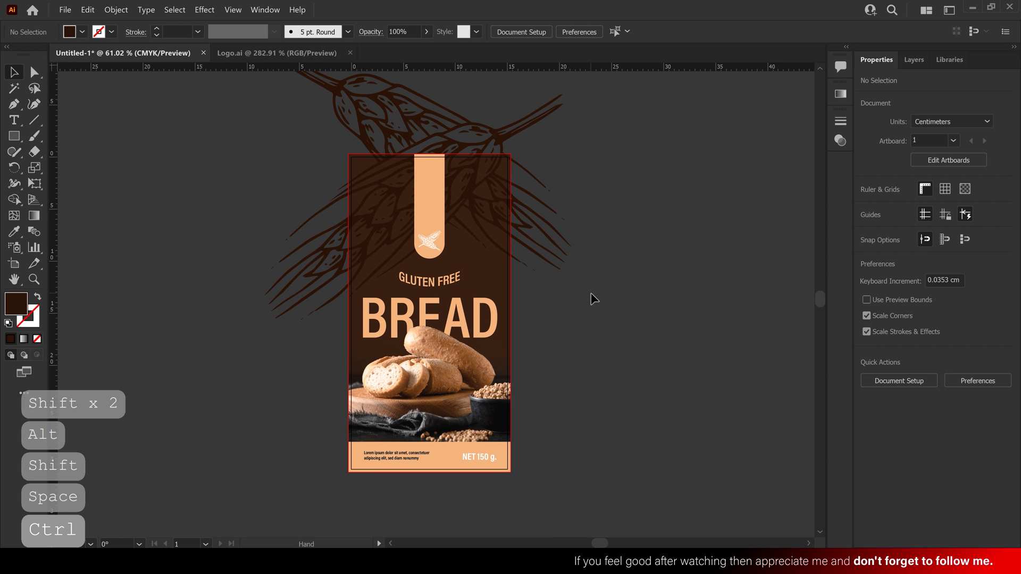
click(545, 222)
click(427, 32)
drag(424, 46, 410, 47)
click(660, 219)
click(660, 219)
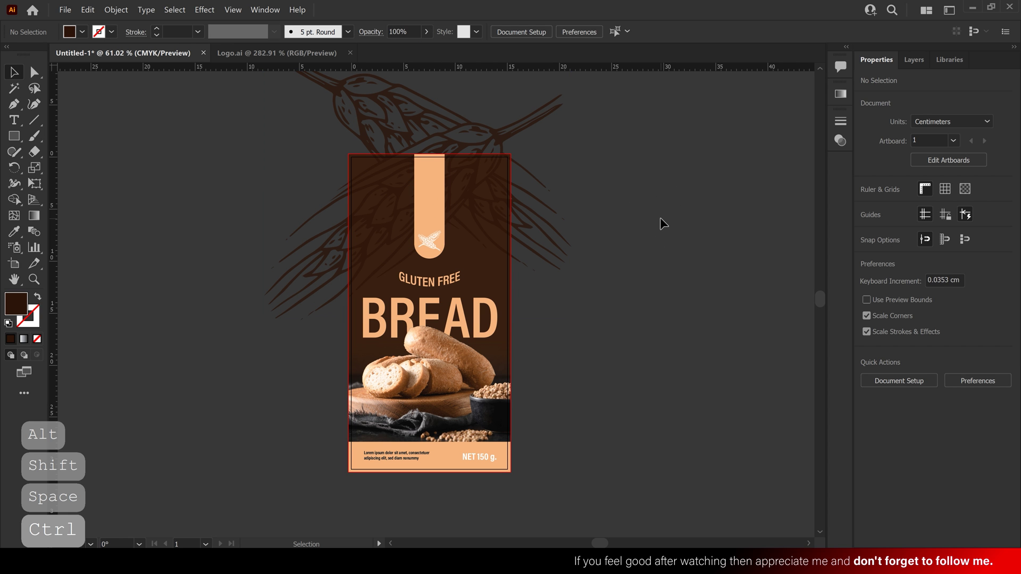
Delete the oversized brown wheat pattern from the top of the artboard
click(539, 224)
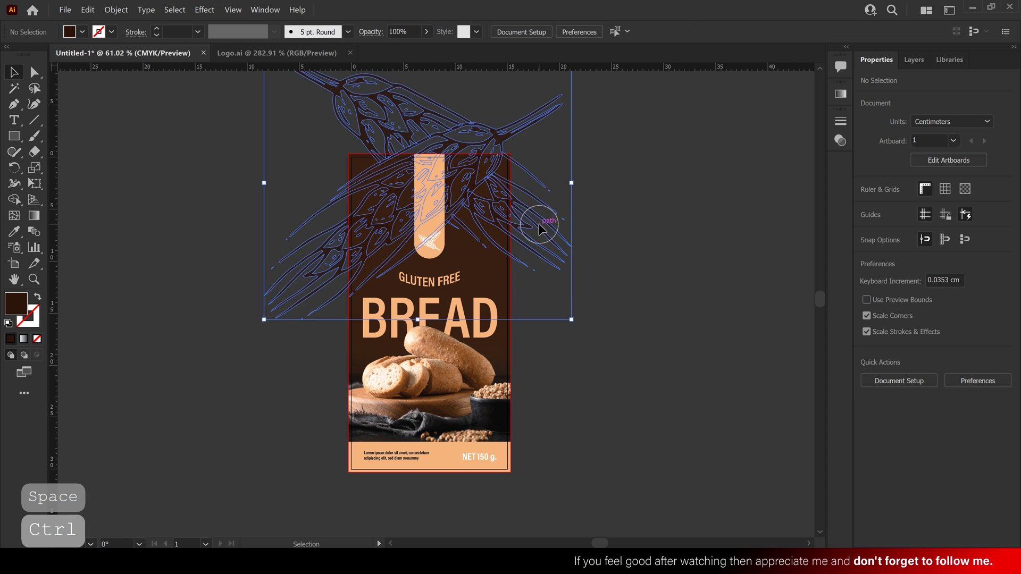
key(Delete)
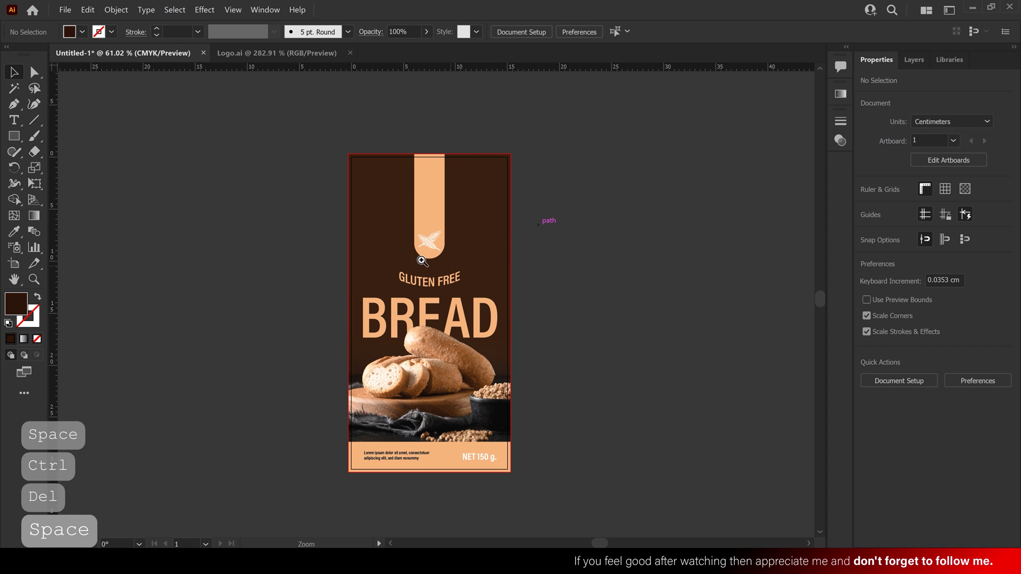
ctrl+click(444, 274)
ctrl+click(455, 242)
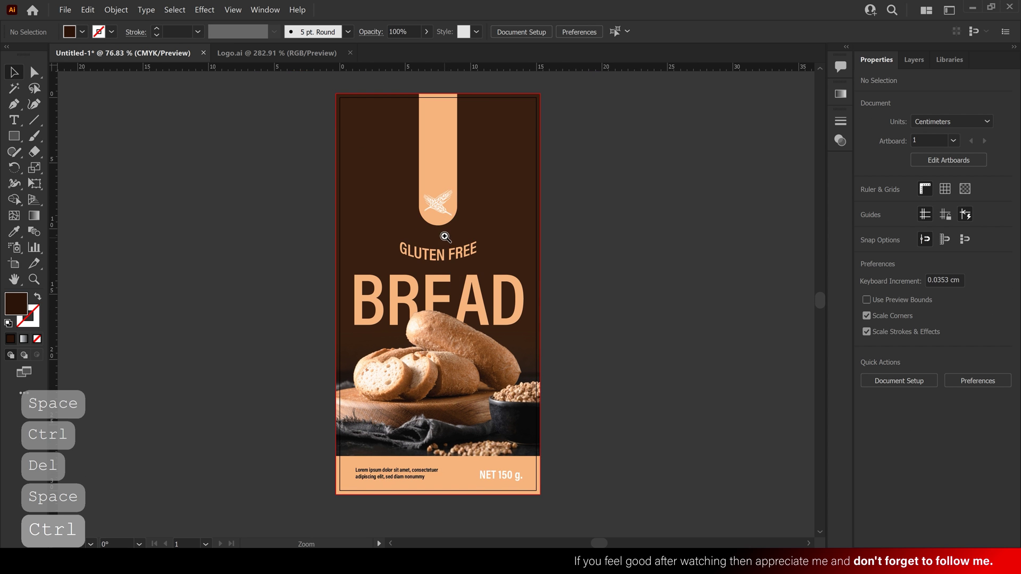
ctrl+click(456, 242)
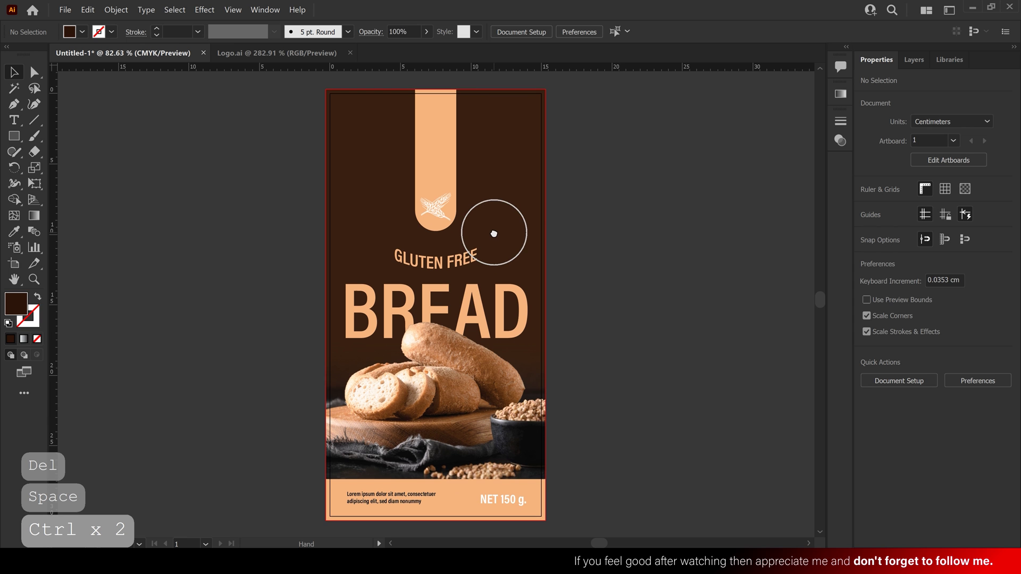